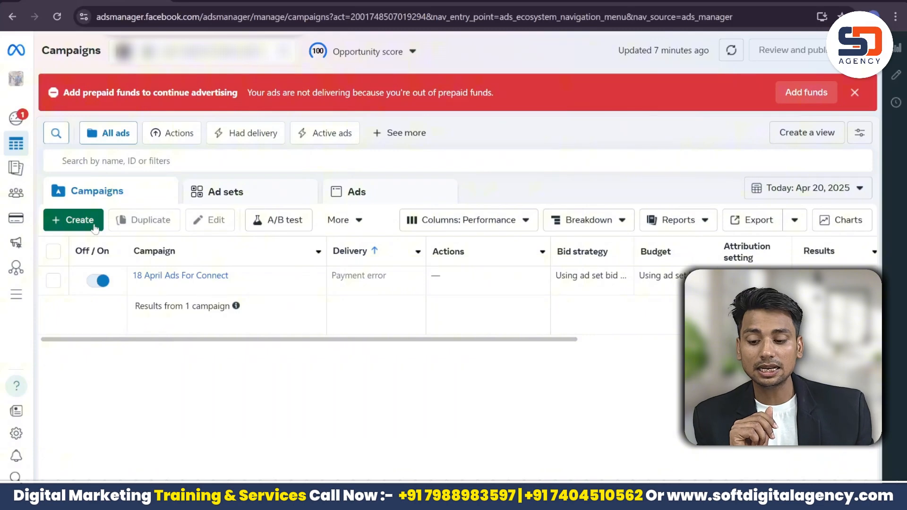
# Step: Create a new campaign with the Leads objective using the manual leads setup
pyautogui.click(79, 220)
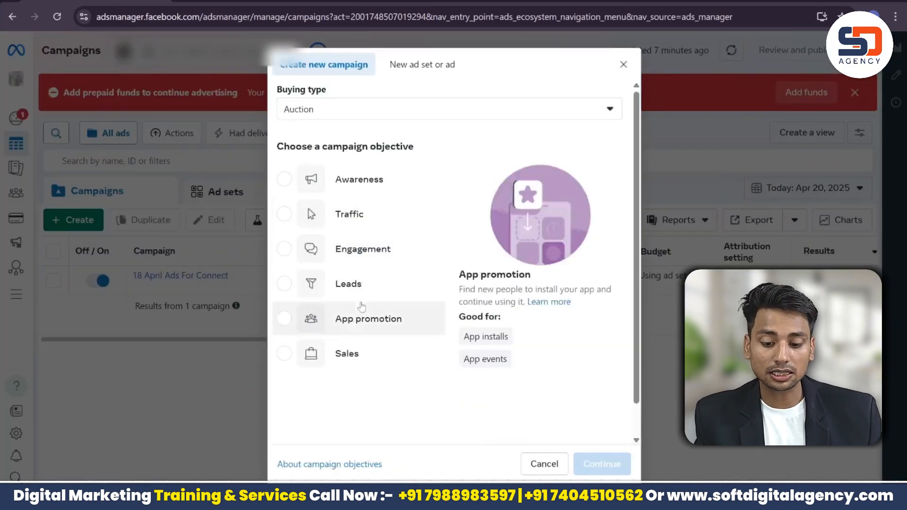
pyautogui.click(361, 298)
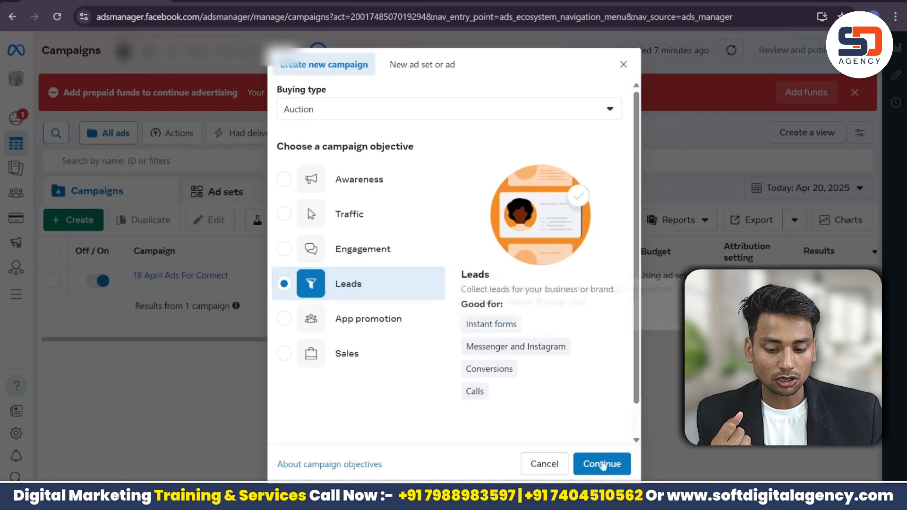
pyautogui.click(603, 465)
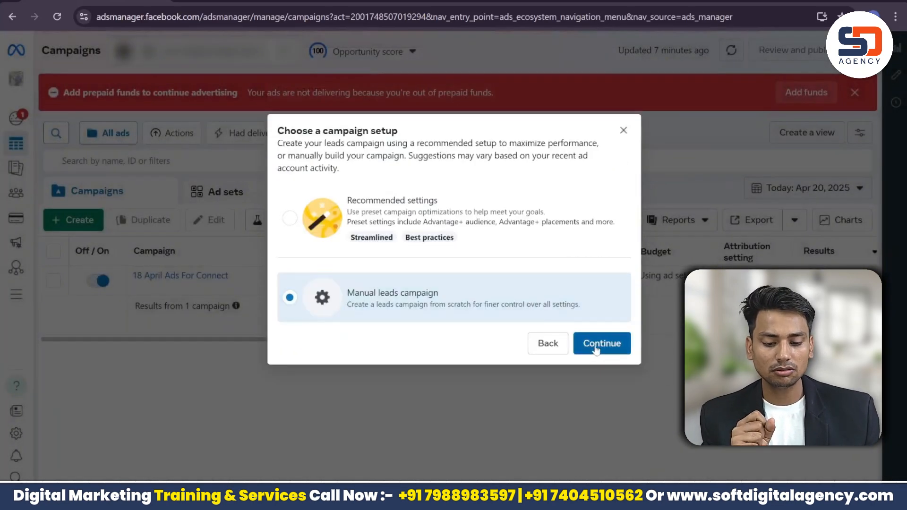
pyautogui.click(602, 344)
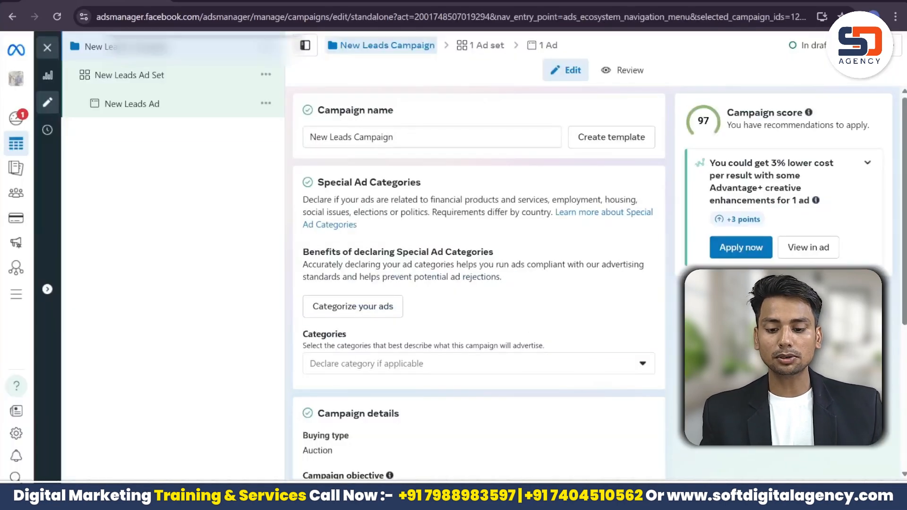
# Step: Replace the default campaign name with 'Chatred Account'
pyautogui.click(409, 133)
pyautogui.hotkey('ctrl', 'a')
pyautogui.hotkey('ctrl', 'BackSpace')
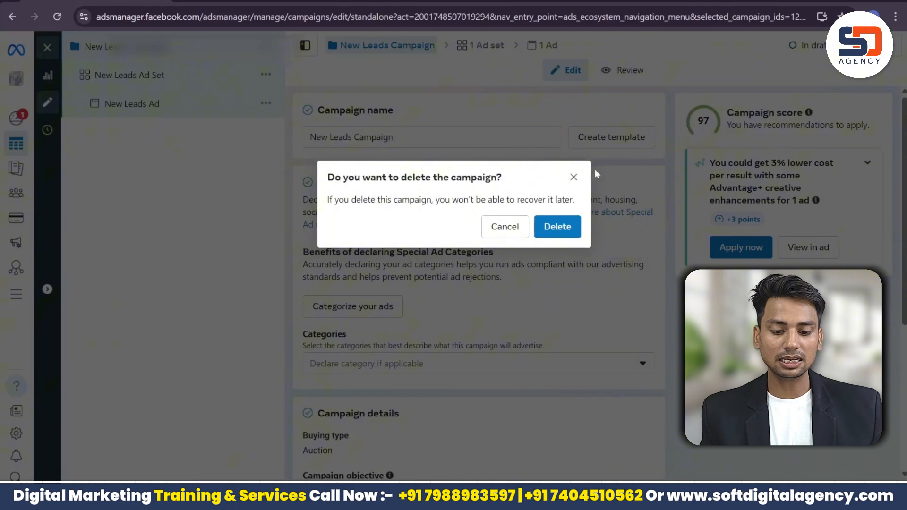
pyautogui.click(574, 177)
pyautogui.press('BackSpace')
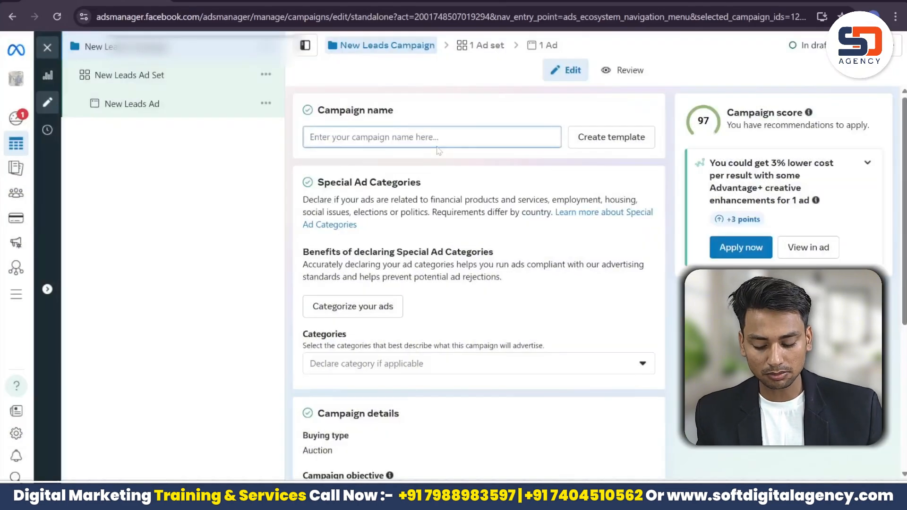
pyautogui.write('Charted')
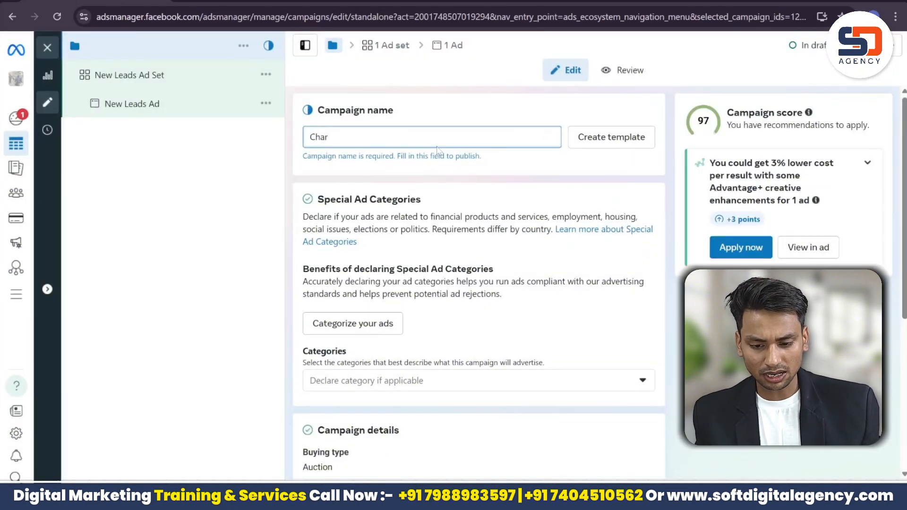
pyautogui.press('BackSpace')
pyautogui.press('BackSpace')
pyautogui.press('BackSpace')
pyautogui.press('BackSpace')
pyautogui.press('BackSpace')
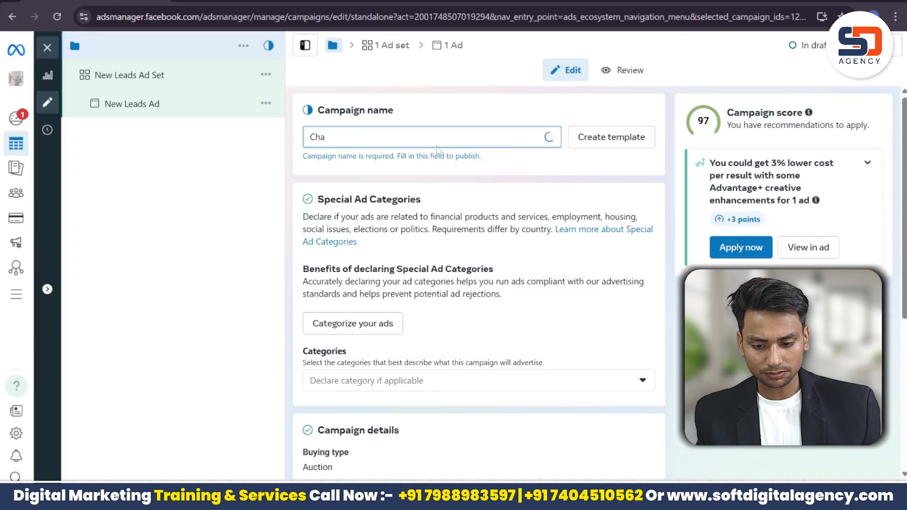
pyautogui.press('BackSpace')
pyautogui.write('atre')
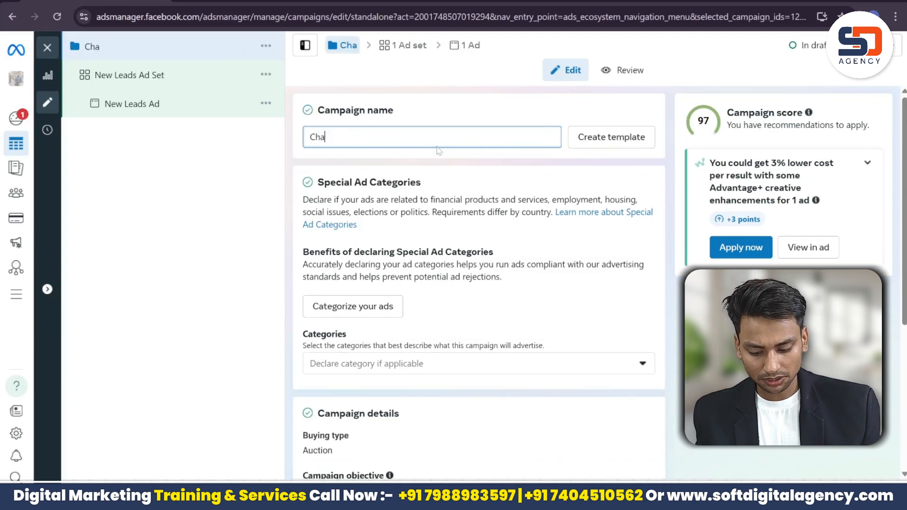
pyautogui.write('d Account')
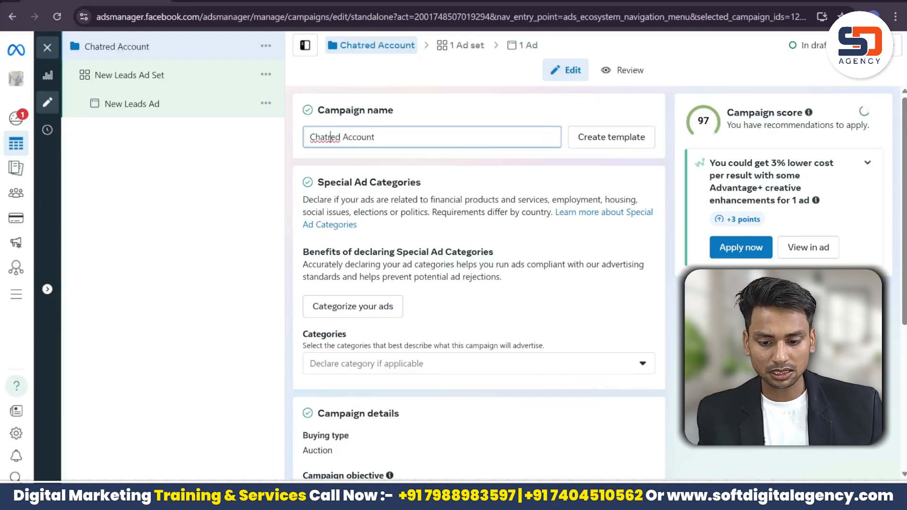
# Step: Correct the spelling to 'Charted' and append 'Ads' to the campaign name
pyautogui.rightClick(334, 138)
pyautogui.click(381, 152)
pyautogui.hotkey('ctrl', 'a')
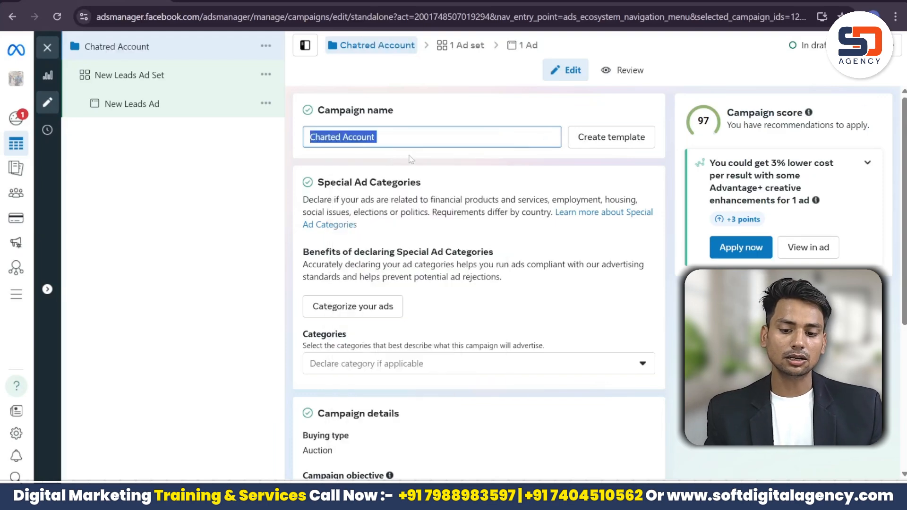
pyautogui.click(391, 147)
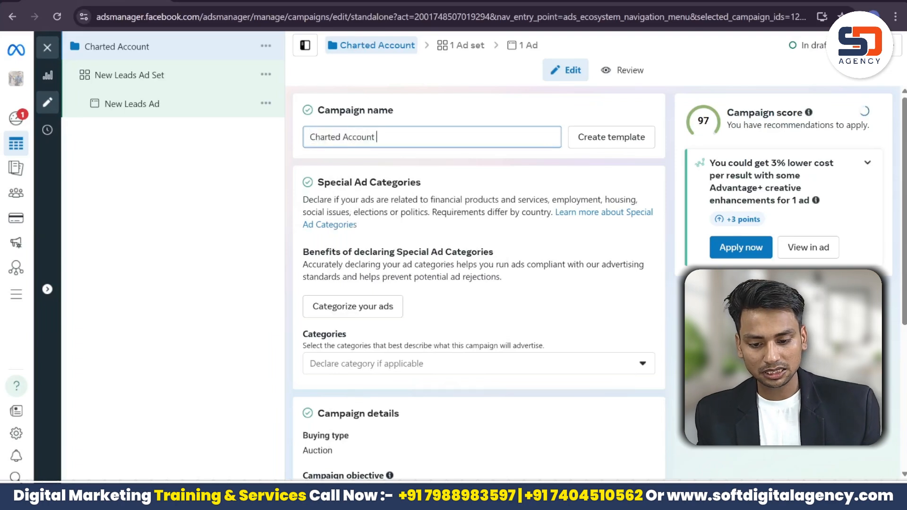
pyautogui.write('Ads')
pyautogui.hotkey('ctrl', 'a')
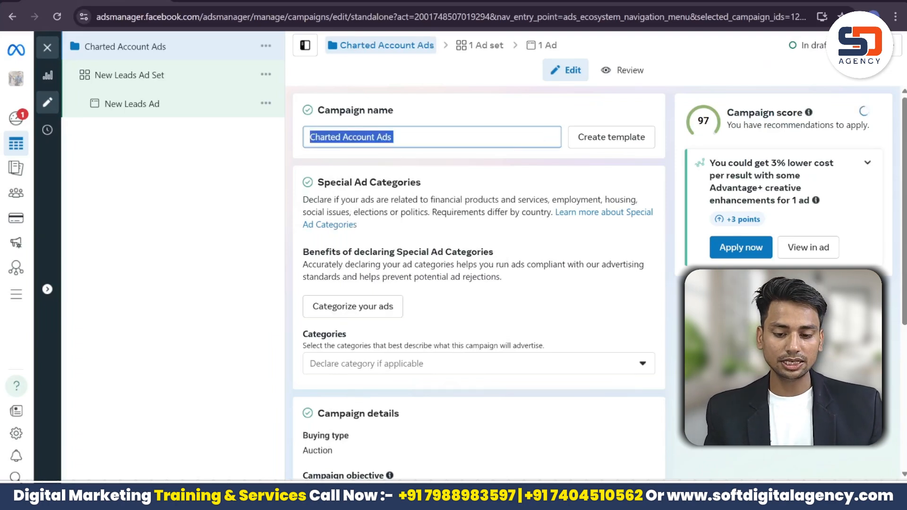
pyautogui.click(492, 111)
pyautogui.scroll(-5, 478, 283)
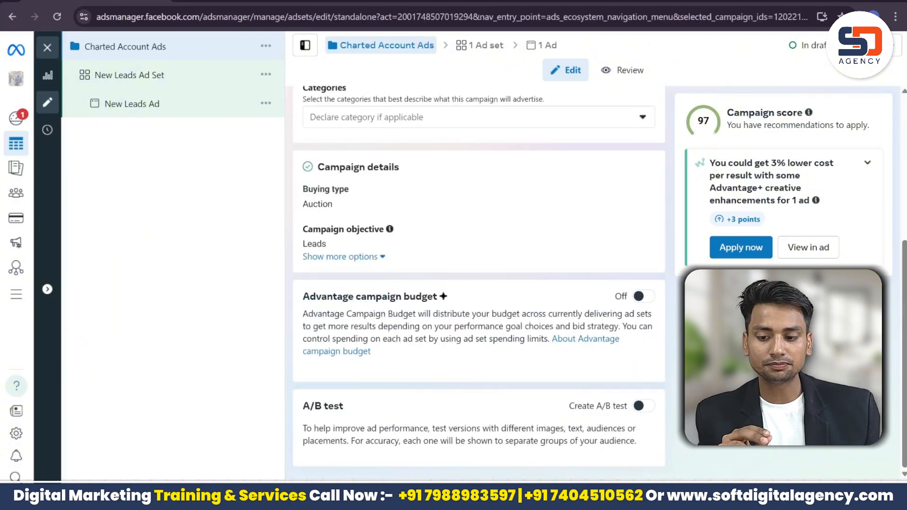
# Step: Replace the default ad set name, which comes out misspelled as 'Chardetd'
pyautogui.moveTo(550, 138); pyautogui.dragTo(307, 137)
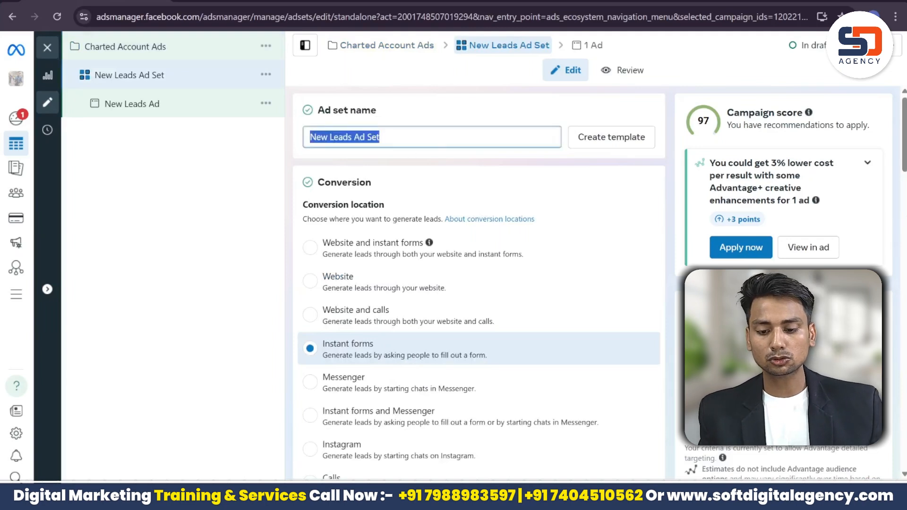
pyautogui.press('BackSpace')
pyautogui.write('Ch')
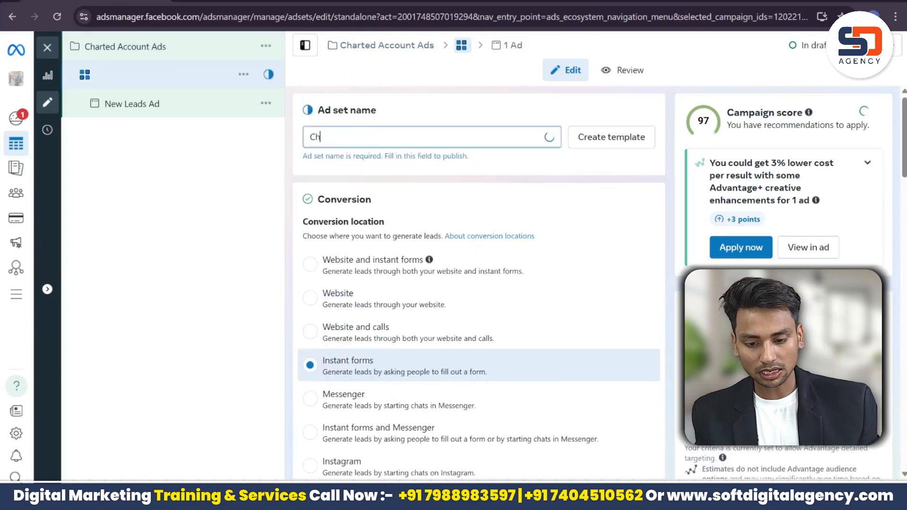
pyautogui.write('ardetd')
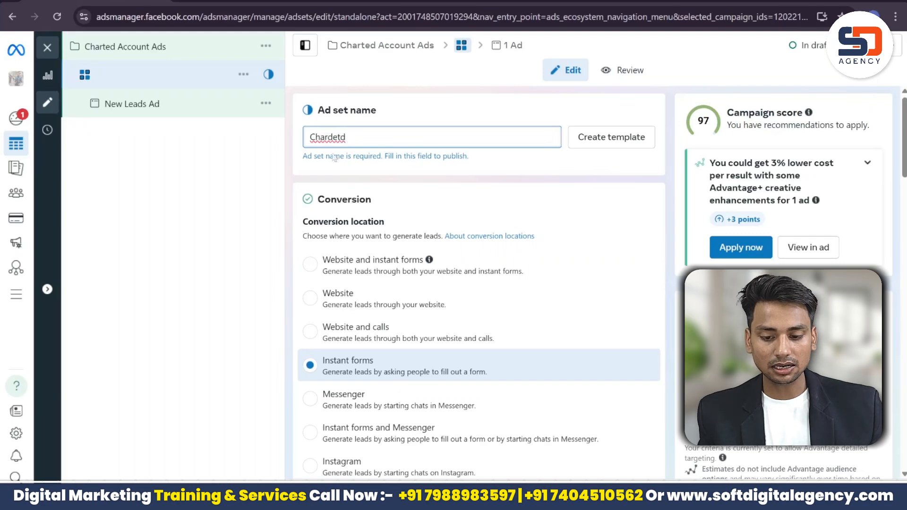
pyautogui.doubleClick(327, 138)
pyautogui.rightClick(328, 137)
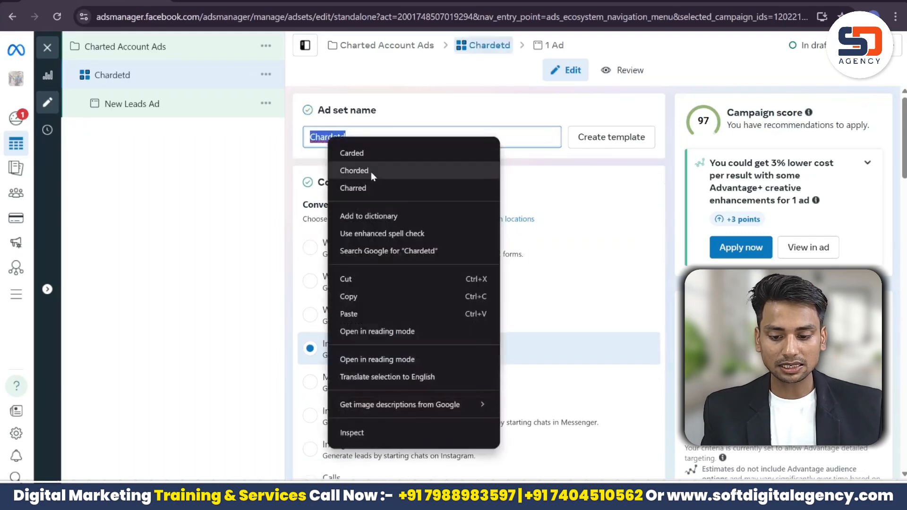
pyautogui.click(367, 126)
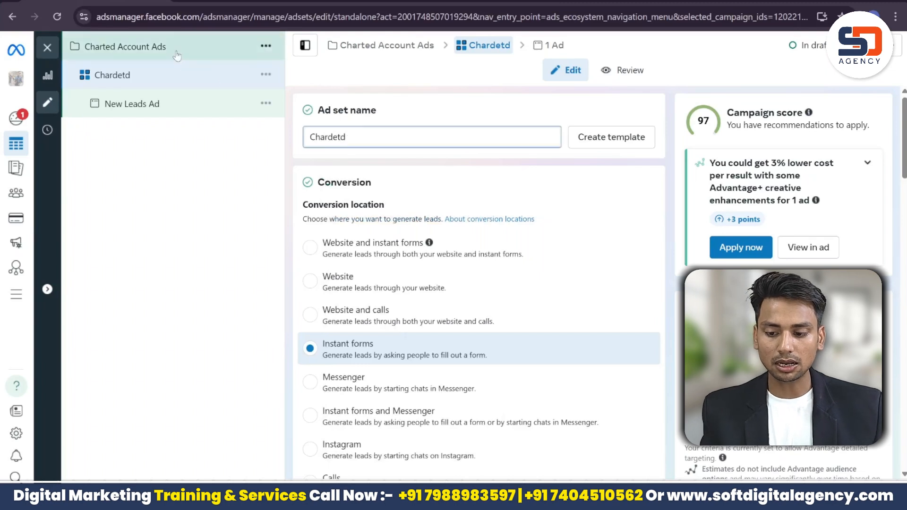
# Step: Copy the campaign name and paste it as the ad set name 'Charted Account Ads'
pyautogui.click(256, 56)
pyautogui.click(389, 137)
pyautogui.hotkey('ctrl', 'a')
pyautogui.hotkey('ctrl', 'c')
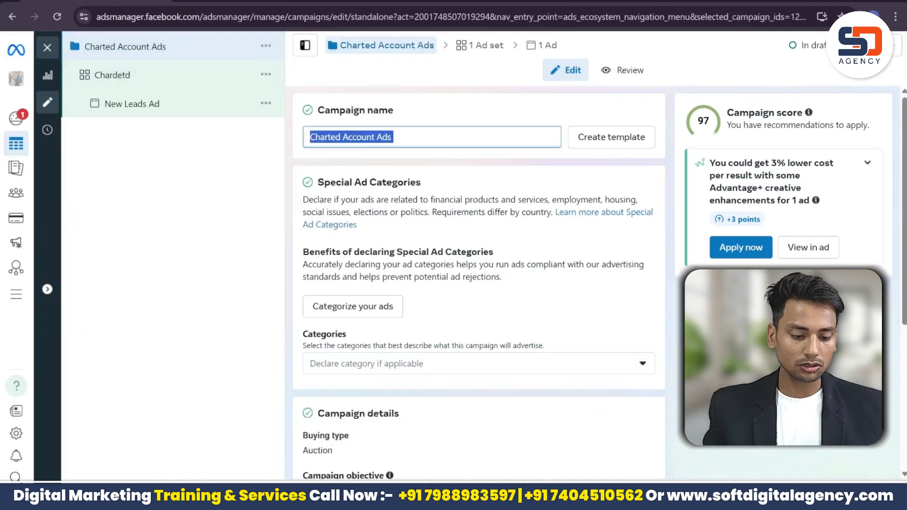
pyautogui.click(227, 75)
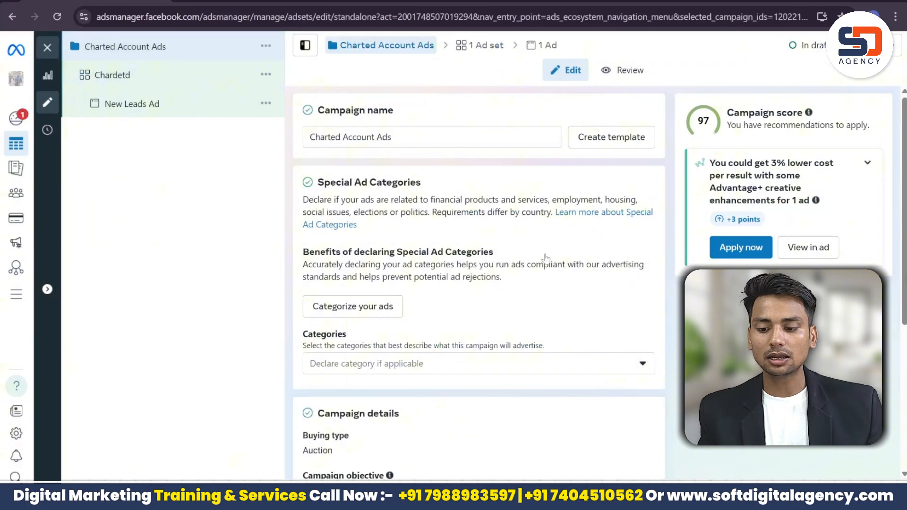
pyautogui.click(407, 137)
pyautogui.hotkey('ctrl', 'a')
pyautogui.press('BackSpace')
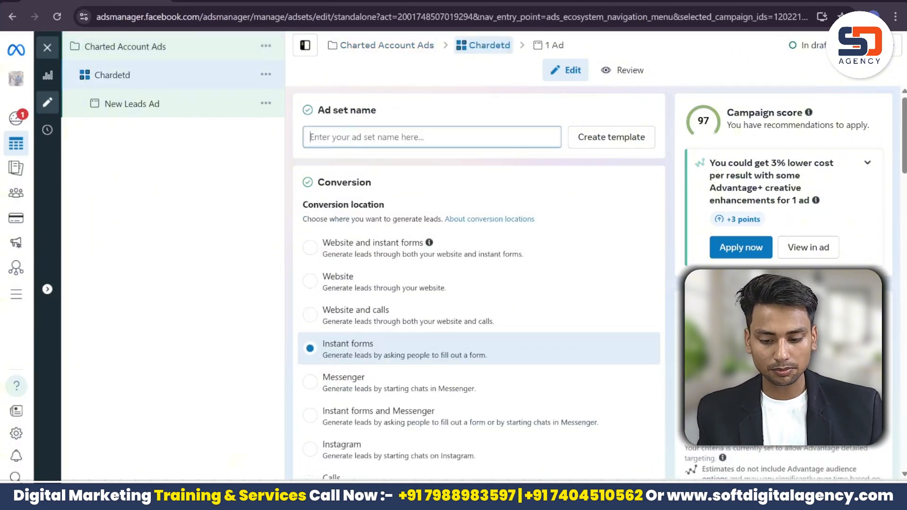
pyautogui.hotkey('ctrl', 'v')
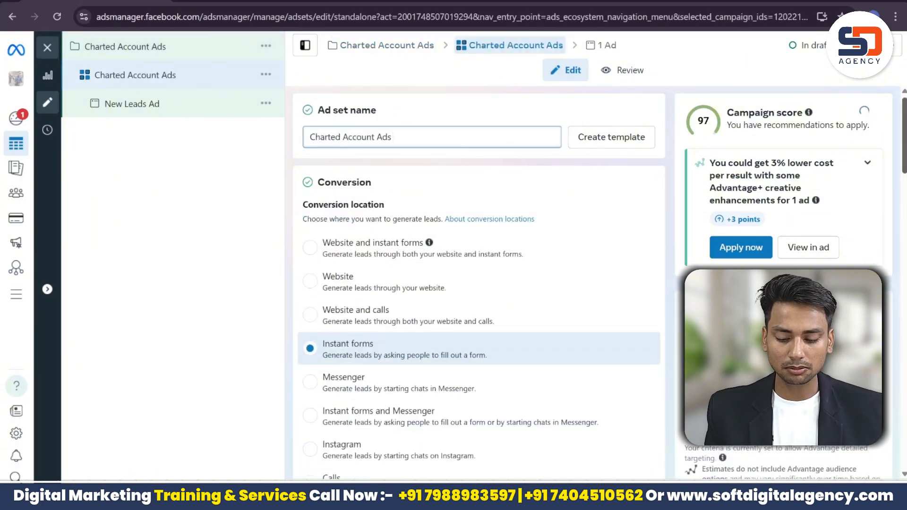
pyautogui.scroll(-3, 495, 205)
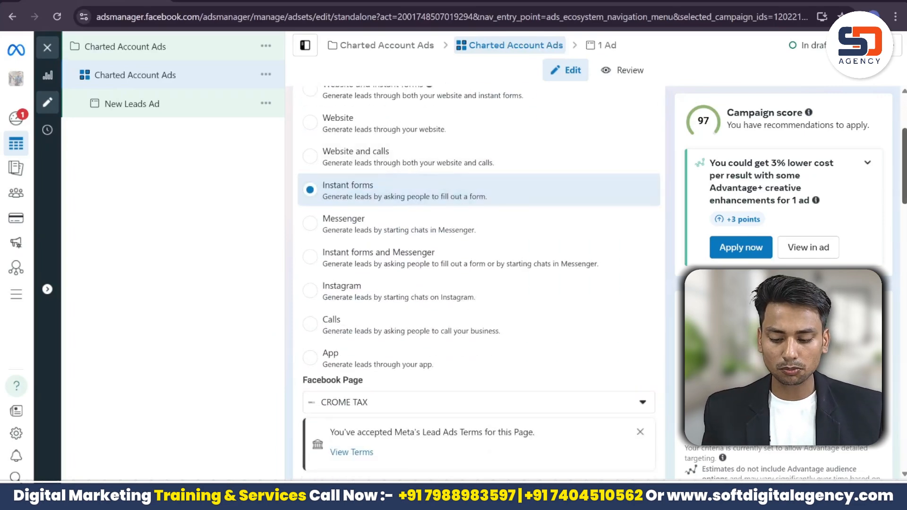
# Step: Review the Lead Ads Terms for the CROME TAX page
pyautogui.scroll(-3, 612, 208)
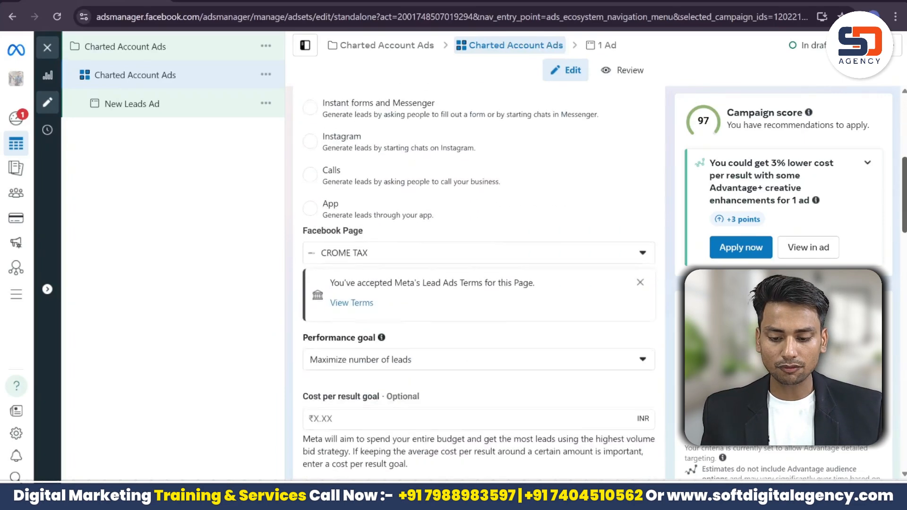
pyautogui.click(349, 295)
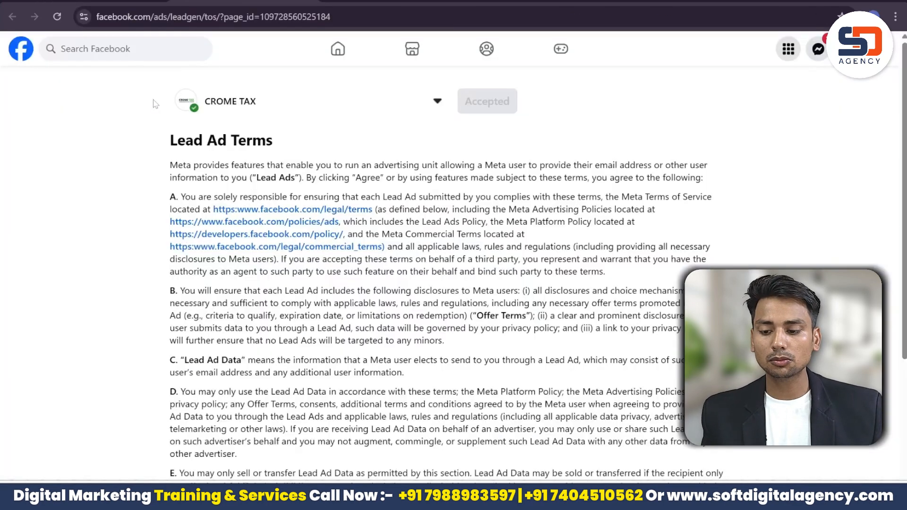
pyautogui.click(130, 1)
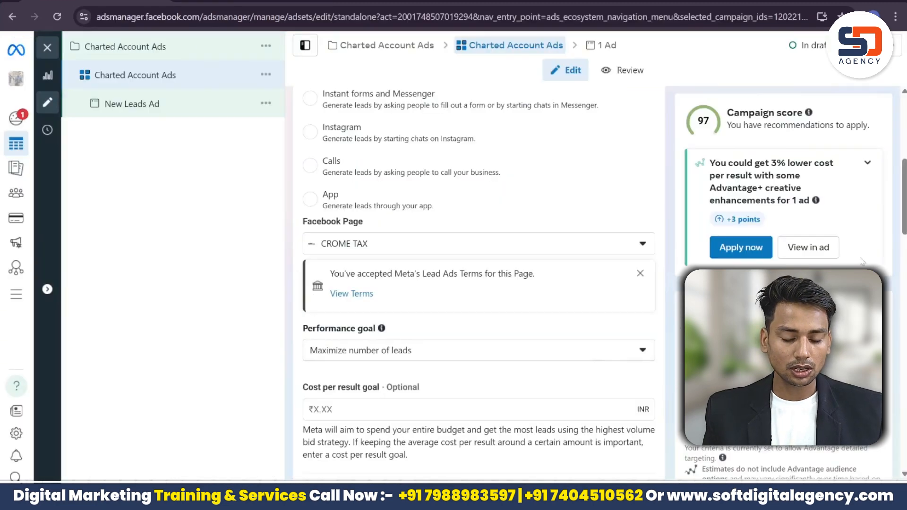
# Step: Set the ad set performance goal to Maximize number of leads
pyautogui.scroll(-4, 553, 207)
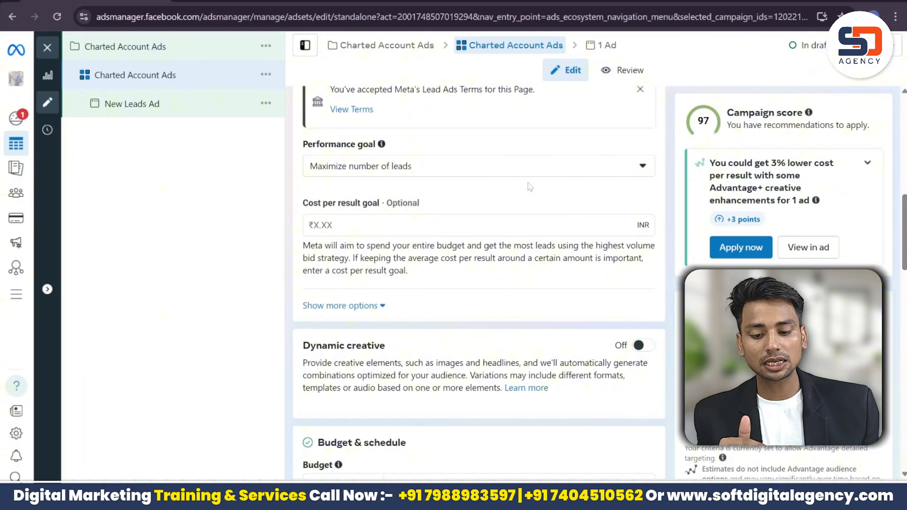
pyautogui.click(517, 174)
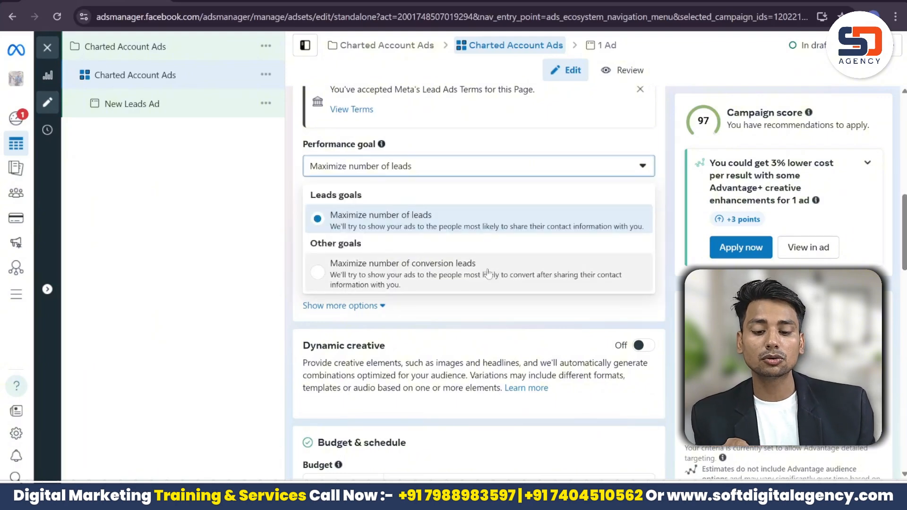
pyautogui.click(470, 226)
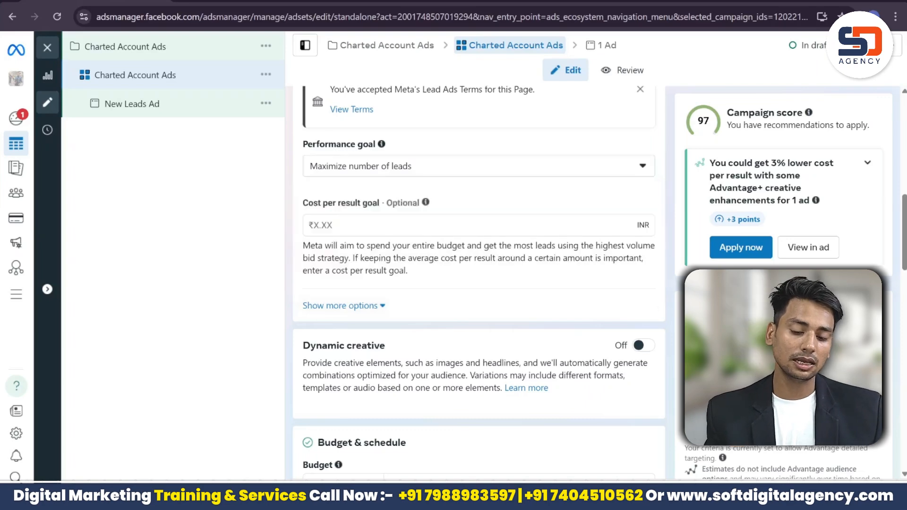
# Step: Set the ad set daily budget to ₹1,000
pyautogui.scroll(-4, 479, 283)
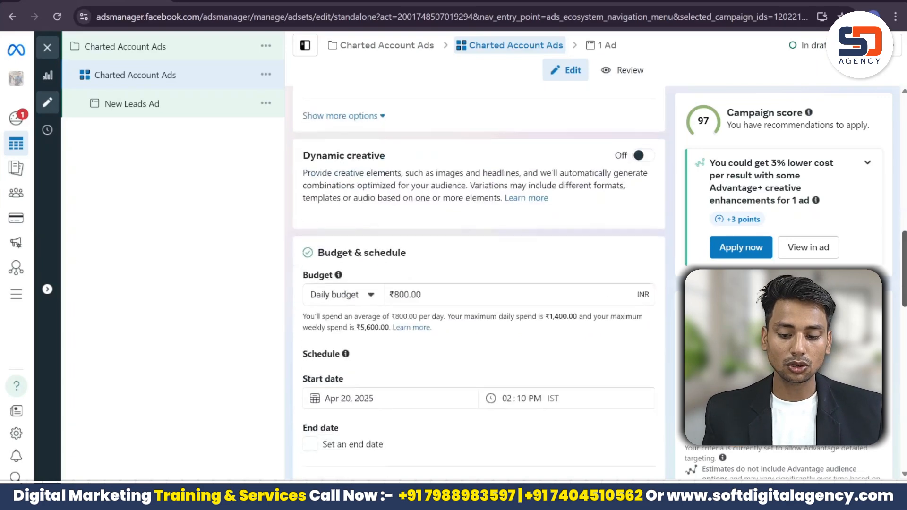
pyautogui.scroll(-2, 559, 286)
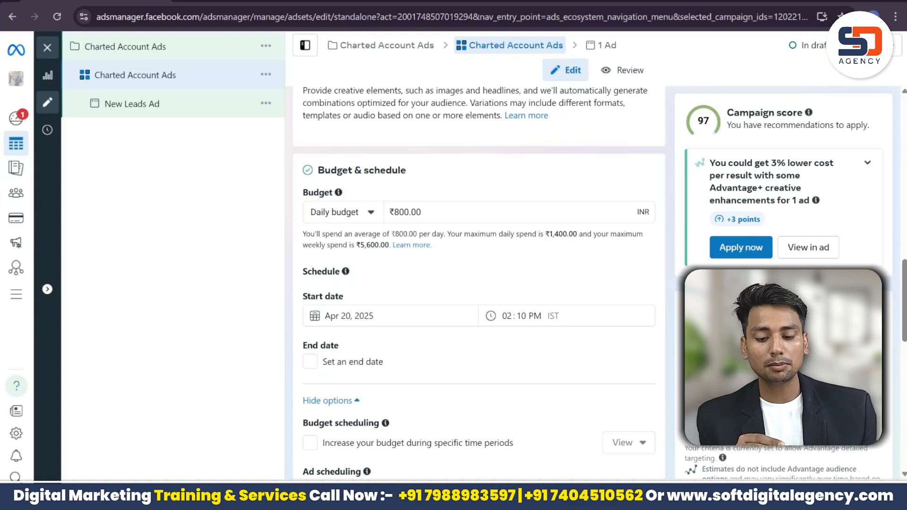
pyautogui.click(399, 212)
pyautogui.press('BackSpace')
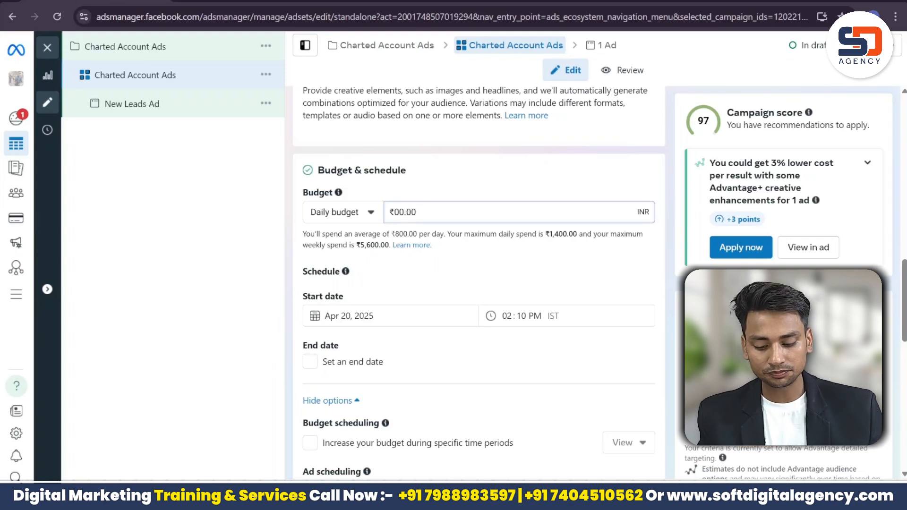
pyautogui.write('10')
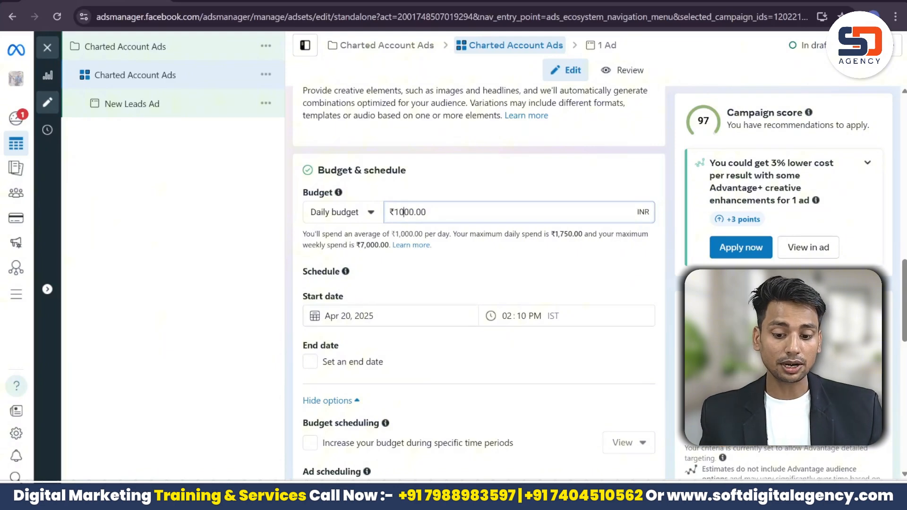
# Step: Schedule the ad set to start Apr 20, 2025 at 05:10 PM
pyautogui.click(508, 316)
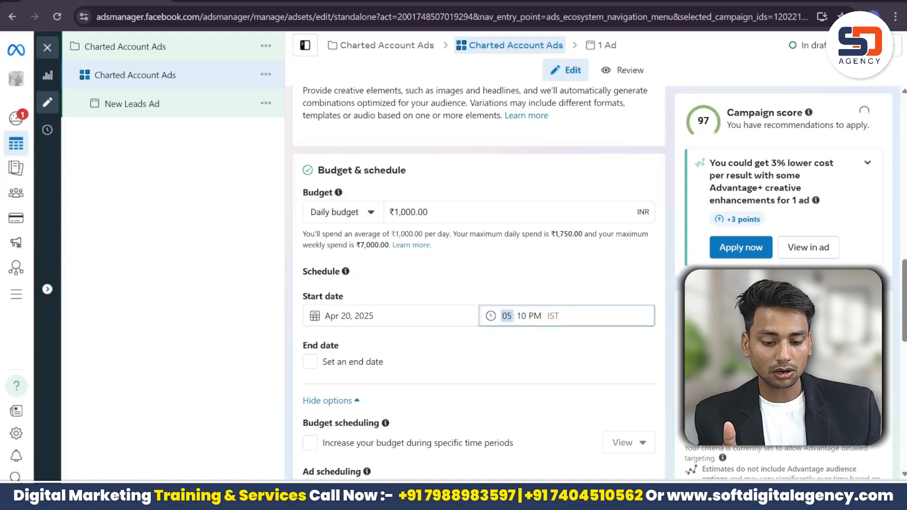
pyautogui.click(534, 334)
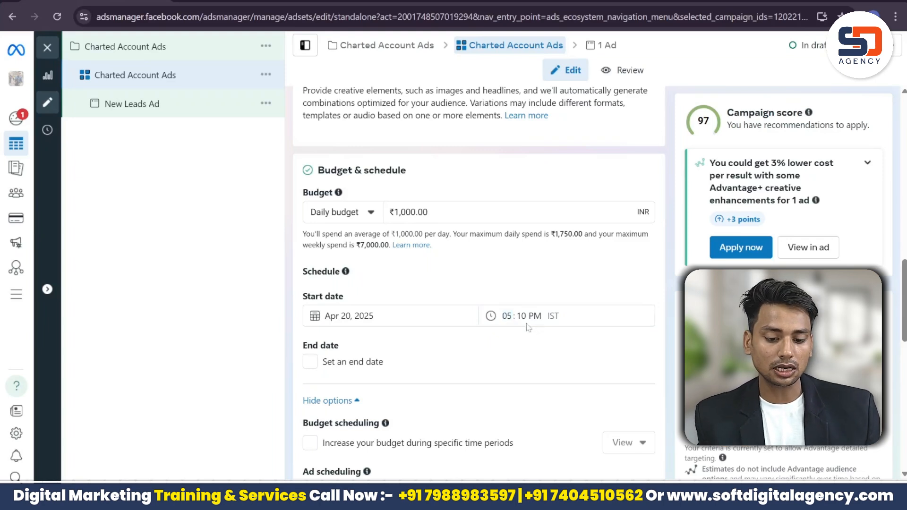
pyautogui.click(528, 323)
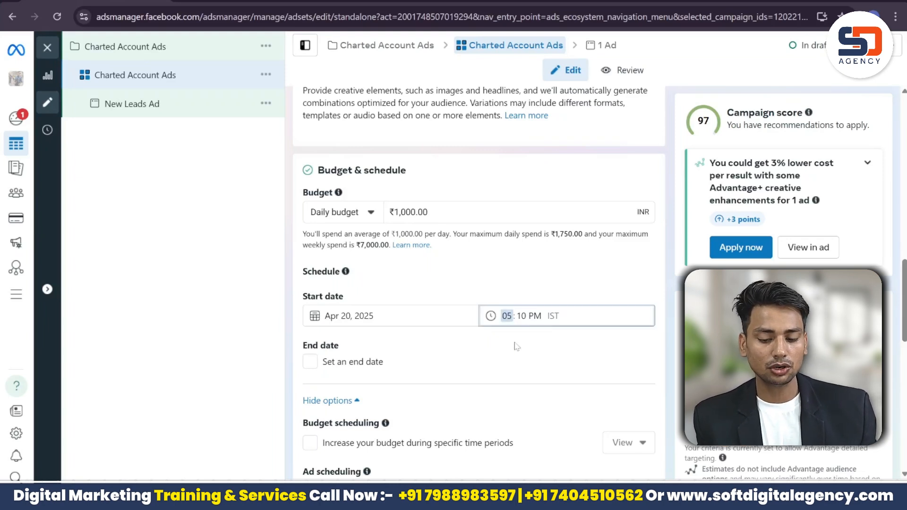
pyautogui.click(517, 347)
pyautogui.click(407, 317)
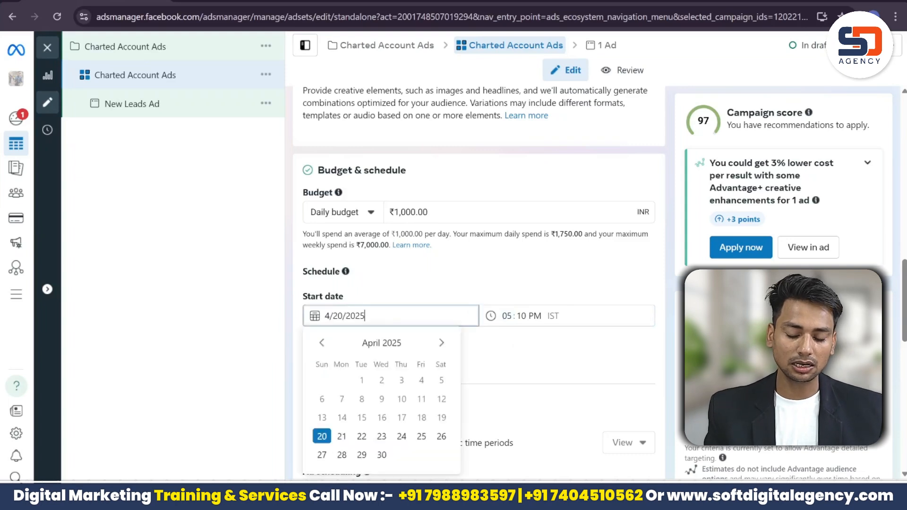
pyautogui.click(505, 362)
# Step: Add an end date of Apr 30, 2025 at 10:10 PM
pyautogui.click(361, 363)
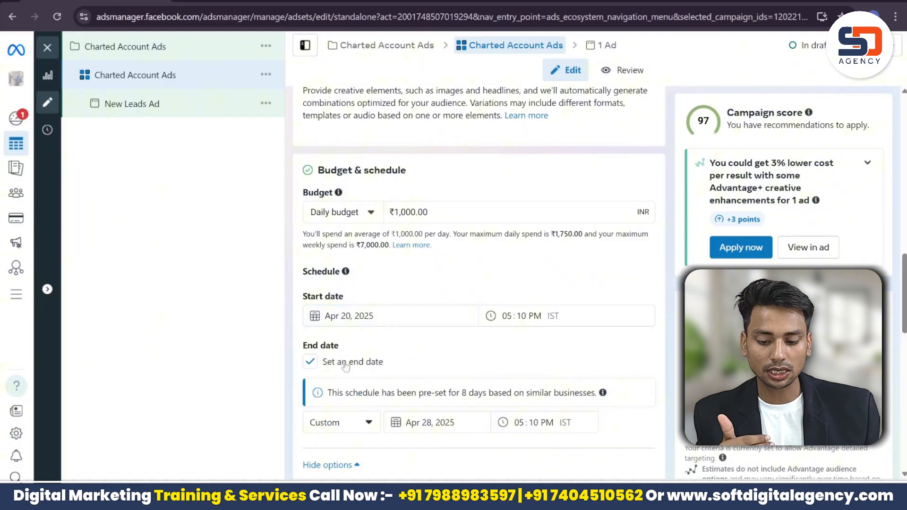
pyautogui.click(320, 363)
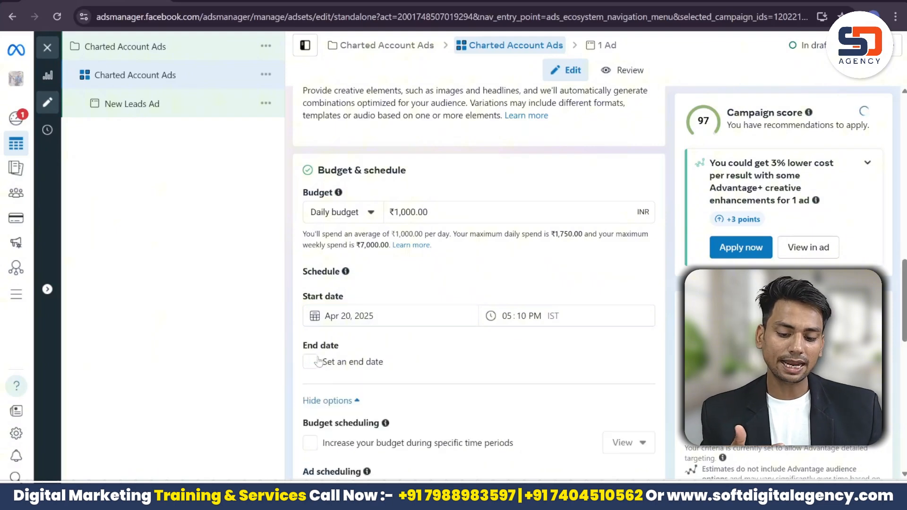
pyautogui.click(317, 362)
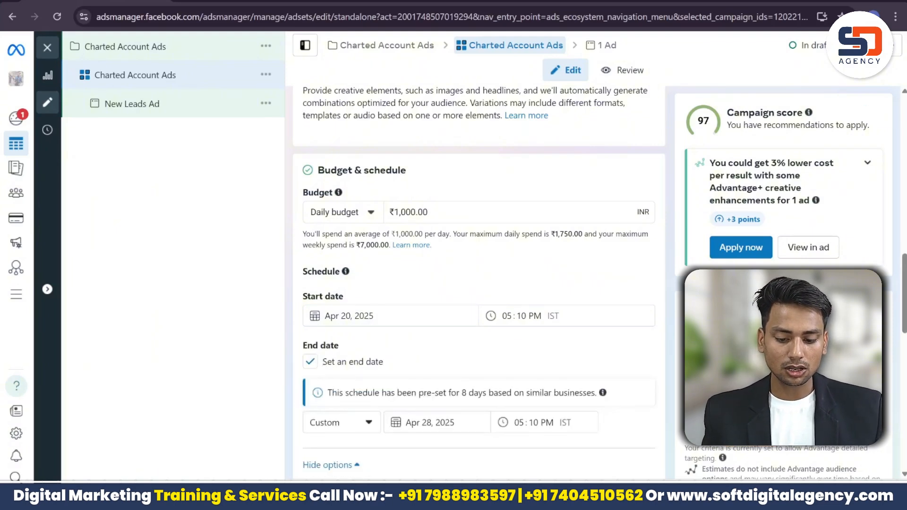
pyautogui.click(428, 422)
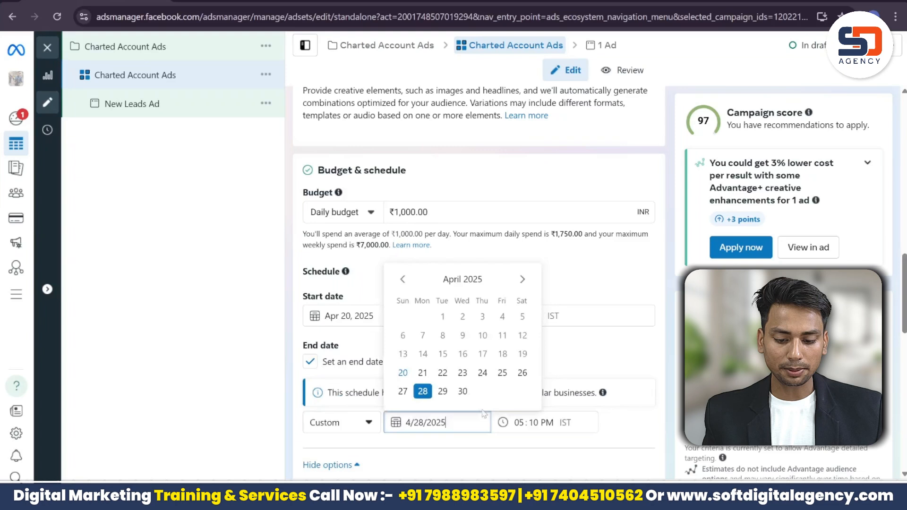
pyautogui.click(467, 393)
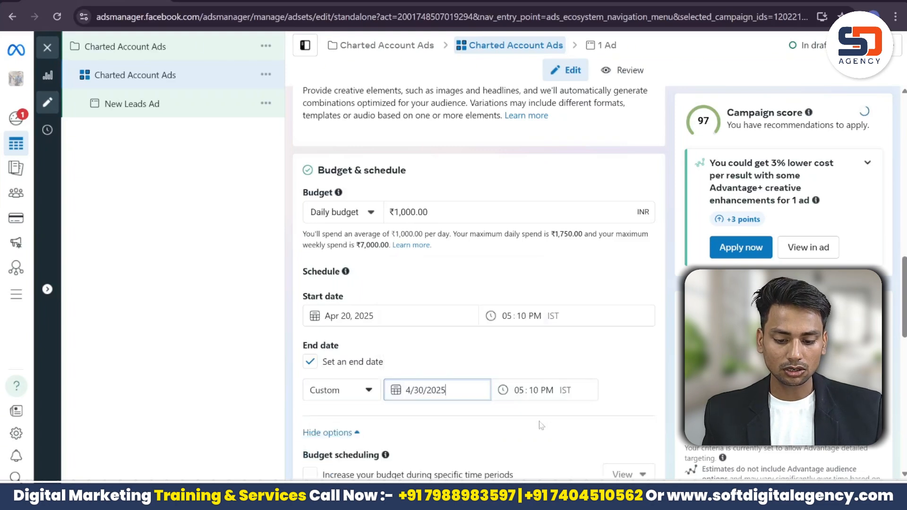
pyautogui.click(519, 390)
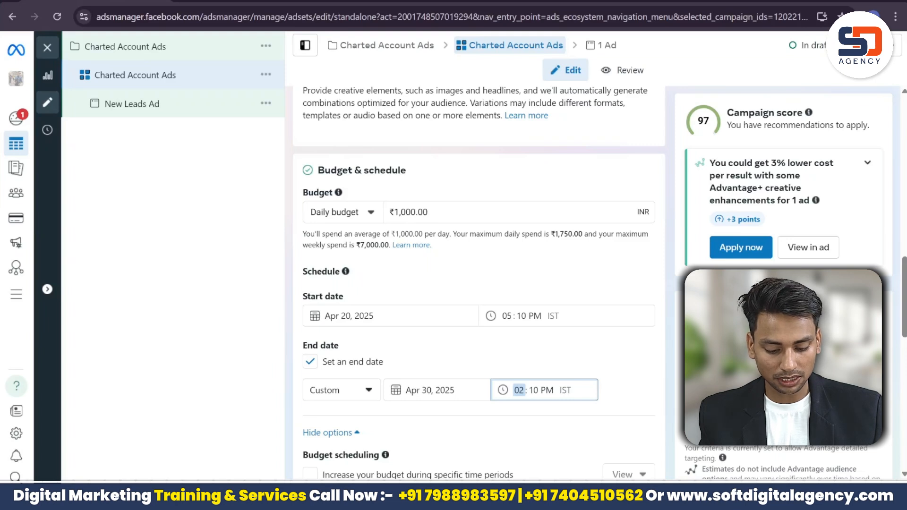
pyautogui.click(603, 358)
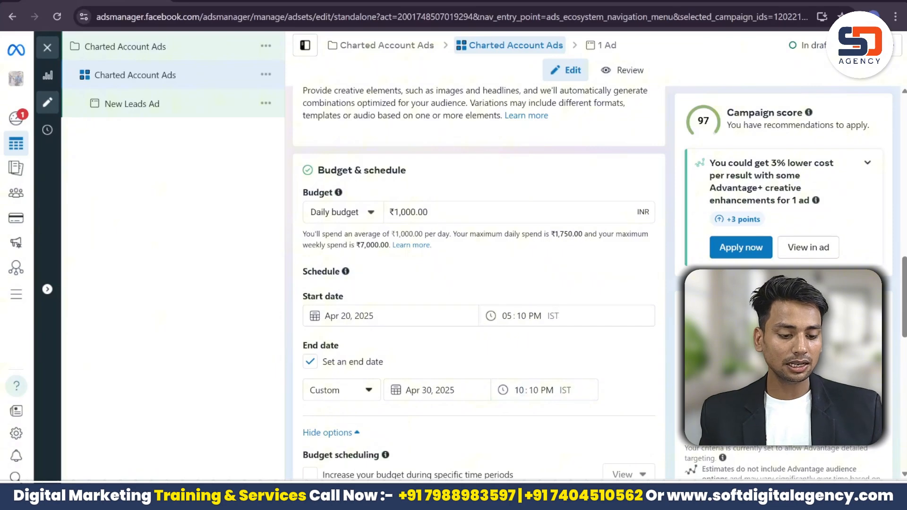
# Step: Remove India from the ad set's target locations
pyautogui.scroll(-10, 478, 284)
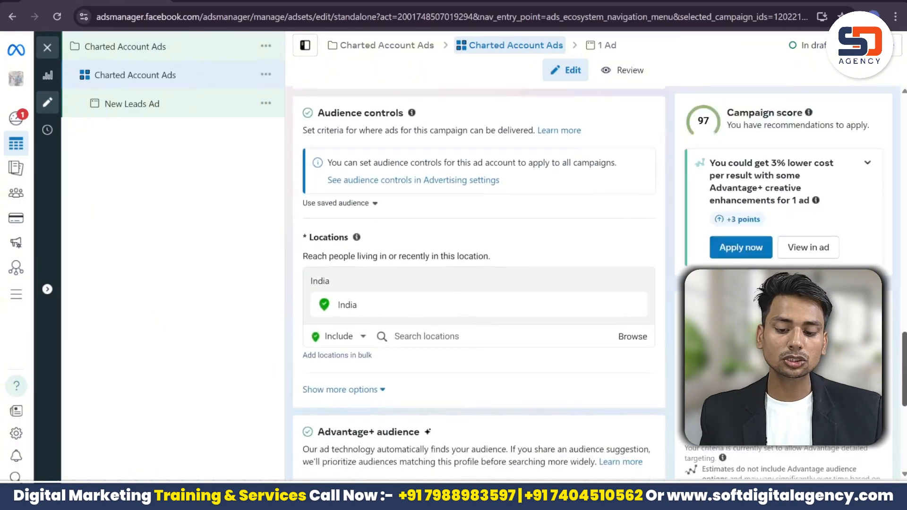
pyautogui.moveTo(646, 293)
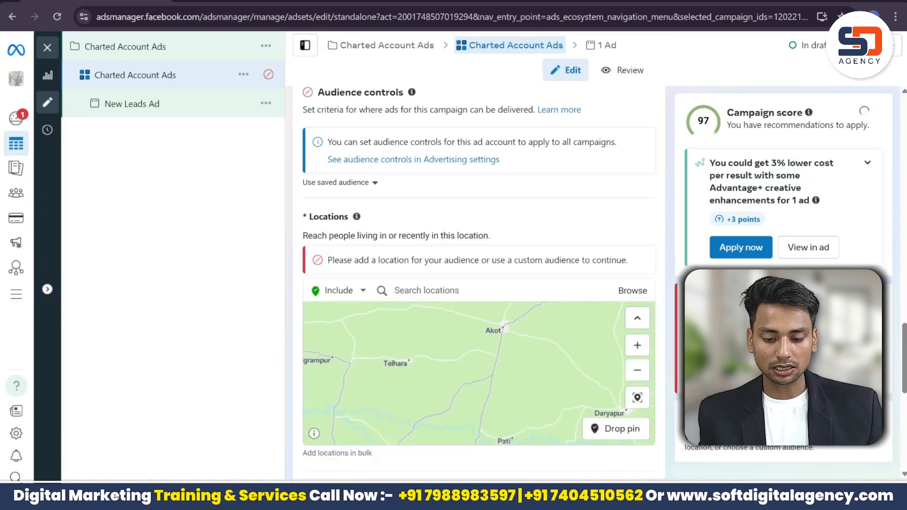
pyautogui.click(481, 292)
pyautogui.write('Delhi')
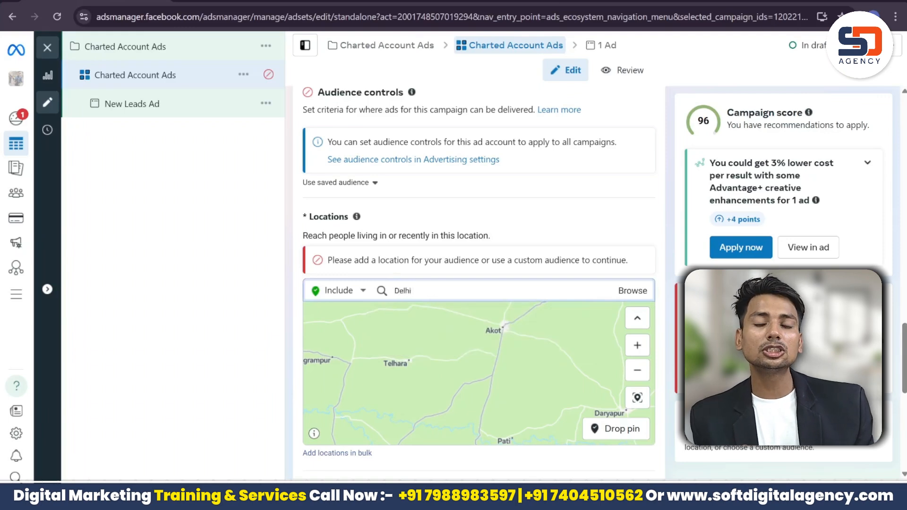
pyautogui.press('Return')
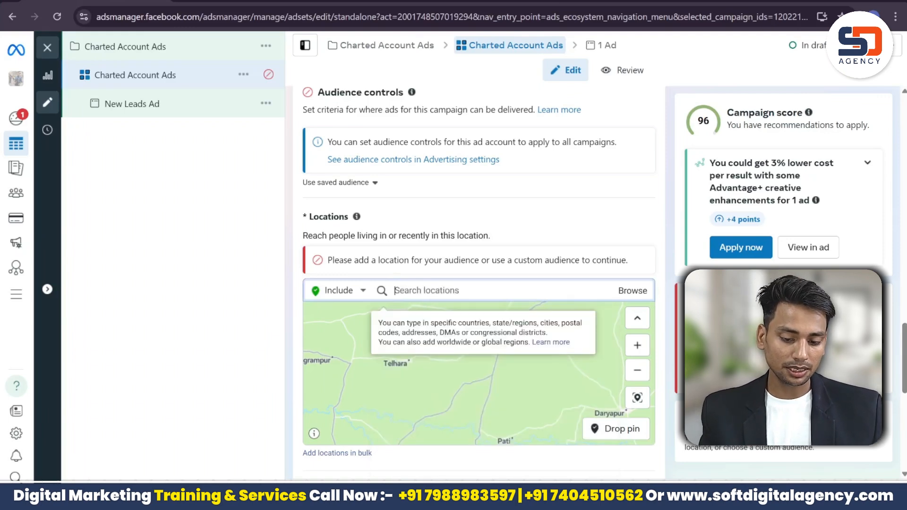
# Step: Add Agra, Uttar Pradesh as a location, copied from the notes list
pyautogui.click(586, 496)
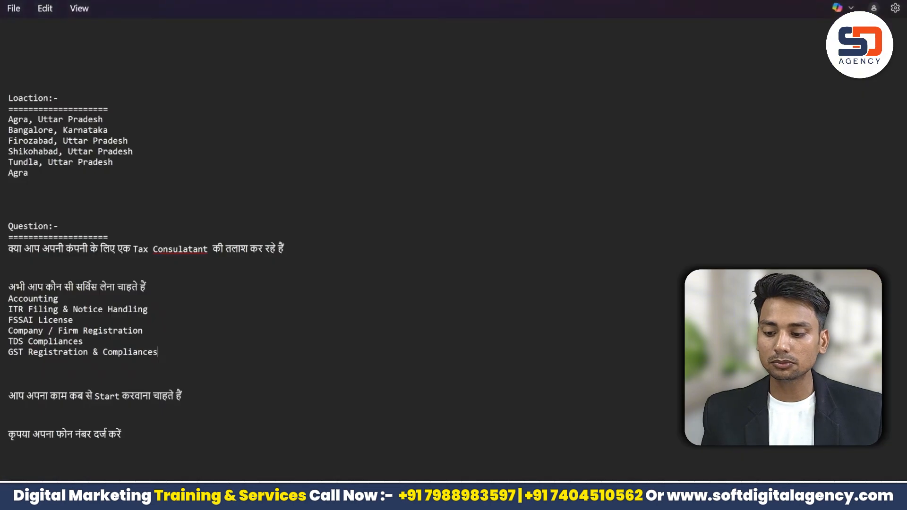
pyautogui.moveTo(105, 119); pyautogui.dragTo(1, 126)
pyautogui.hotkey('ctrl', 'c')
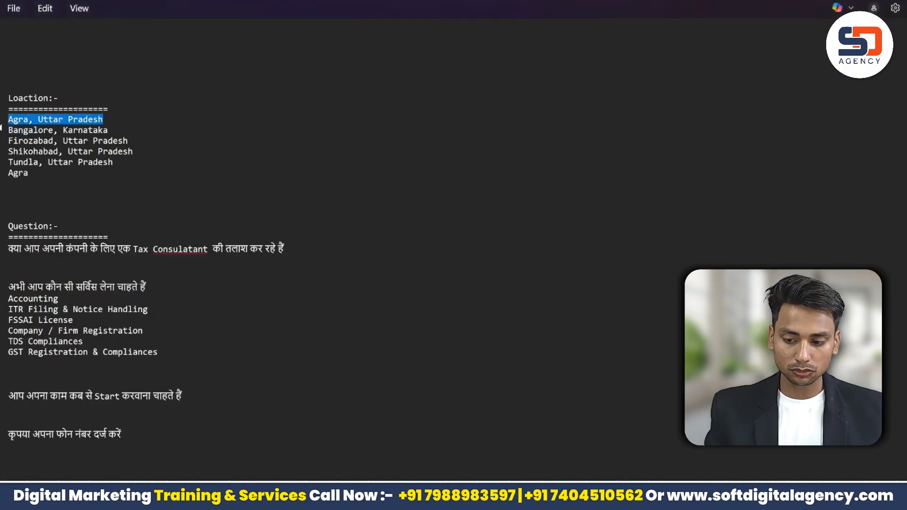
pyautogui.click(129, 140)
pyautogui.hotkey('alt', 'Tab')
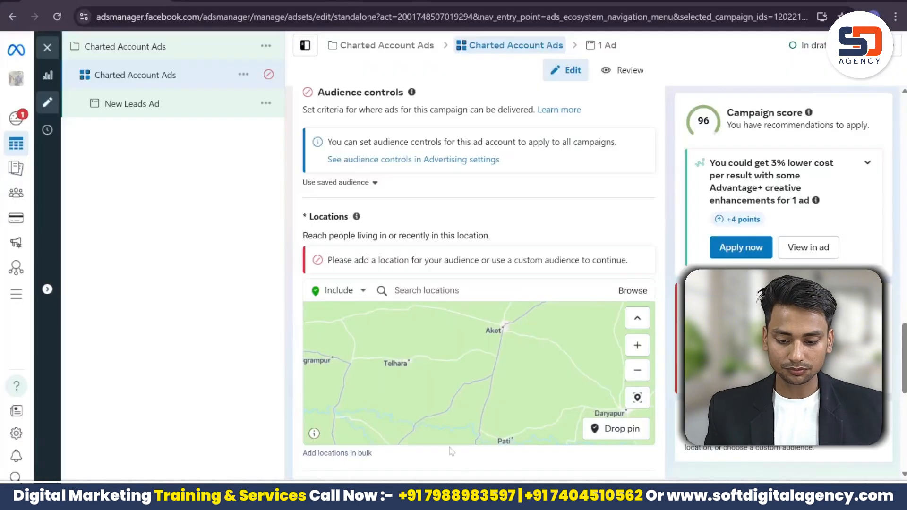
pyautogui.hotkey('ctrl', 'v')
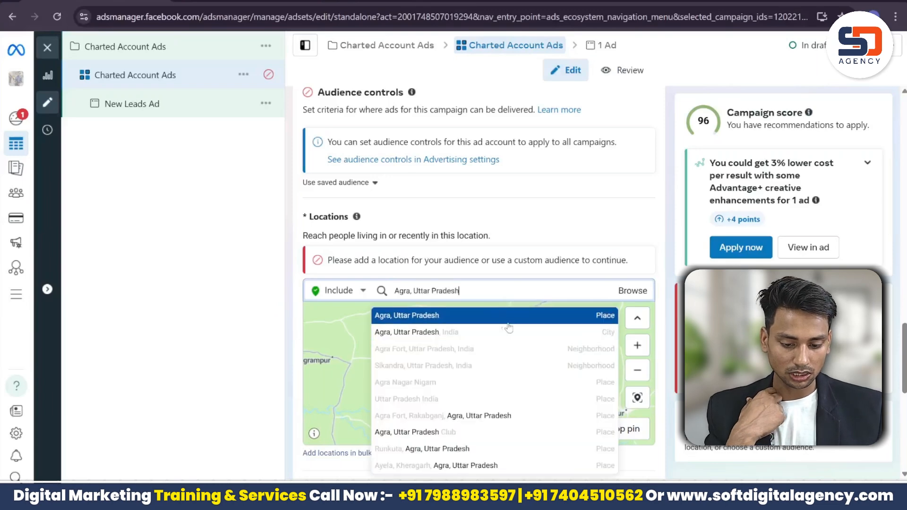
pyautogui.click(501, 317)
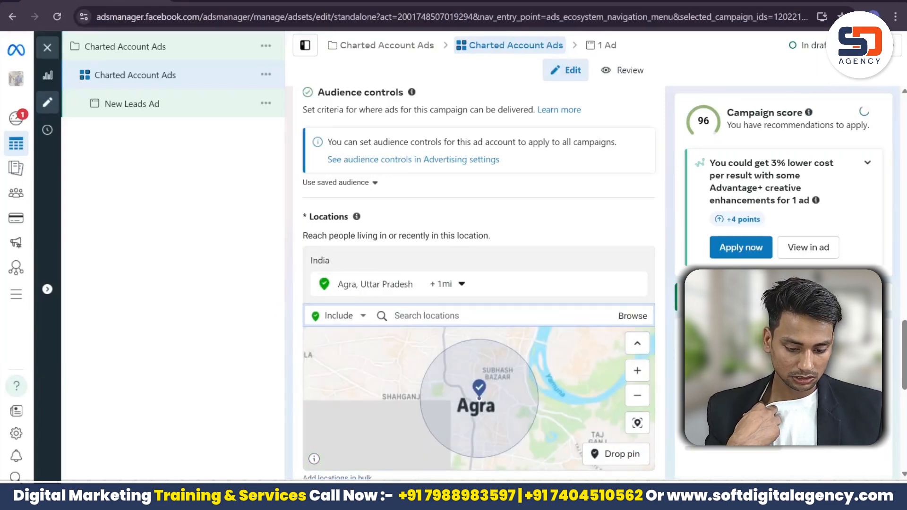
pyautogui.hotkey('alt', 'Tab')
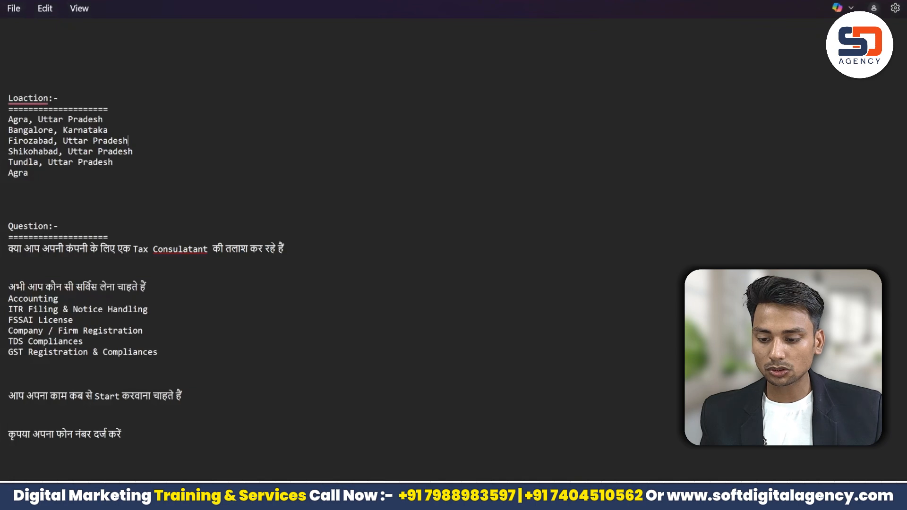
# Step: Add Bangalore, Karnataka as a target location, copied from the notes
pyautogui.moveTo(107, 130); pyautogui.dragTo(2, 132)
pyautogui.hotkey('ctrl', 'c')
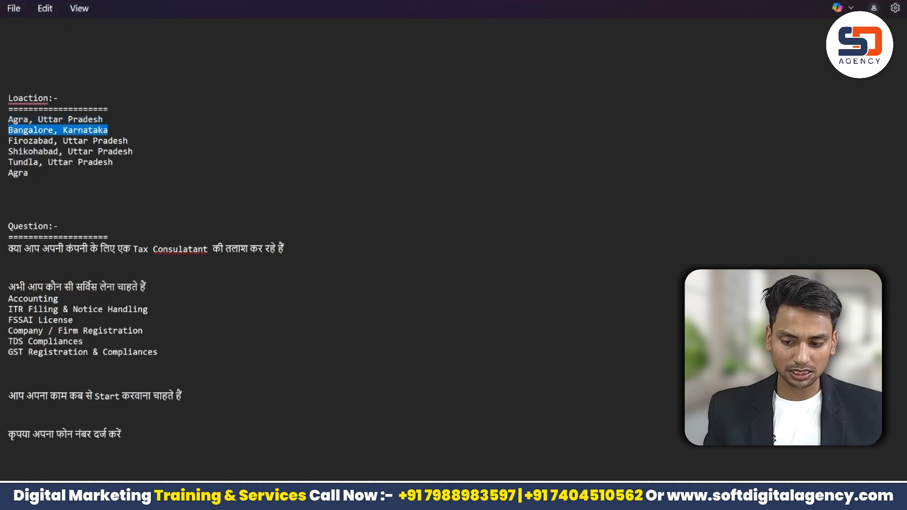
pyautogui.click(29, 173)
pyautogui.hotkey('alt', 'Tab')
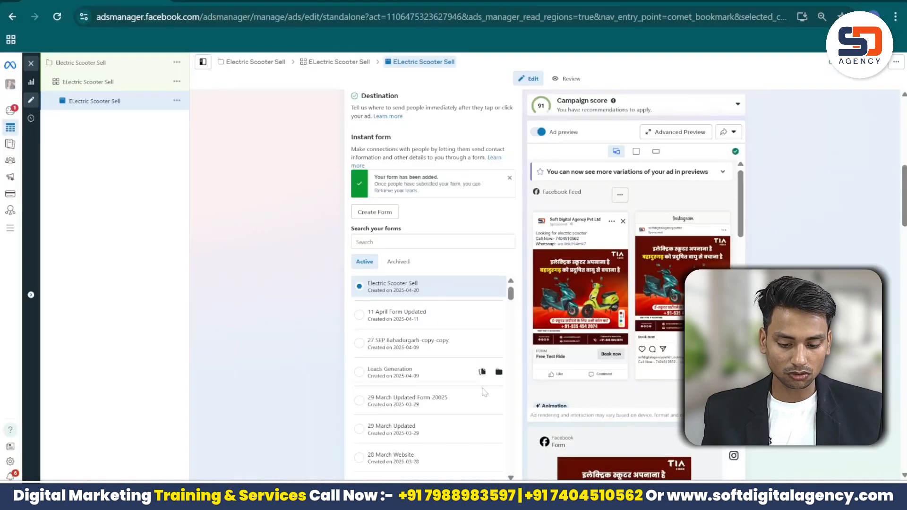
pyautogui.click(534, 496)
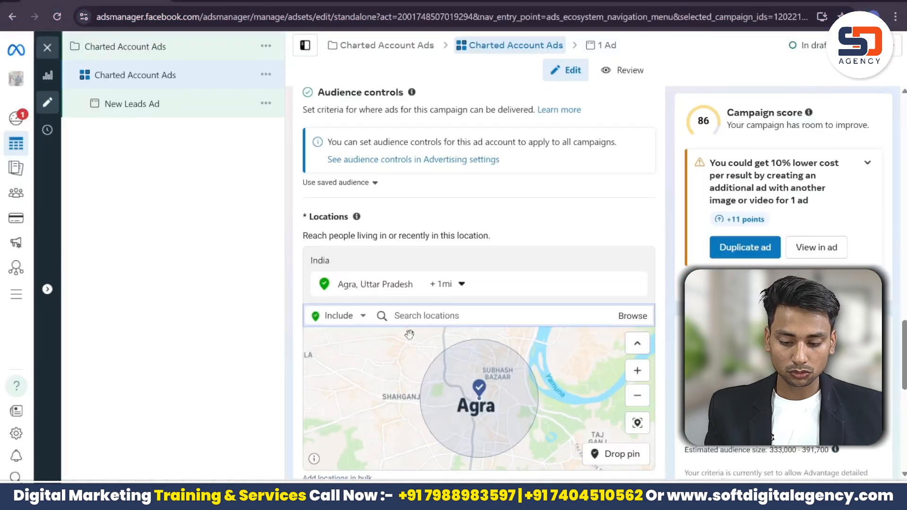
pyautogui.hotkey('ctrl', 'v')
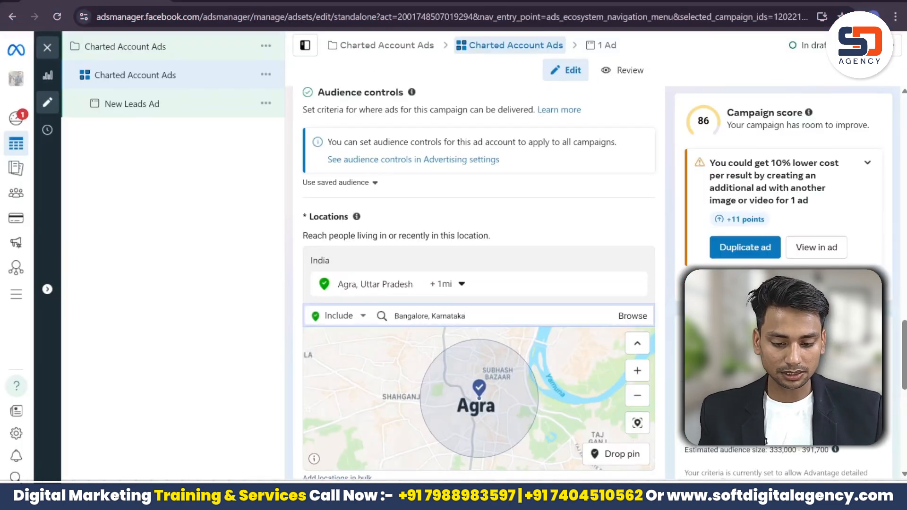
pyautogui.click(493, 349)
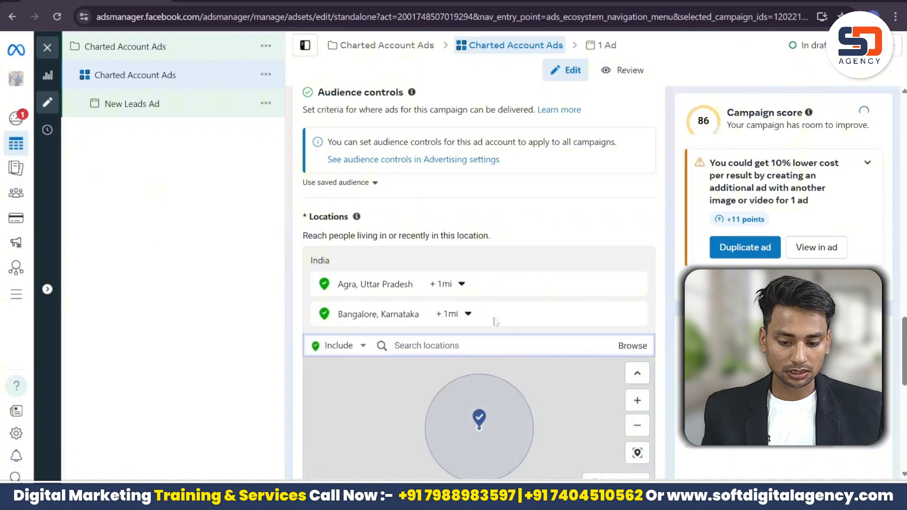
# Step: Set a 10-mile radius for both Bangalore and Agra
pyautogui.click(452, 313)
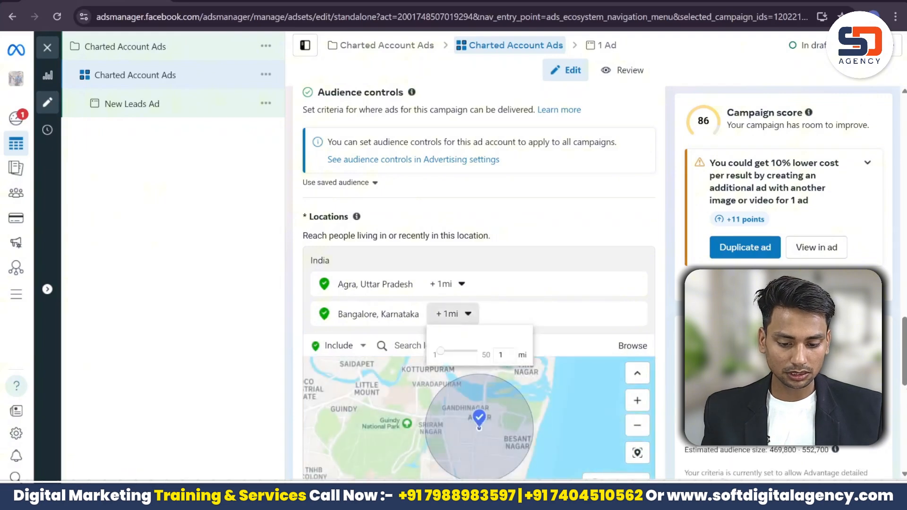
pyautogui.click(472, 319)
pyautogui.click(472, 318)
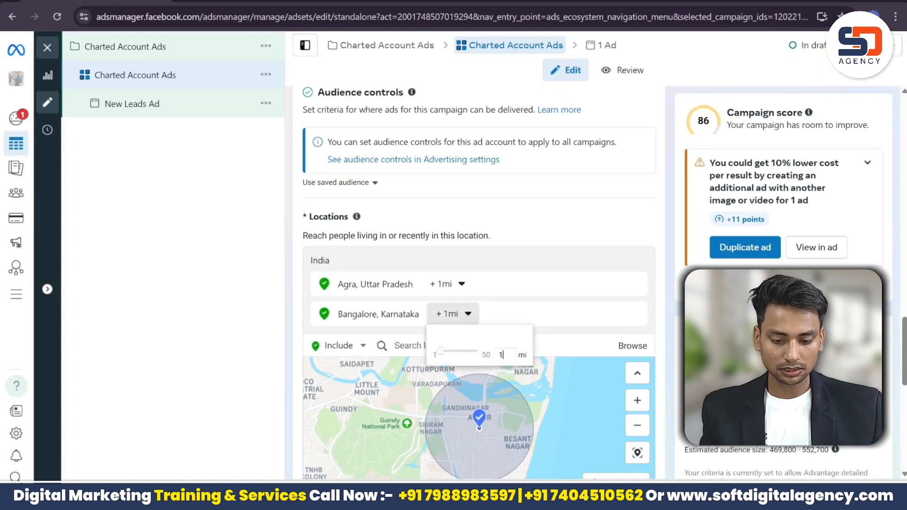
pyautogui.click(470, 315)
pyautogui.click(470, 316)
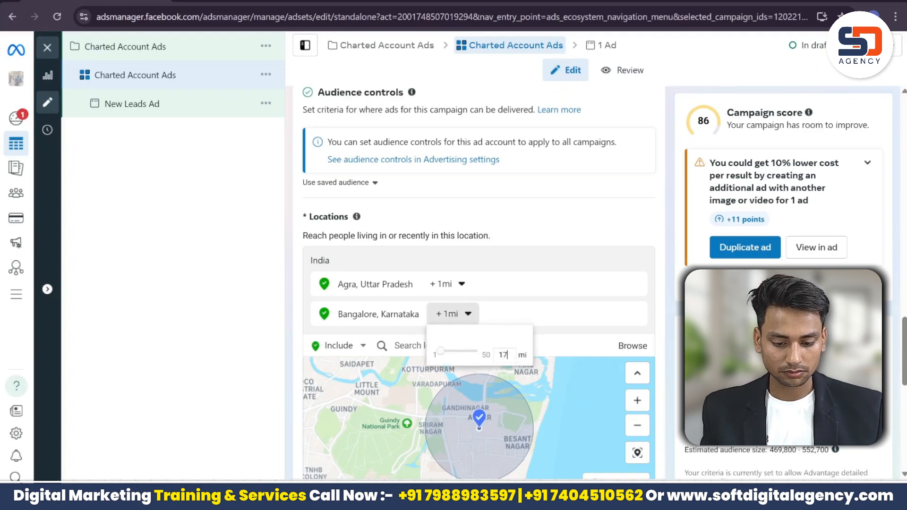
pyautogui.write('7')
pyautogui.press('Return')
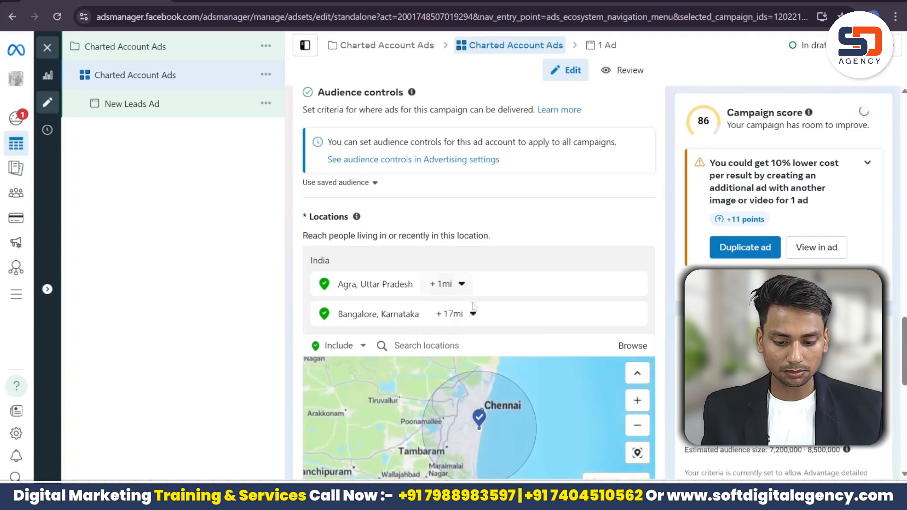
pyautogui.click(473, 314)
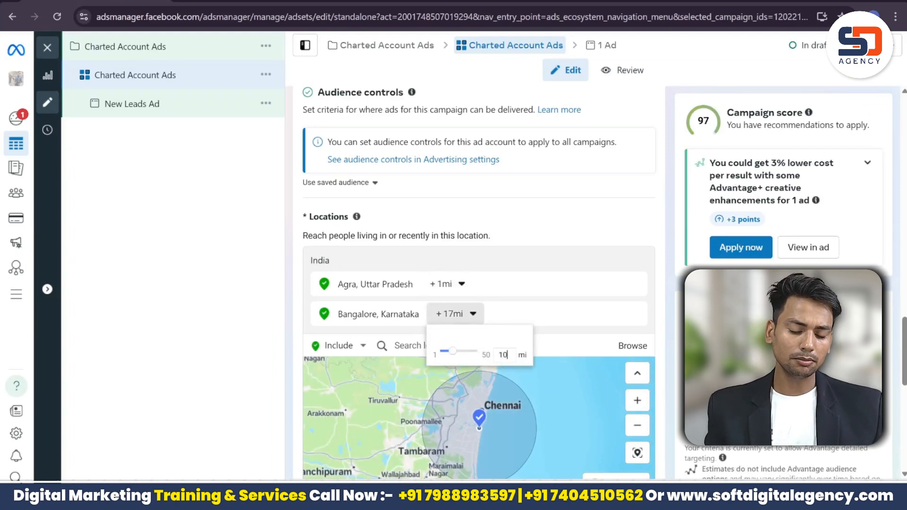
pyautogui.write('10')
pyautogui.press('Return')
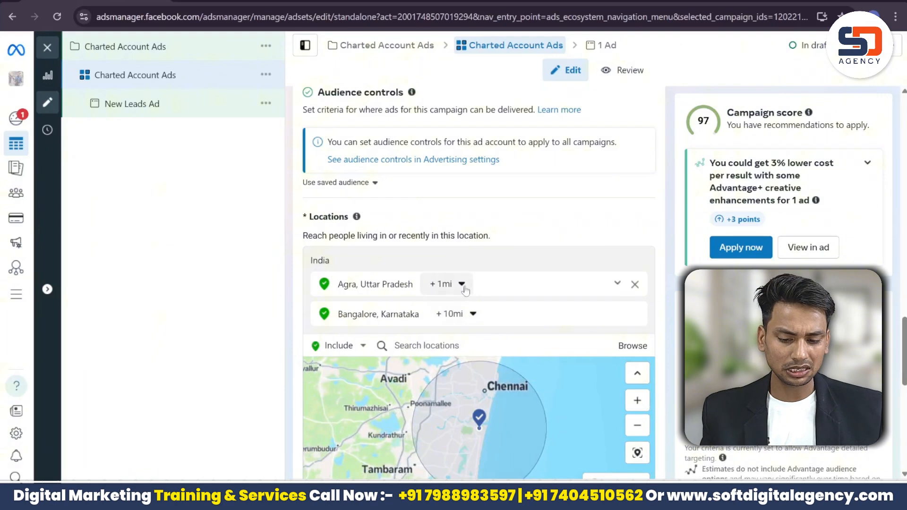
pyautogui.click(461, 284)
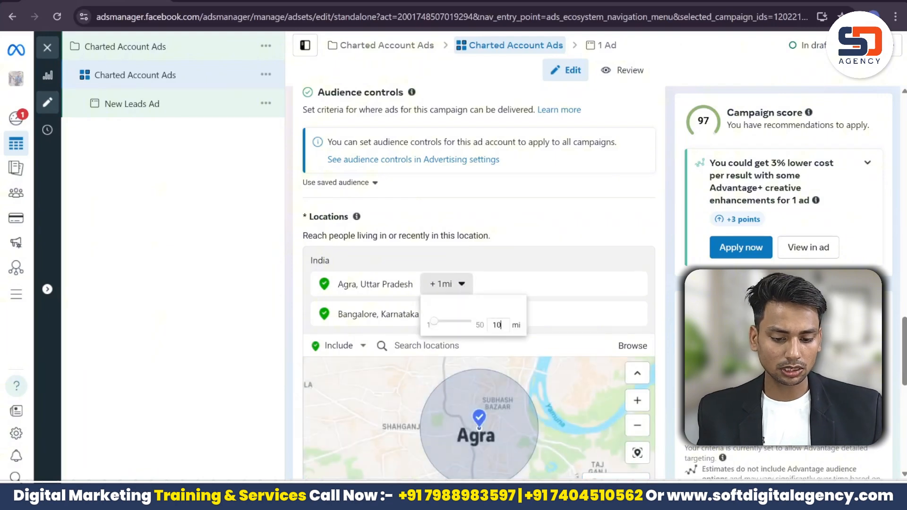
pyautogui.write('10')
pyautogui.press('Return')
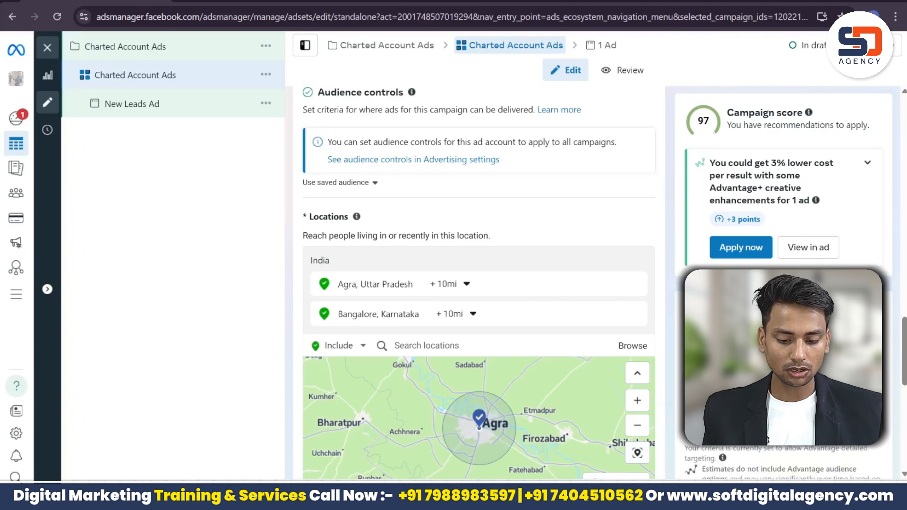
pyautogui.hotkey('alt', 'Tab')
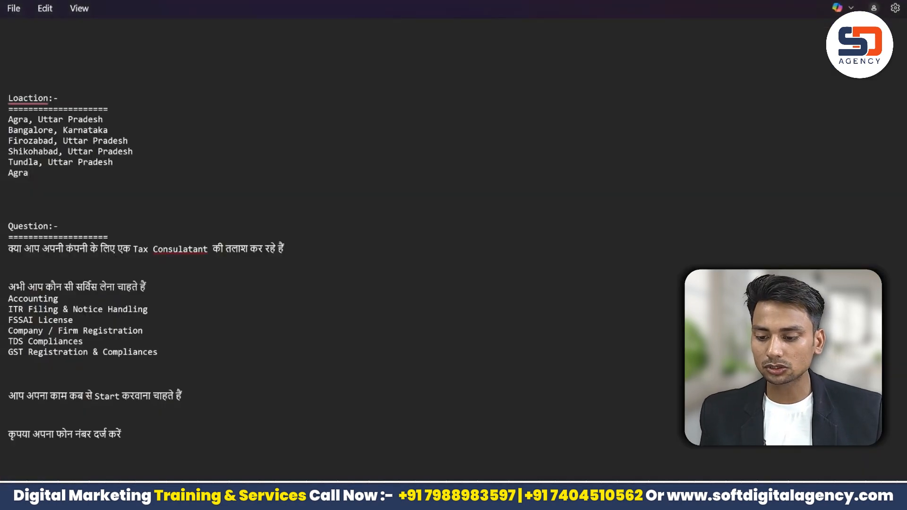
# Step: Add Firozabad, Uttar Pradesh as a location limited to the current city only
pyautogui.moveTo(129, 141); pyautogui.dragTo(8, 140)
pyautogui.hotkey('ctrl', 'c')
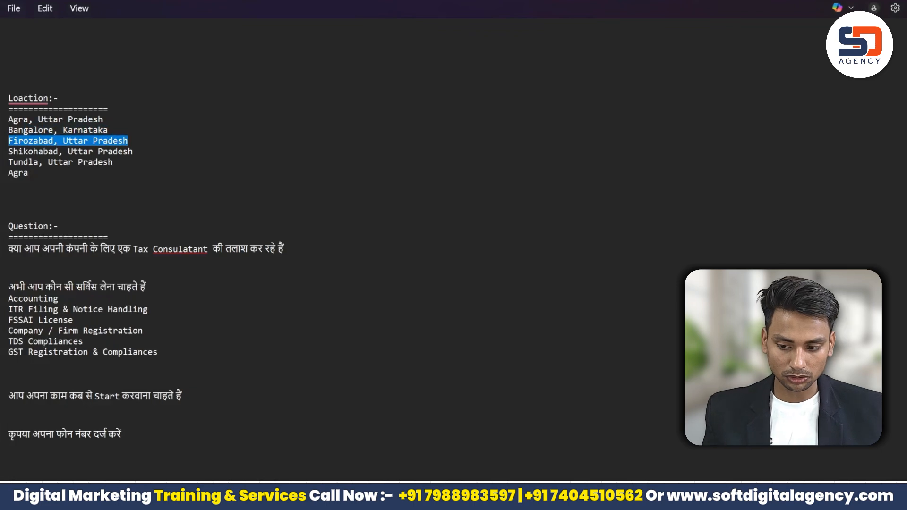
pyautogui.click(133, 151)
pyautogui.hotkey('alt', 'Tab')
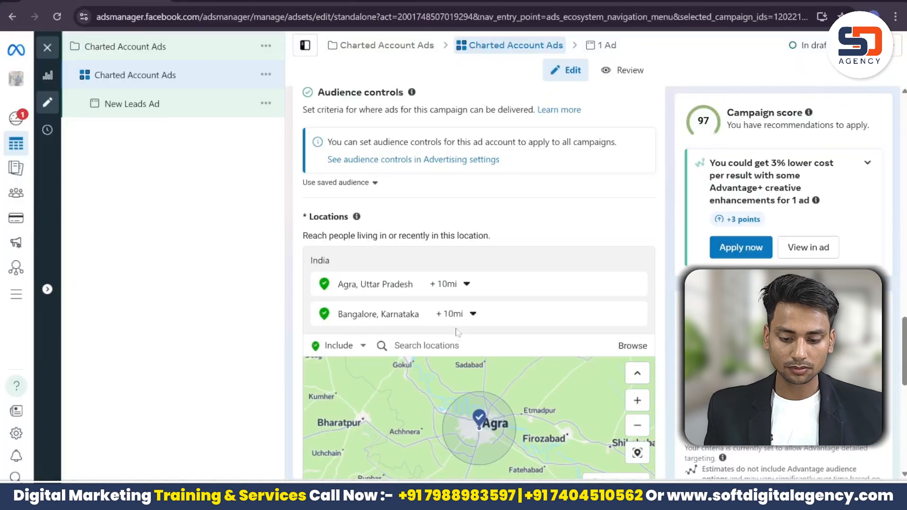
pyautogui.click(427, 346)
pyautogui.hotkey('ctrl', 'v')
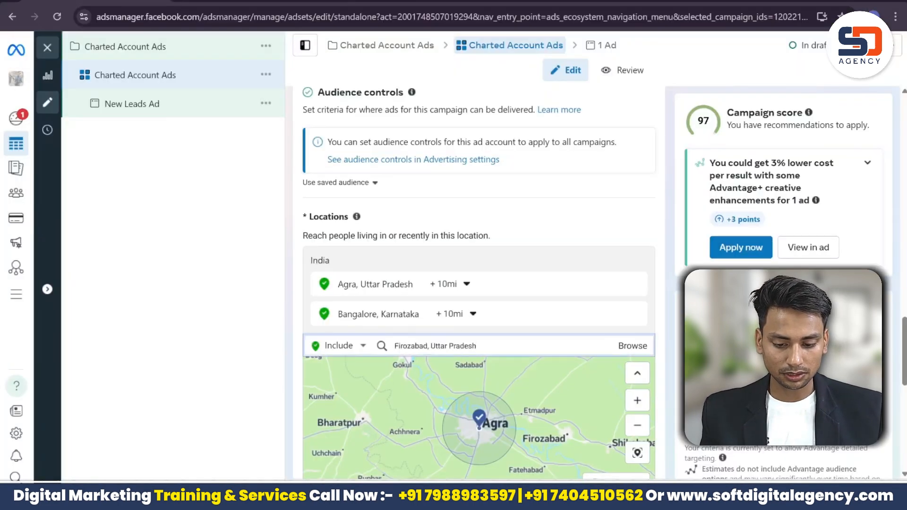
pyautogui.click(487, 372)
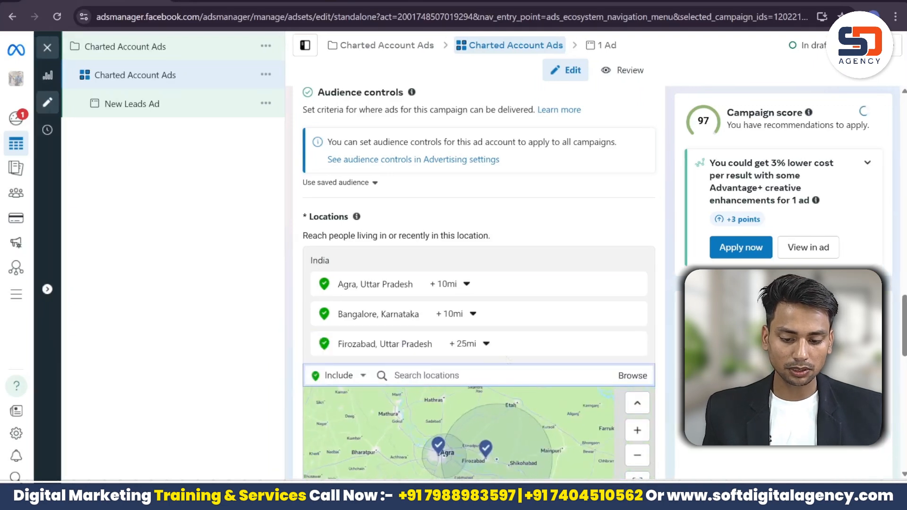
pyautogui.click(477, 344)
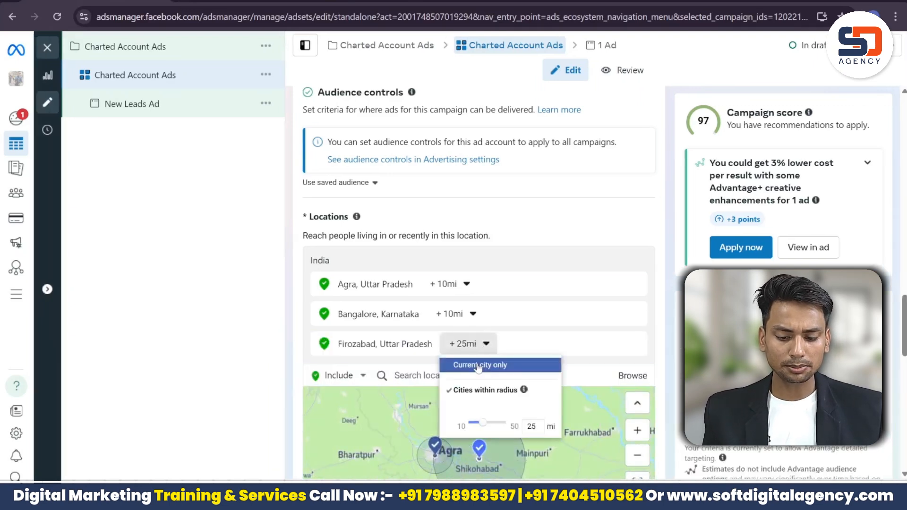
pyautogui.click(479, 365)
# Step: Change Bangalore's location radius to 25 miles
pyautogui.click(454, 314)
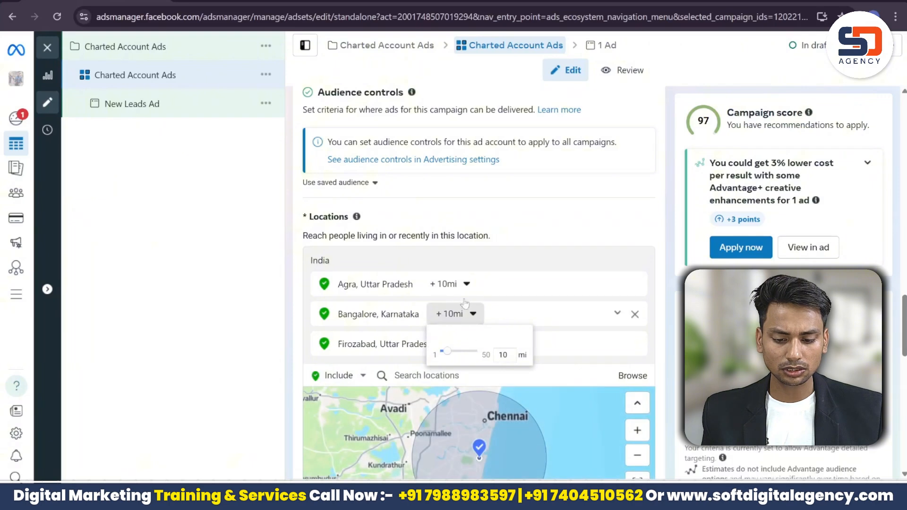
pyautogui.click(464, 284)
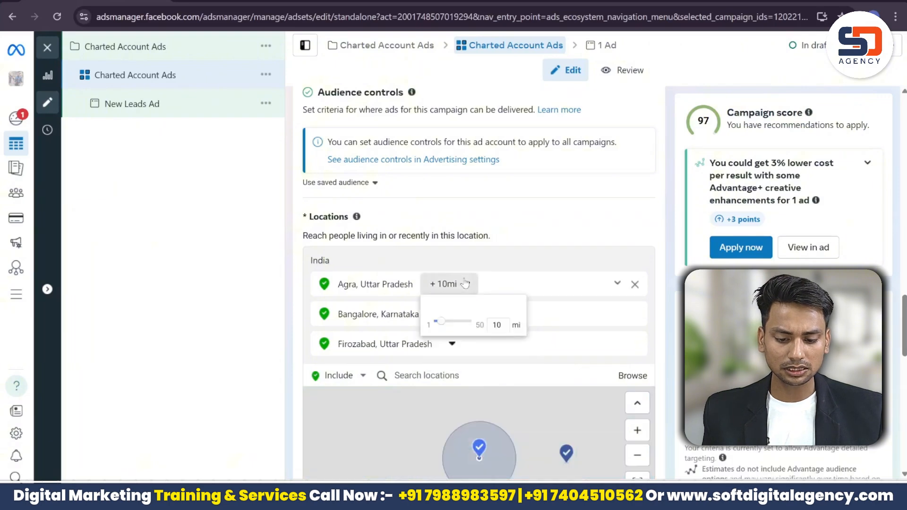
pyautogui.click(506, 362)
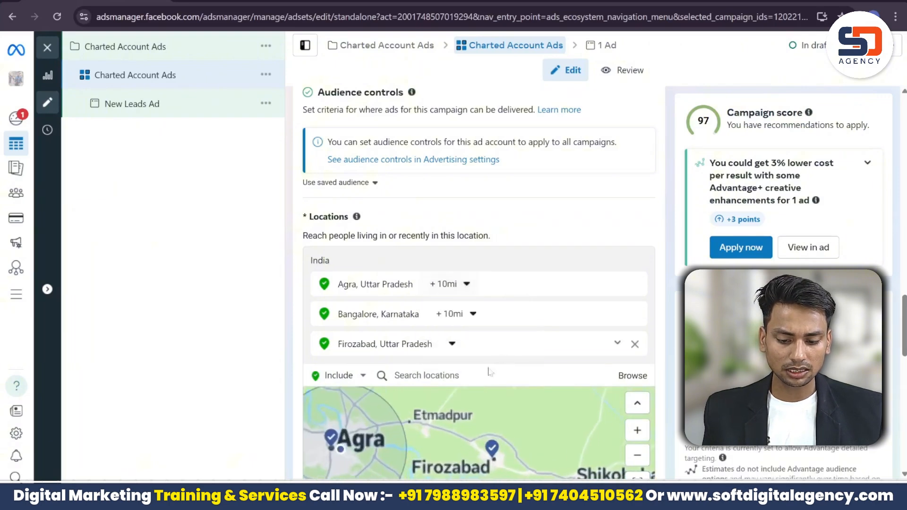
pyautogui.click(452, 344)
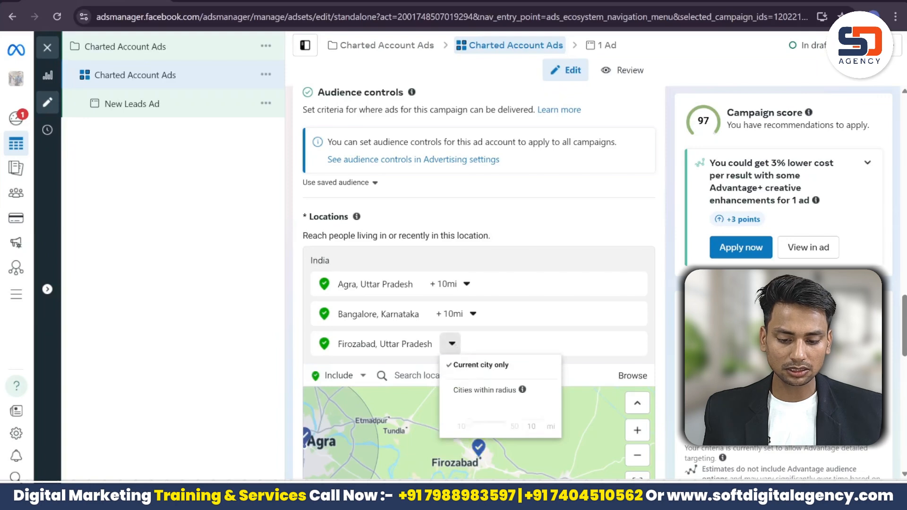
pyautogui.click(473, 313)
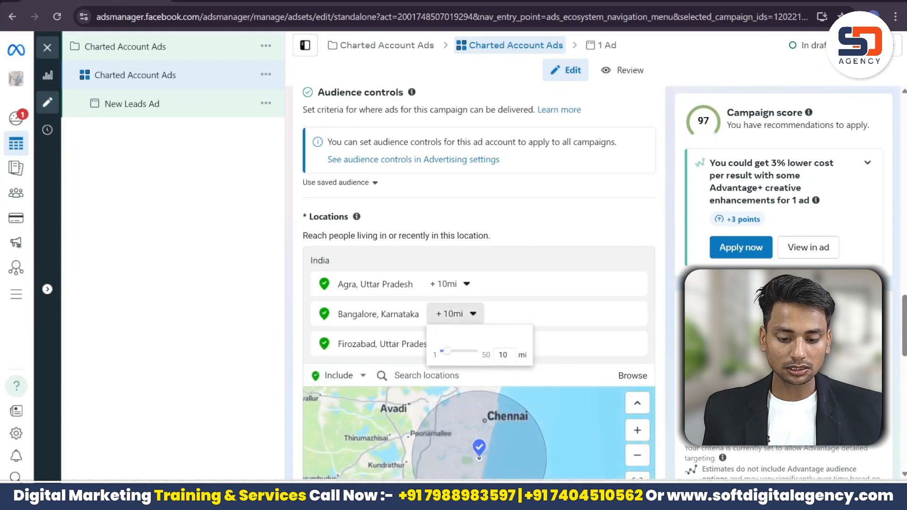
pyautogui.press('BackSpace')
pyautogui.press('BackSpace')
pyautogui.write('25')
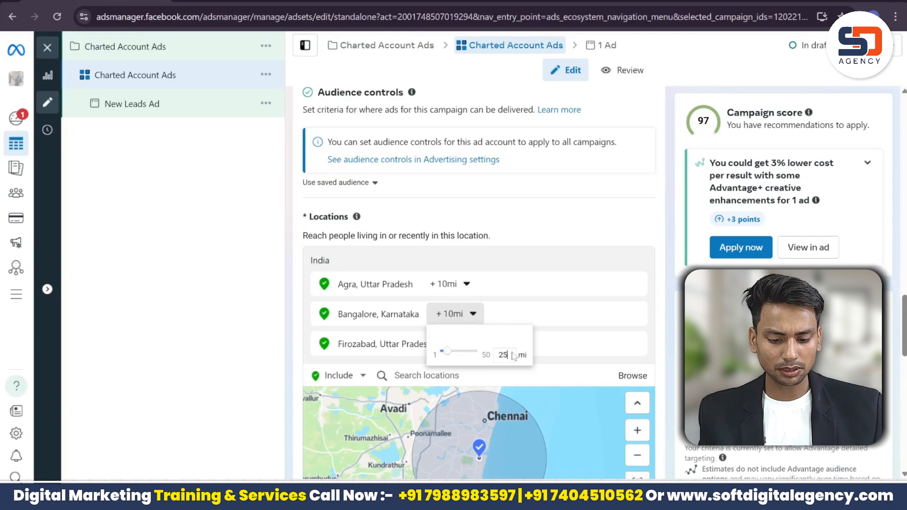
pyautogui.press('Return')
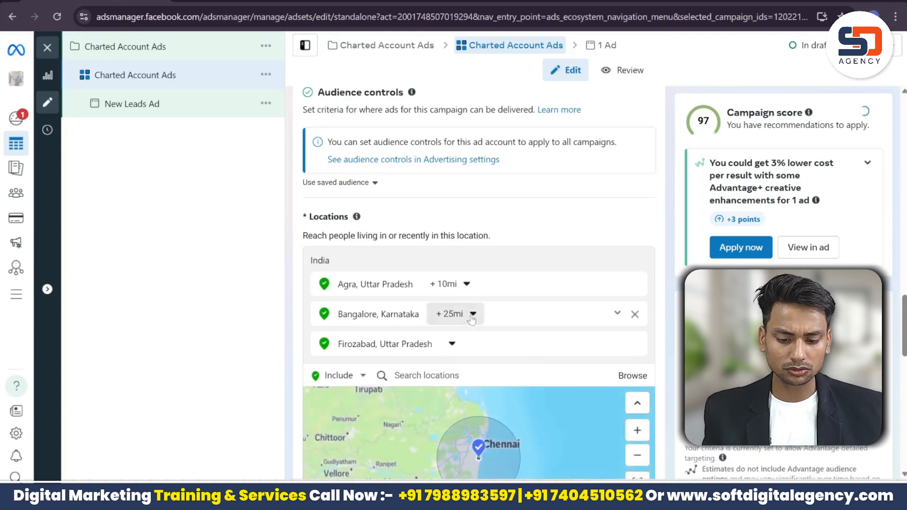
pyautogui.click(470, 314)
pyautogui.click(563, 338)
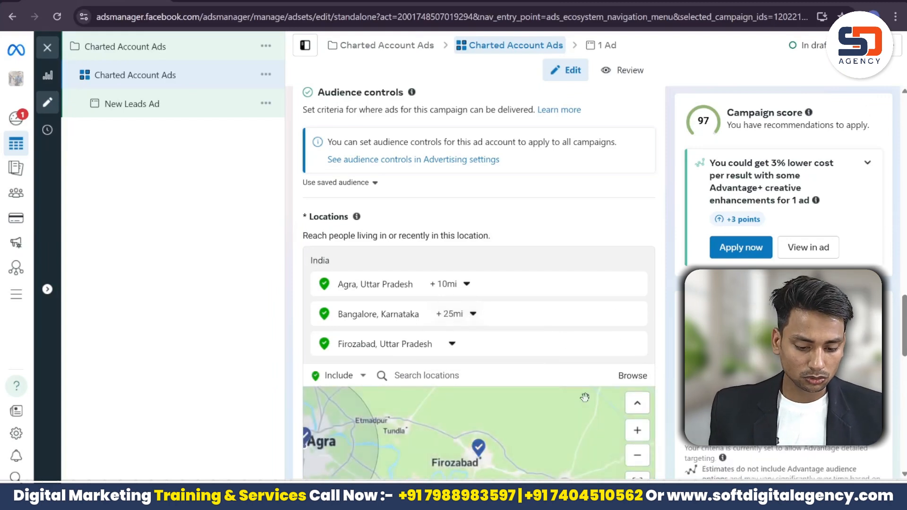
pyautogui.hotkey('alt', 'Tab')
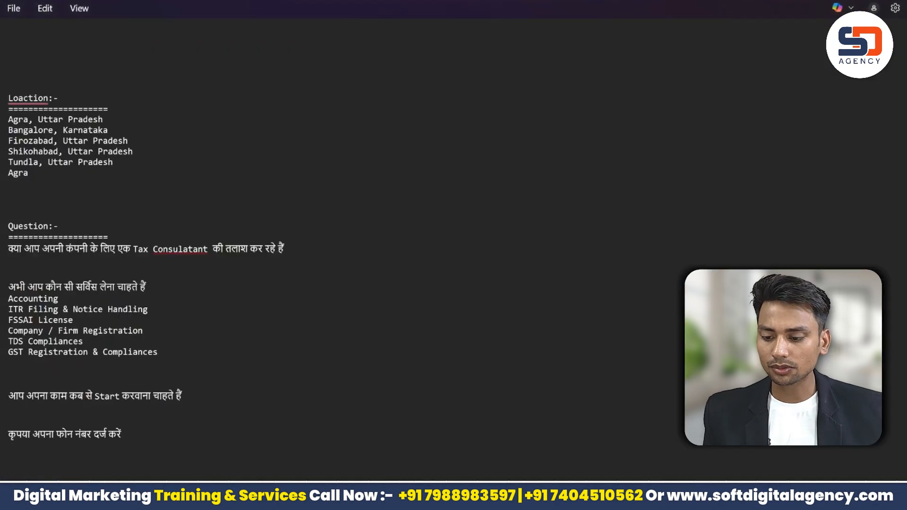
# Step: Add Tundla, Uttar Pradesh as a location limited to the current city only
pyautogui.moveTo(113, 162); pyautogui.dragTo(8, 162)
pyautogui.hotkey('ctrl', 'c')
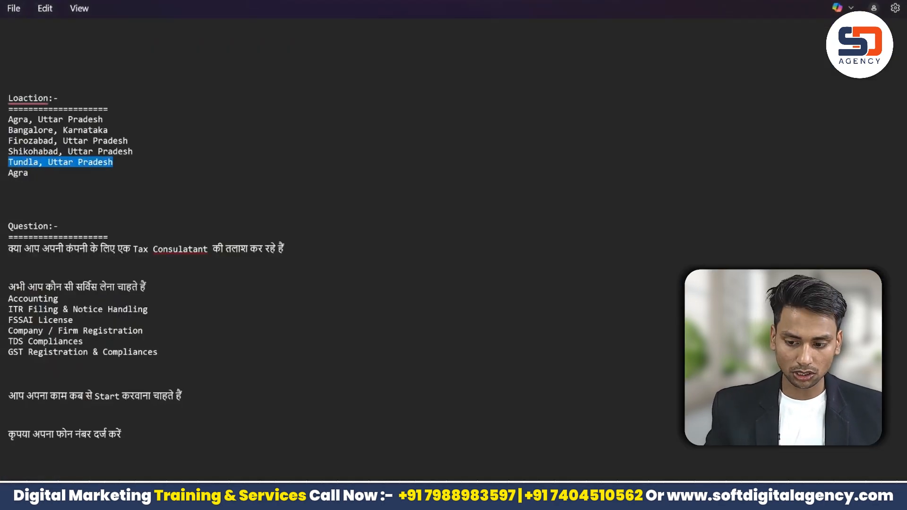
pyautogui.click(133, 152)
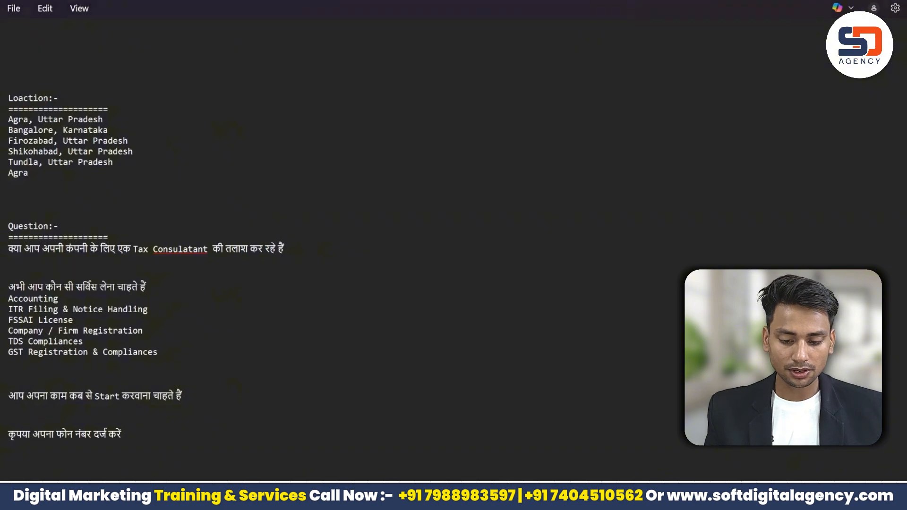
pyautogui.hotkey('alt', 'Tab')
pyautogui.click(427, 376)
pyautogui.hotkey('ctrl', 'v')
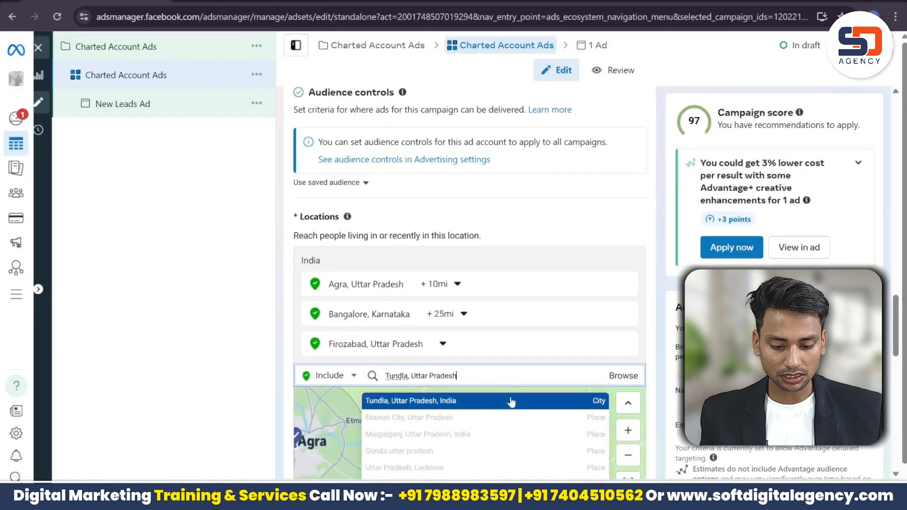
pyautogui.click(506, 402)
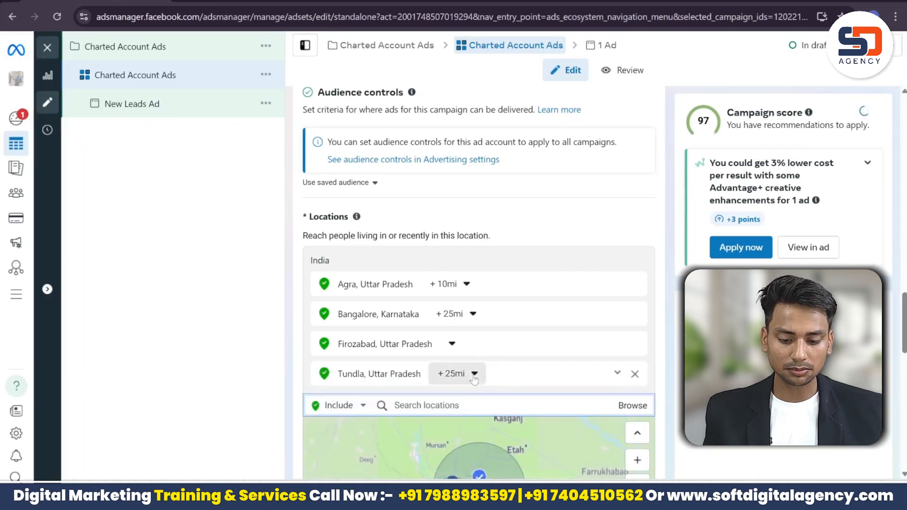
pyautogui.click(457, 374)
pyautogui.click(474, 396)
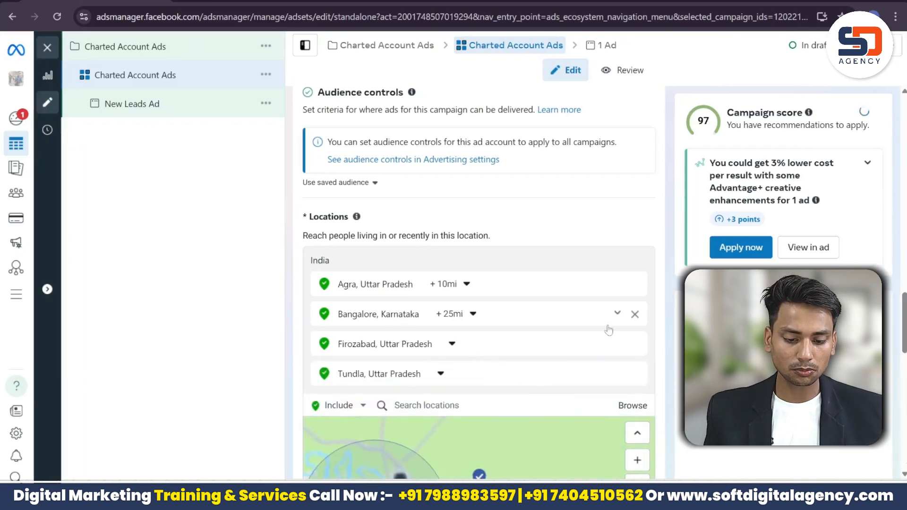
# Step: Remove Bangalore and the 10-mile Agra location, then re-add Agra, Uttar Pradesh as city only
pyautogui.click(635, 315)
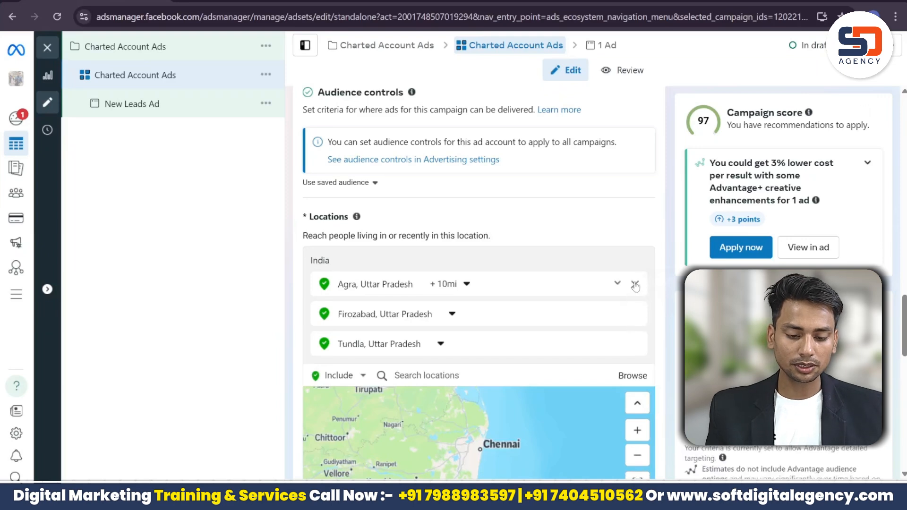
pyautogui.click(635, 284)
pyautogui.write('Agra')
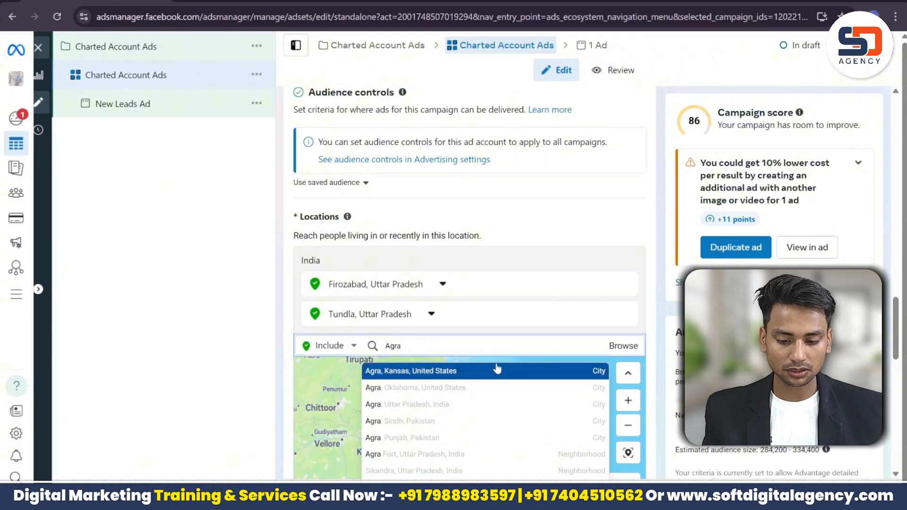
pyautogui.click(497, 371)
pyautogui.click(441, 362)
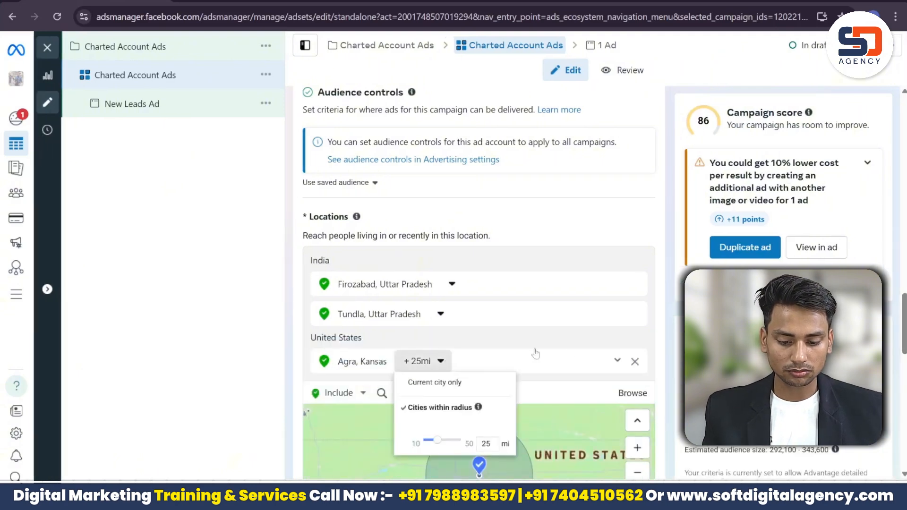
pyautogui.click(635, 361)
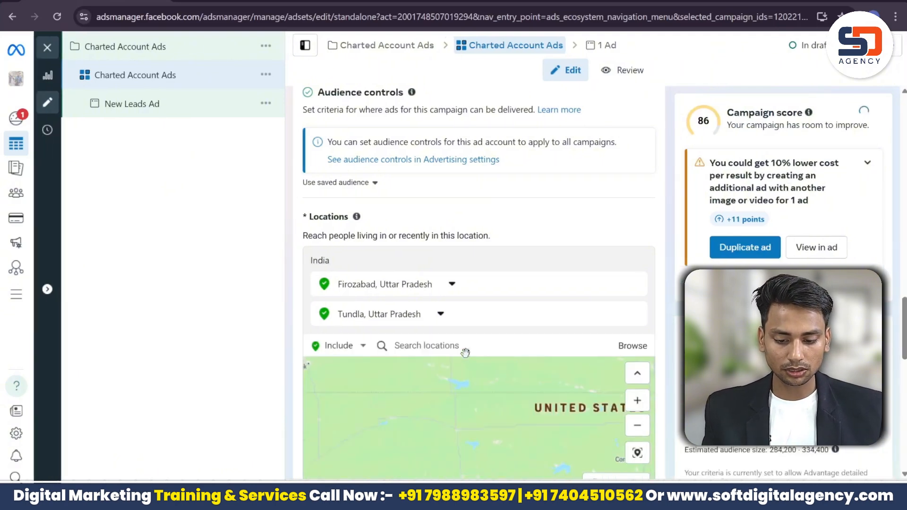
pyautogui.click(465, 352)
pyautogui.write('Agra')
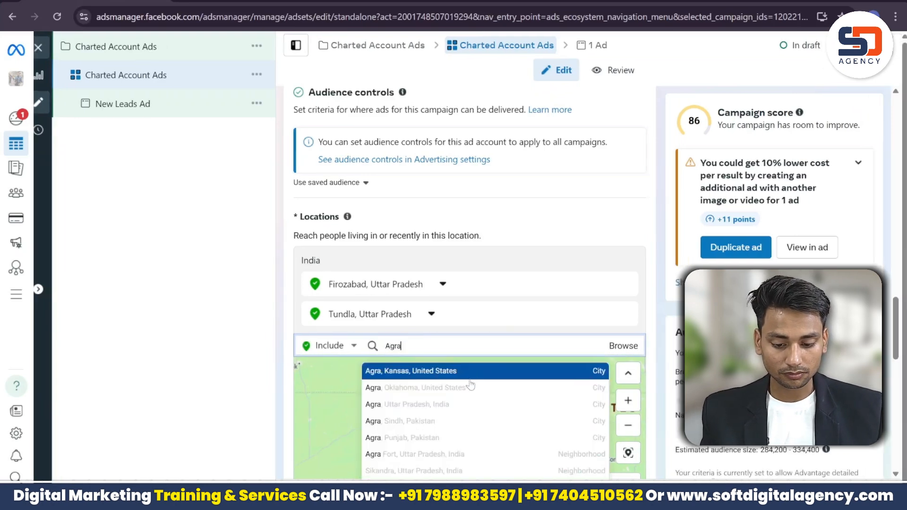
pyautogui.click(457, 404)
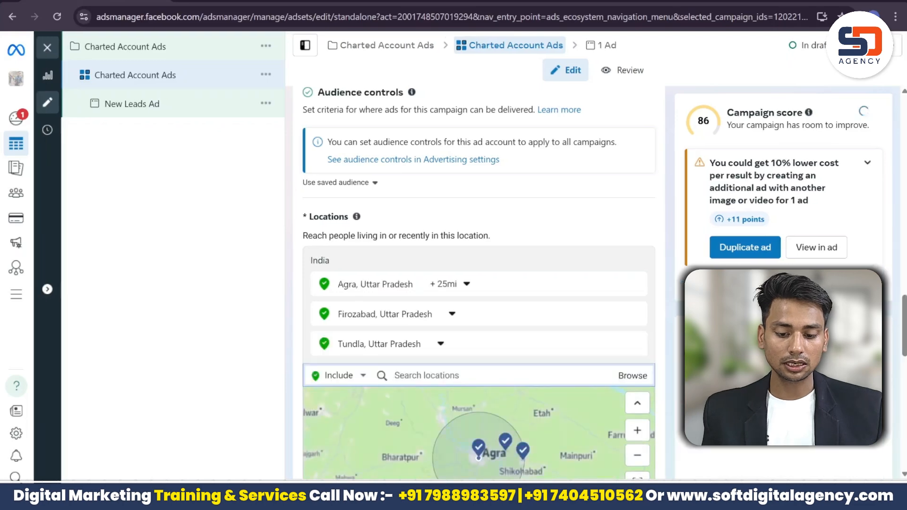
pyautogui.click(449, 284)
pyautogui.click(467, 310)
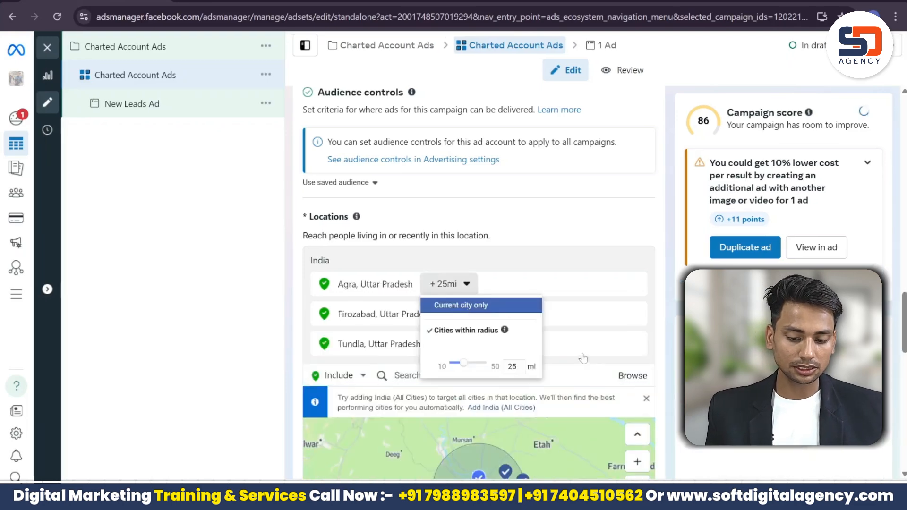
# Step: Re-add Bangalore, Karnataka as a location limited to the current city only
pyautogui.hotkey('alt', 'Tab')
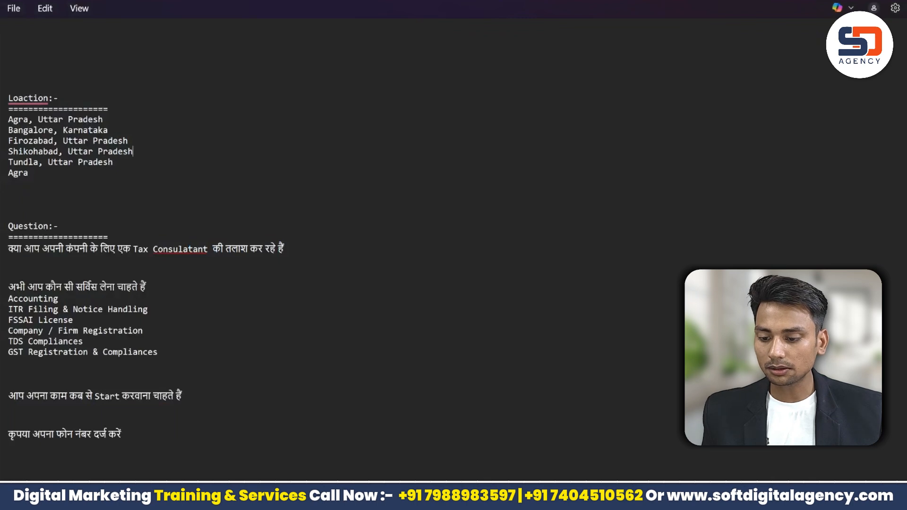
pyautogui.moveTo(108, 130); pyautogui.dragTo(1, 130)
pyautogui.hotkey('ctrl', 'c')
pyautogui.click(129, 140)
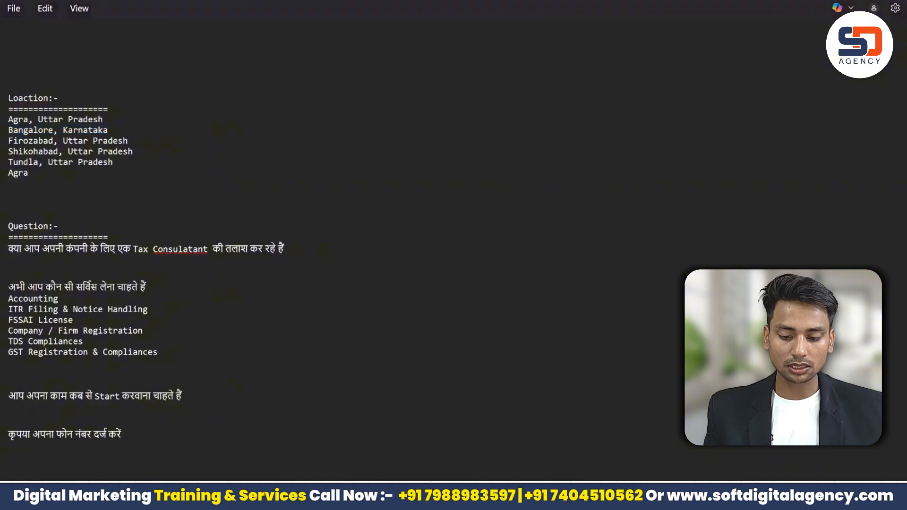
pyautogui.hotkey('alt', 'Tab')
pyautogui.hotkey('ctrl', 'v')
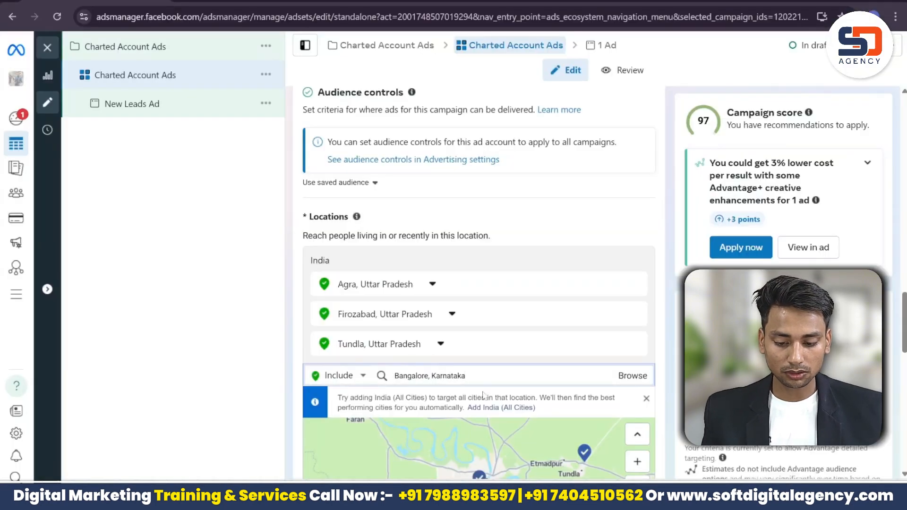
pyautogui.click(505, 402)
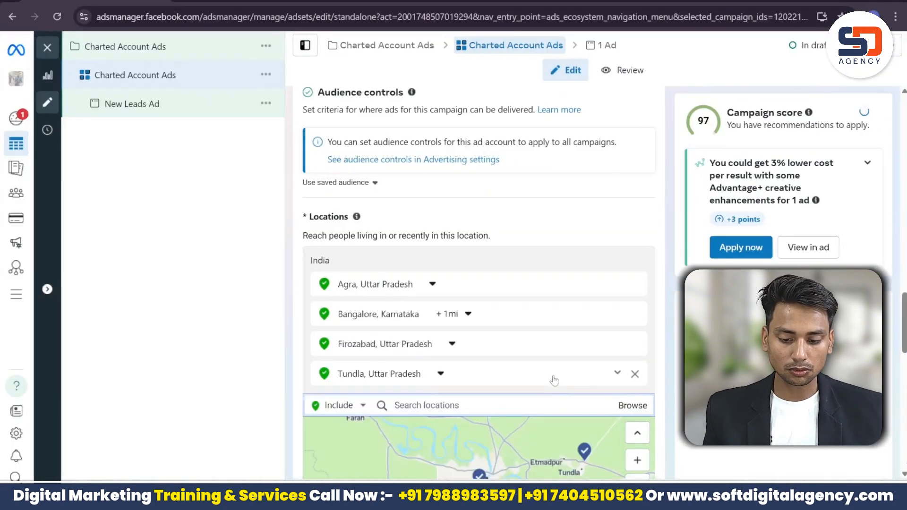
pyautogui.click(460, 314)
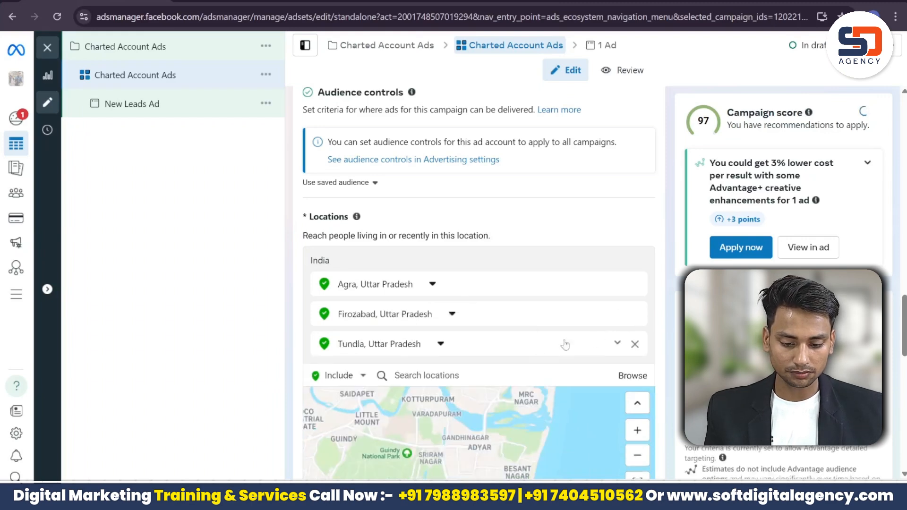
pyautogui.click(510, 376)
pyautogui.hotkey('ctrl', 'v')
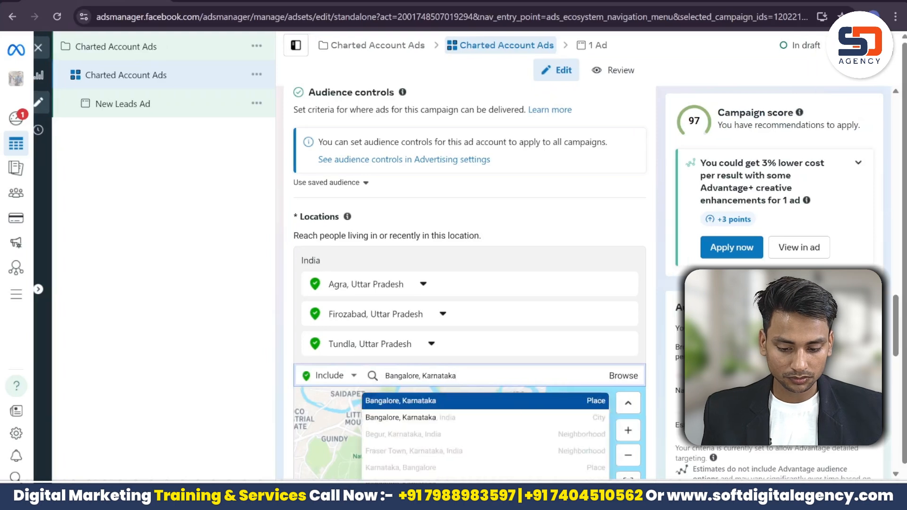
pyautogui.click(514, 419)
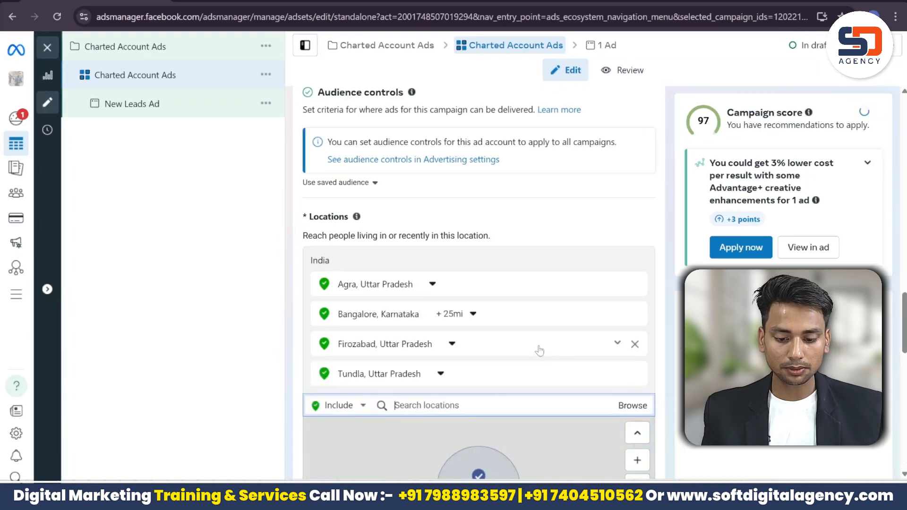
pyautogui.click(471, 315)
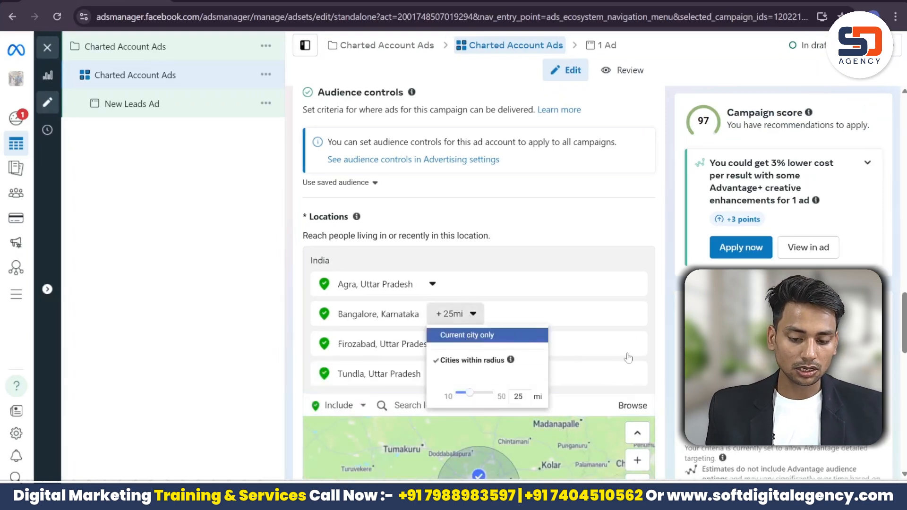
pyautogui.click(471, 337)
# Step: Add Shikohabad, Uttar Pradesh as a location limited to the current city only
pyautogui.hotkey('alt', 'Tab')
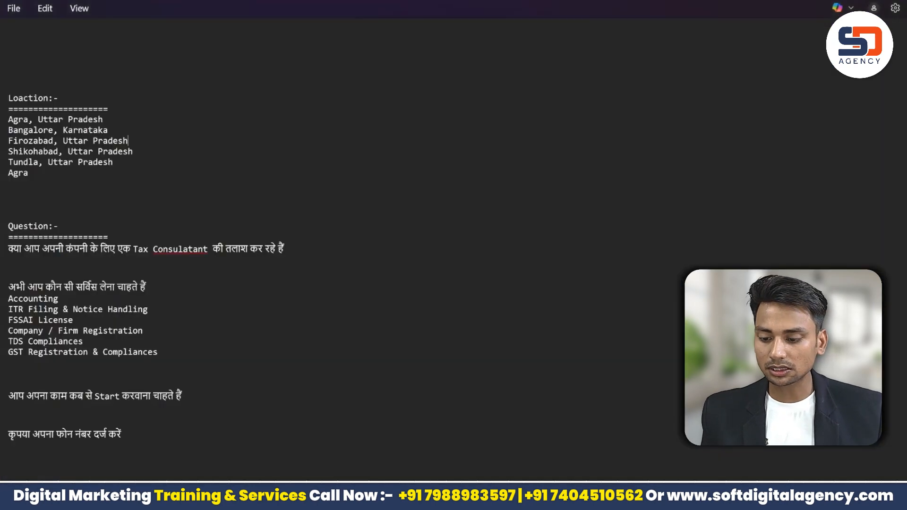
pyautogui.moveTo(134, 151); pyautogui.dragTo(7, 150)
pyautogui.hotkey('ctrl', 'c')
pyautogui.click(64, 98)
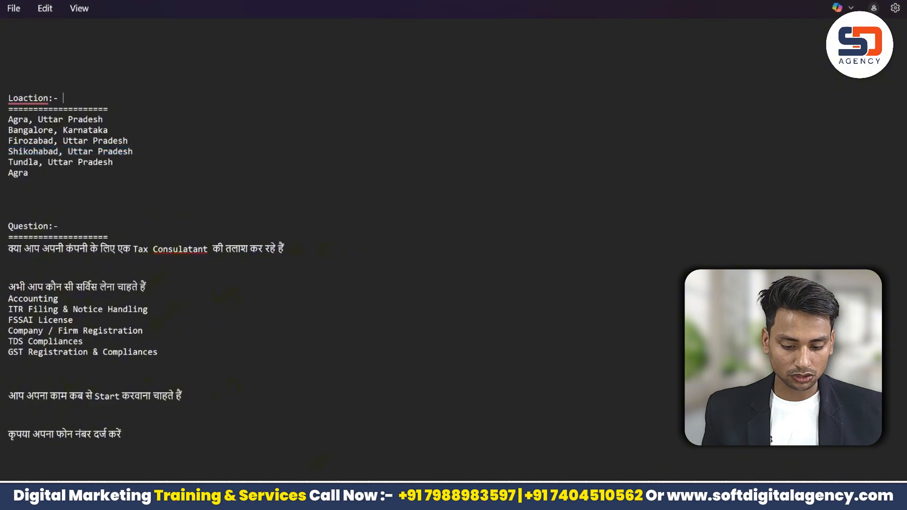
pyautogui.hotkey('alt', 'Tab')
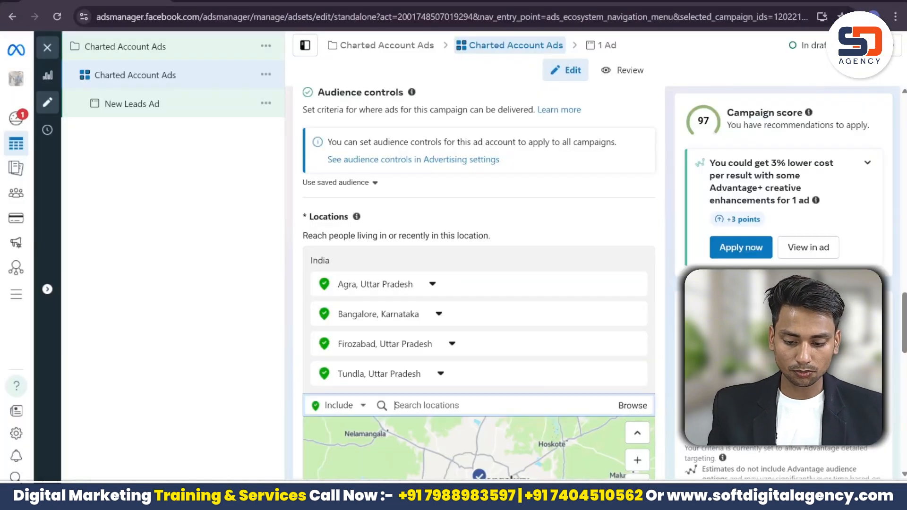
pyautogui.hotkey('ctrl', 'v')
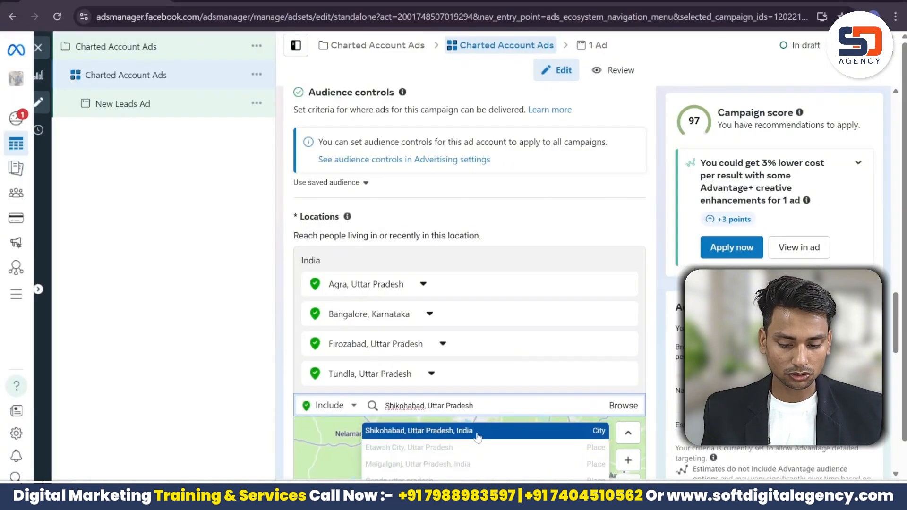
pyautogui.click(477, 437)
pyautogui.click(475, 374)
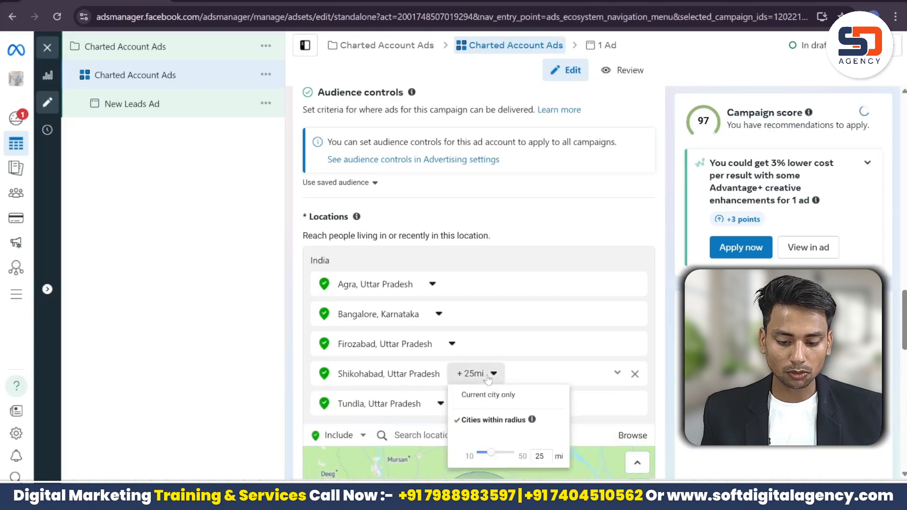
pyautogui.click(482, 395)
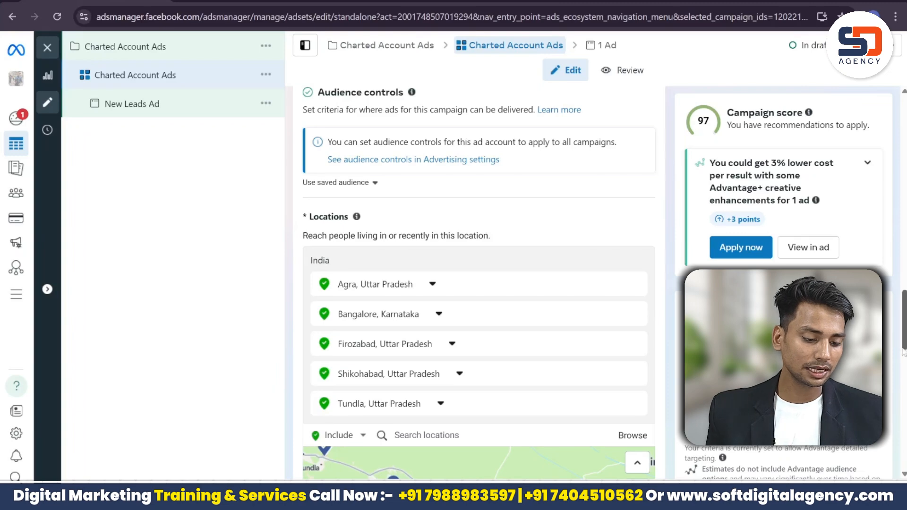
# Step: Check Tundla's radius setting and leave it unchanged
pyautogui.scroll(-5, 479, 284)
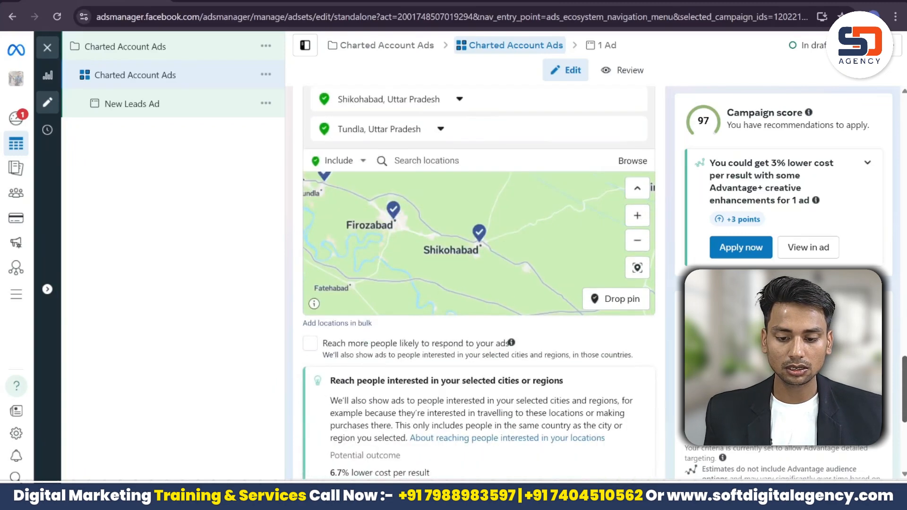
pyautogui.click(440, 190)
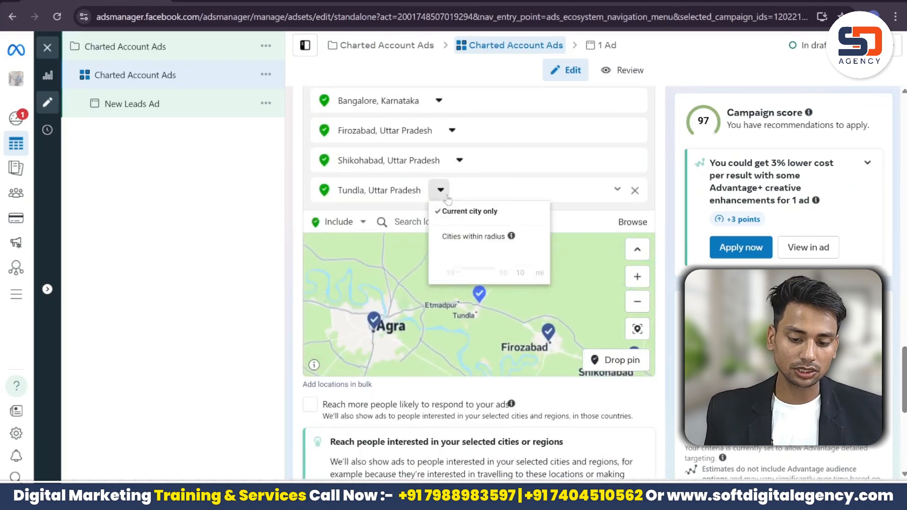
pyautogui.click(434, 323)
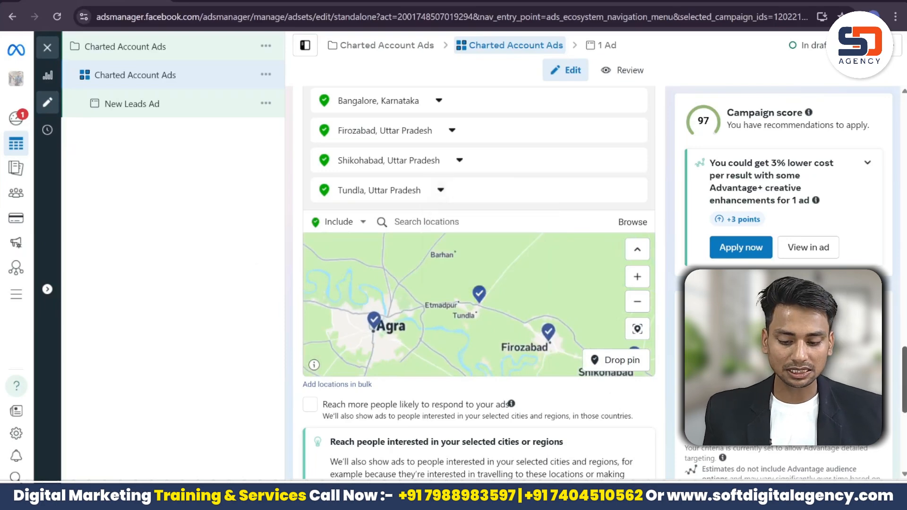
# Step: Switch to original audience options instead of Advantage+ and scroll to the Age section
pyautogui.scroll(-4, 479, 284)
pyautogui.scroll(11, 479, 284)
pyautogui.scroll(-11, 479, 283)
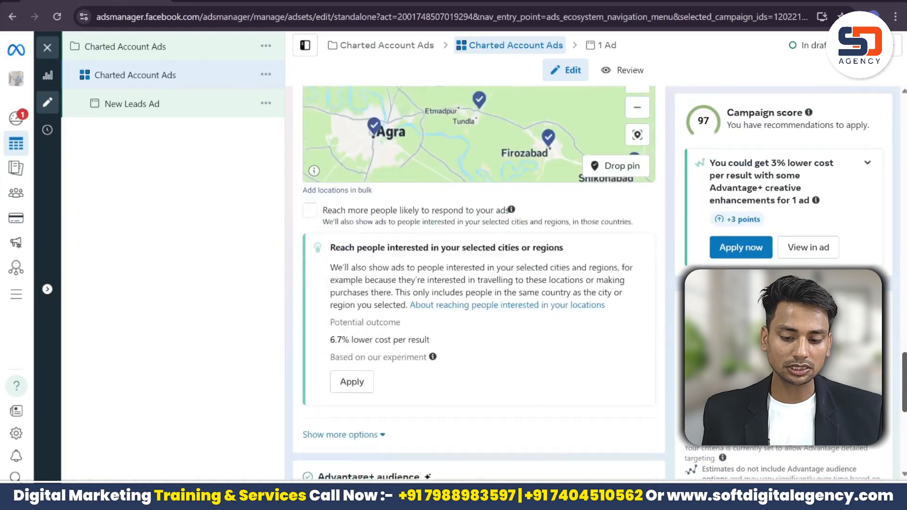
pyautogui.scroll(-6, 768, 442)
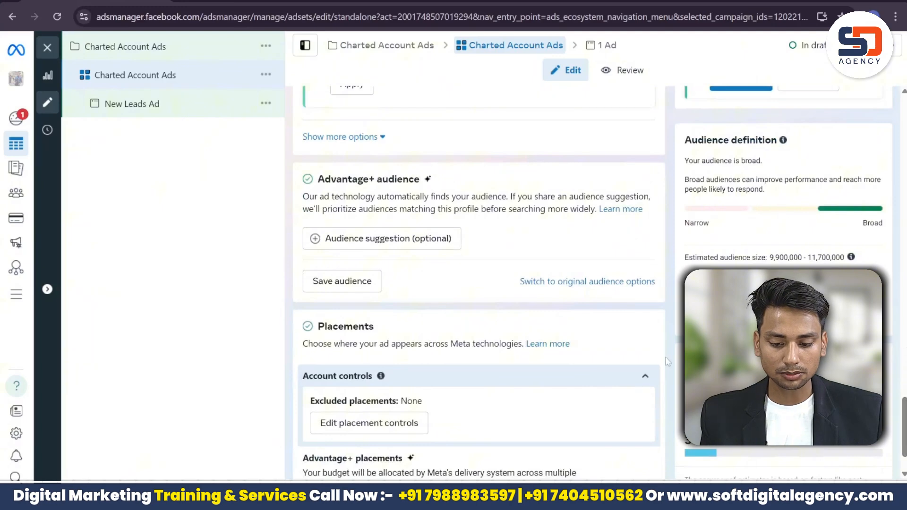
pyautogui.click(575, 285)
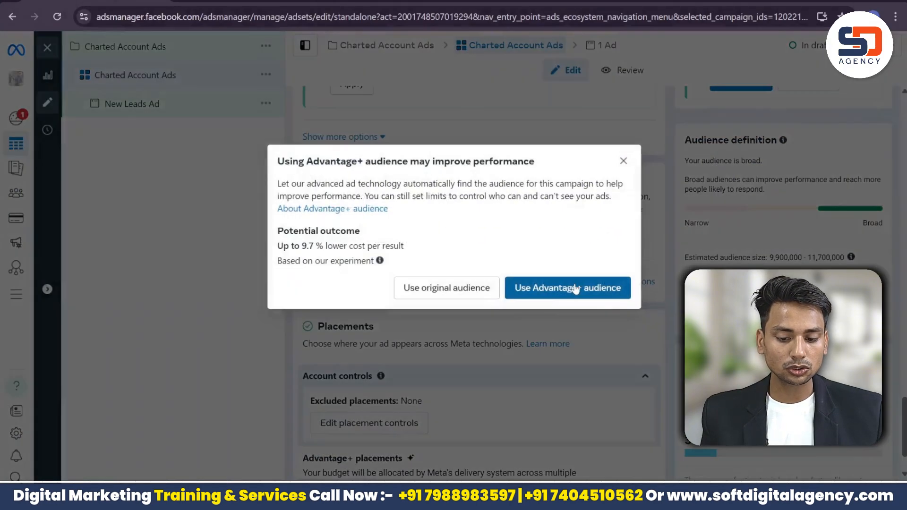
pyautogui.click(481, 287)
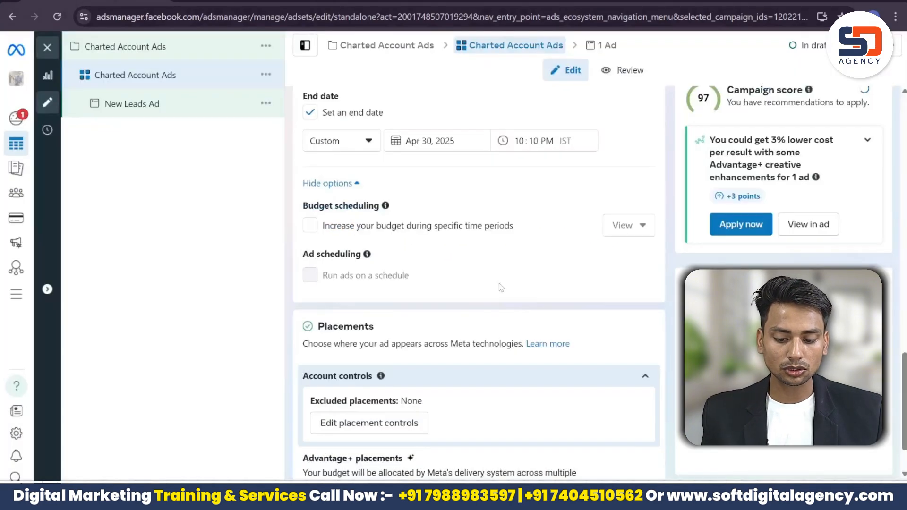
pyautogui.scroll(-15, 477, 284)
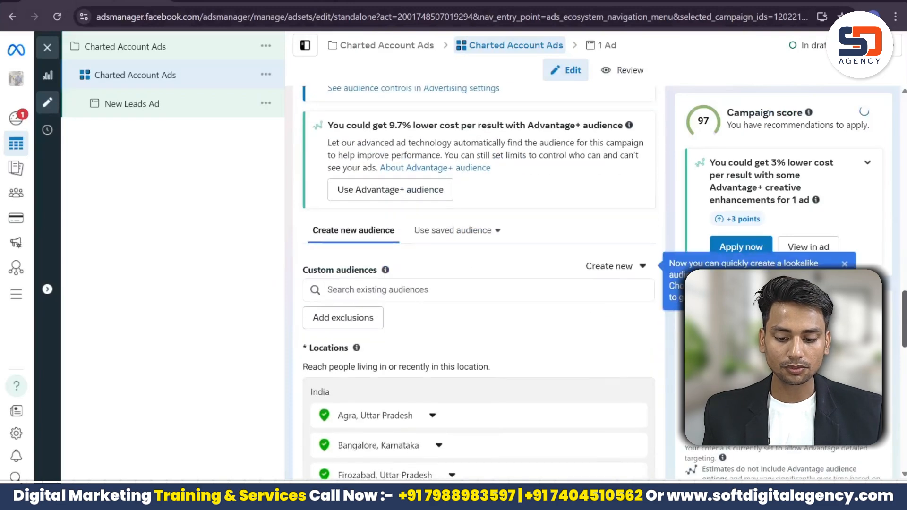
pyautogui.scroll(-3, 556, 270)
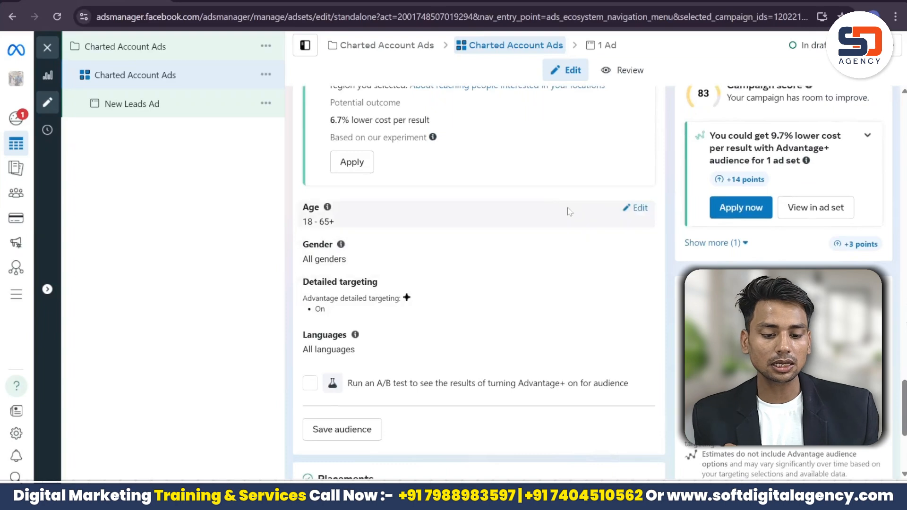
# Step: Change the audience age range to minimum 29 and maximum 50
pyautogui.click(629, 217)
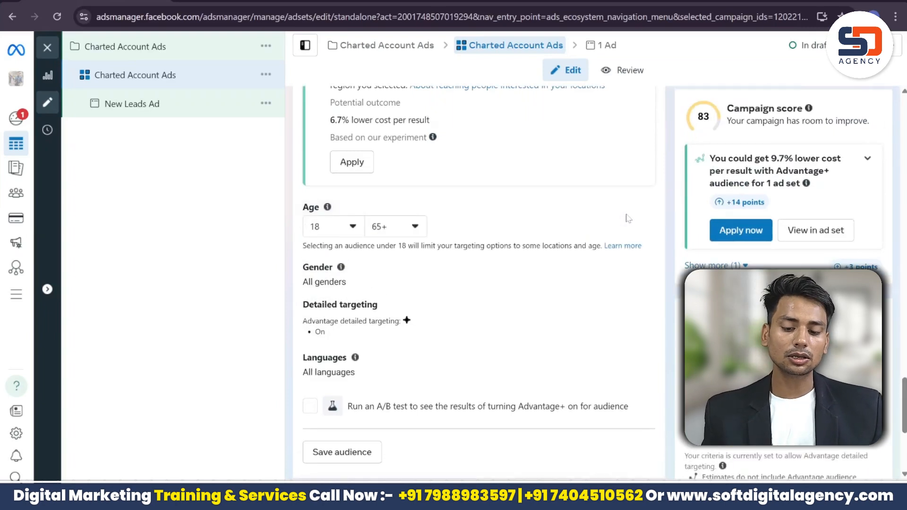
pyautogui.click(334, 226)
pyautogui.press('Down')
pyautogui.press('Down')
pyautogui.press('Down')
pyautogui.press('Down')
pyautogui.press('Down')
pyautogui.press('Down')
pyautogui.press('Down')
pyautogui.press('Down')
pyautogui.press('Down')
pyautogui.press('Down')
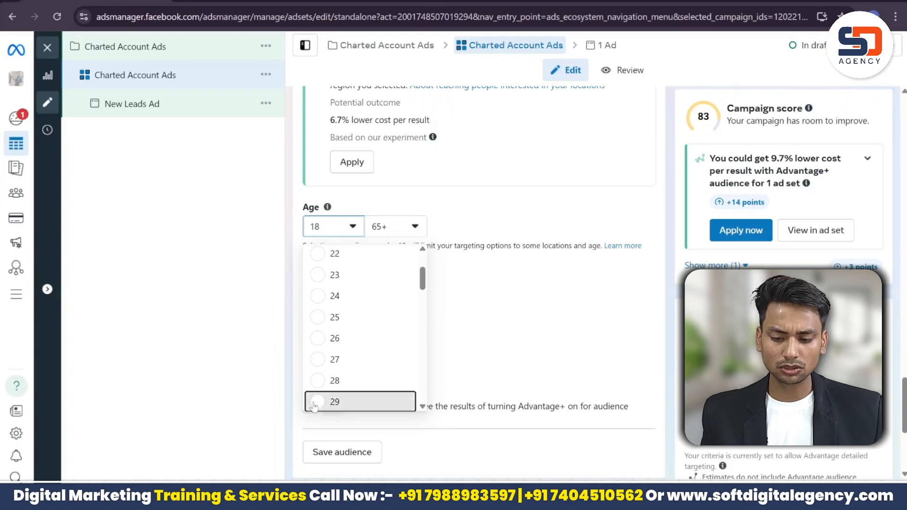
pyautogui.press('Return')
pyautogui.click(388, 226)
pyautogui.press('Up')
pyautogui.press('Up')
pyautogui.press('Up')
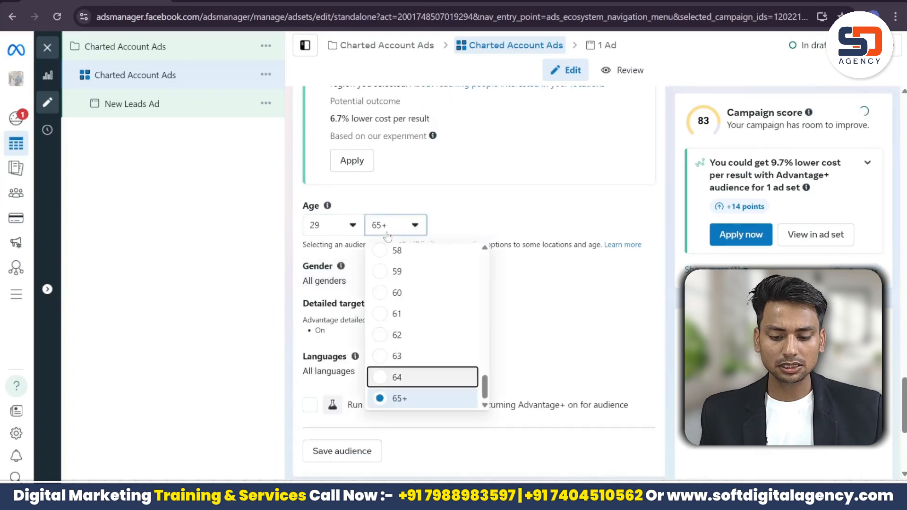
pyautogui.moveTo(484, 382); pyautogui.dragTo(485, 336)
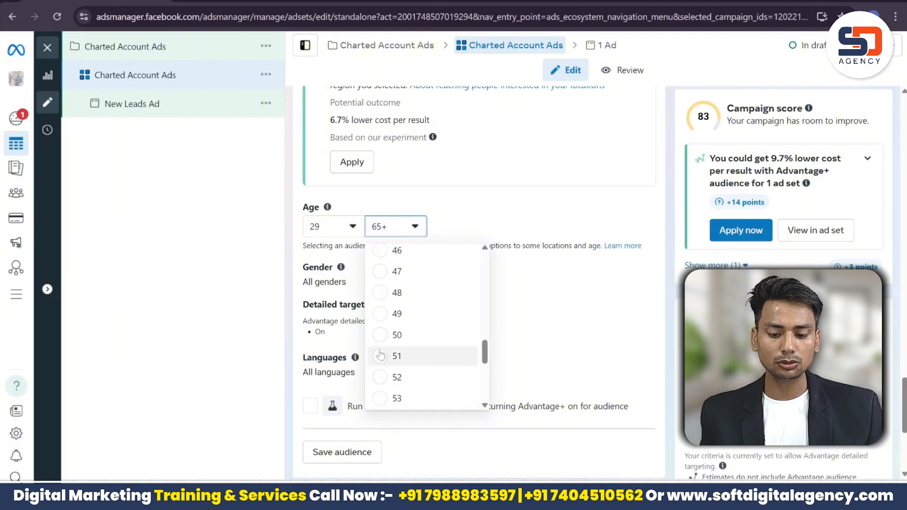
pyautogui.click(382, 335)
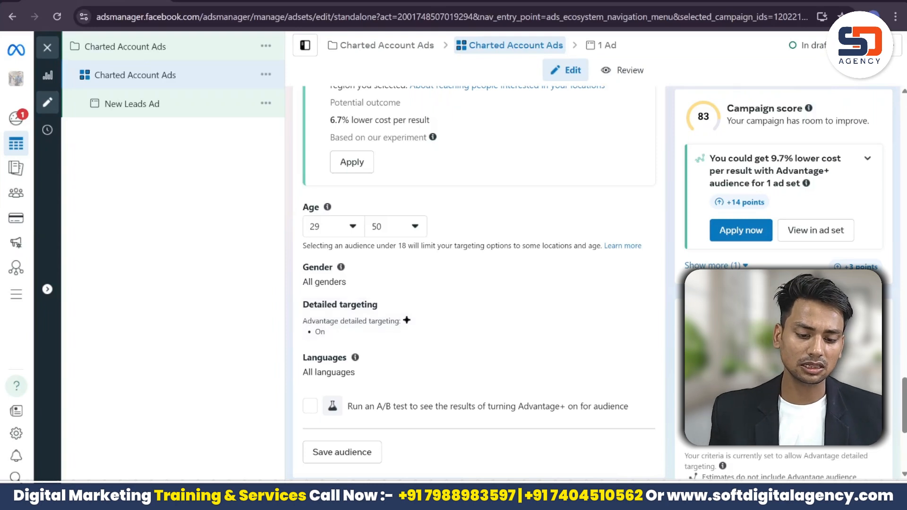
# Step: Search 'CEO' and add MD/CEO, Owner/Manager/CEO, and Founder and Managing Director job titles
pyautogui.click(641, 309)
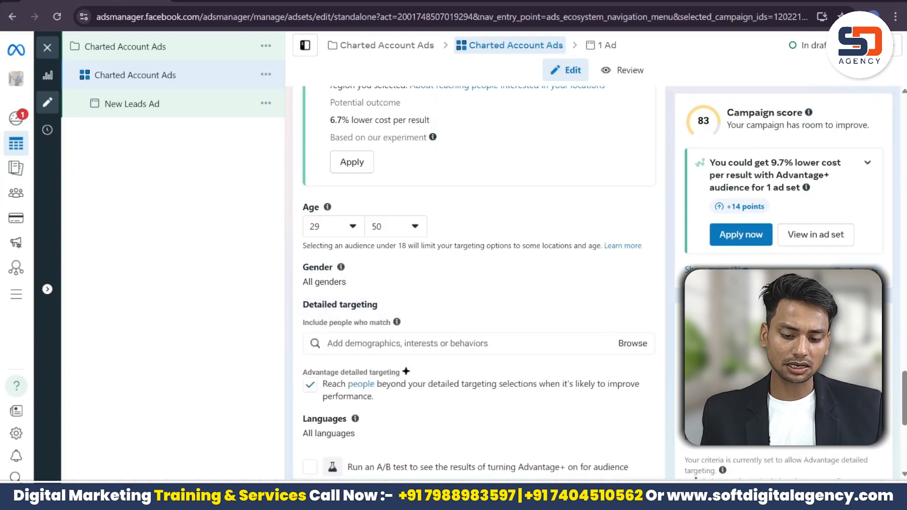
pyautogui.click(516, 350)
pyautogui.write('CEO')
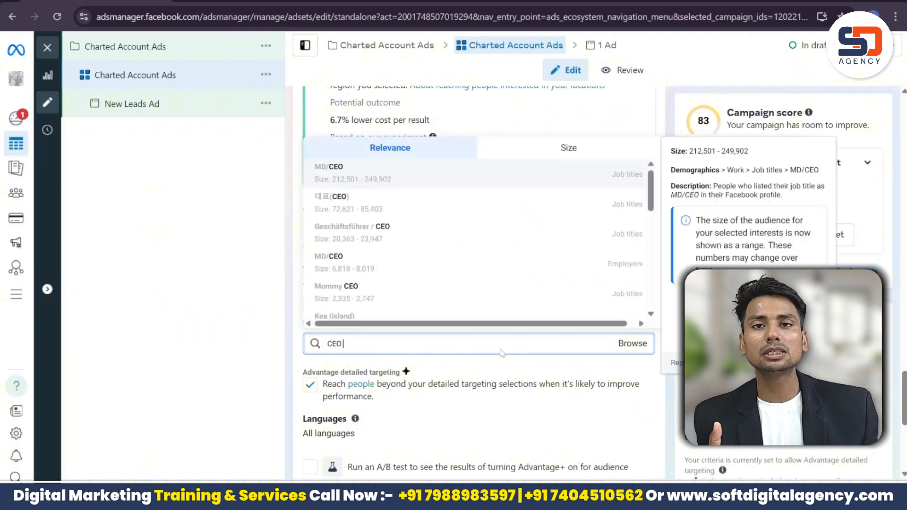
pyautogui.click(503, 176)
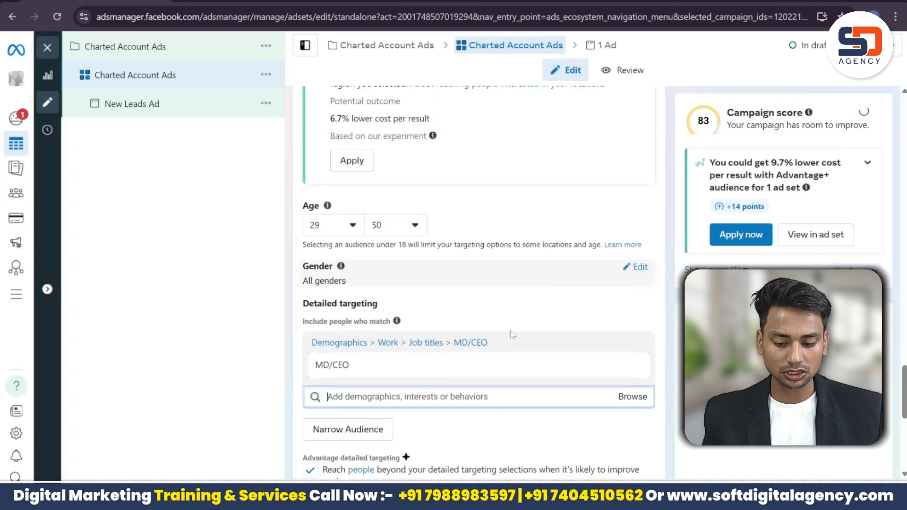
pyautogui.click(473, 460)
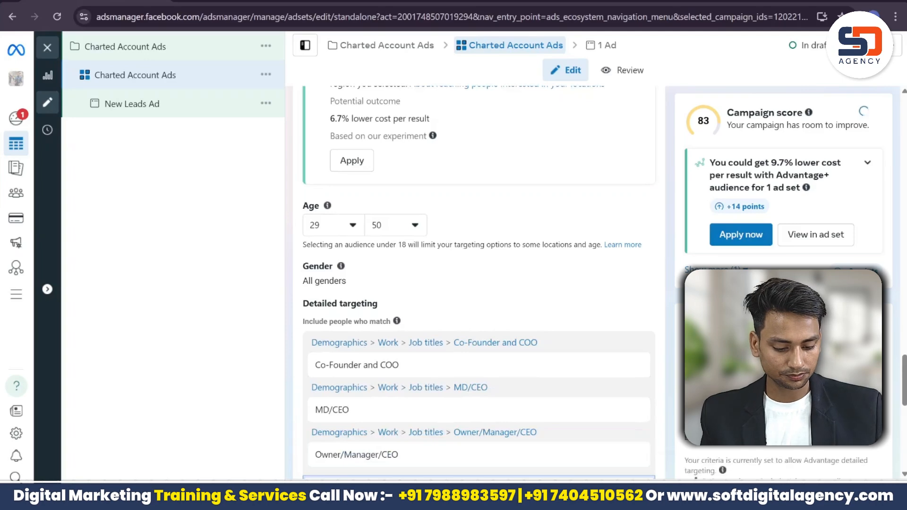
pyautogui.hotkey('ctrl', '-')
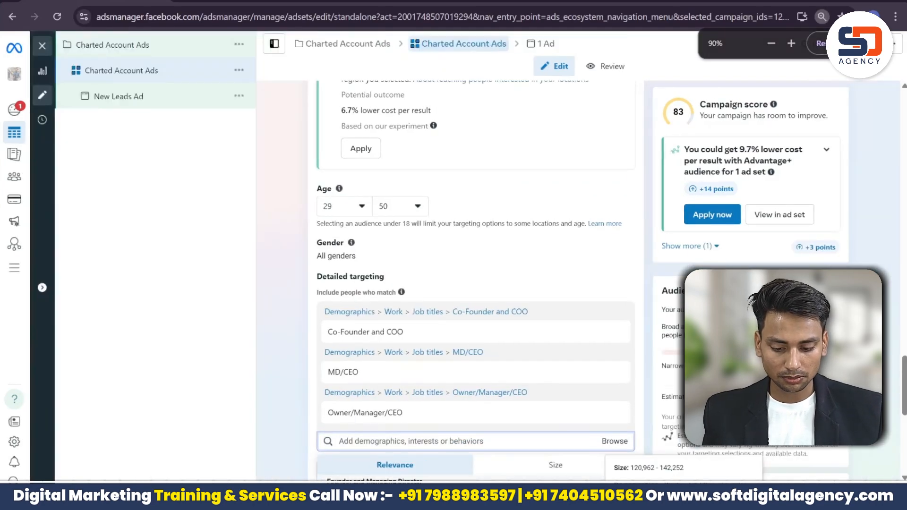
pyautogui.click(375, 482)
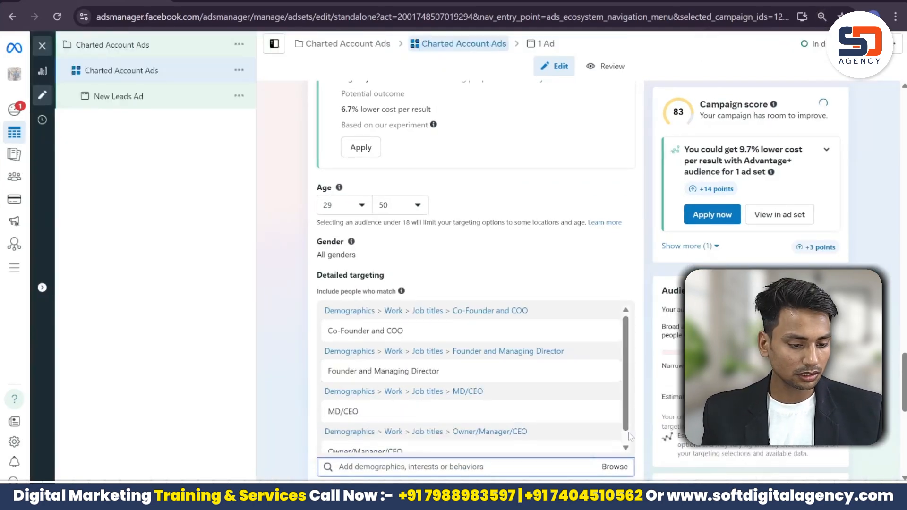
# Step: Add Chairman & Managing Director, Owner and Founder, Owner/Managing Director, Owner and Co Owner
pyautogui.moveTo(906, 389); pyautogui.dragTo(906, 417)
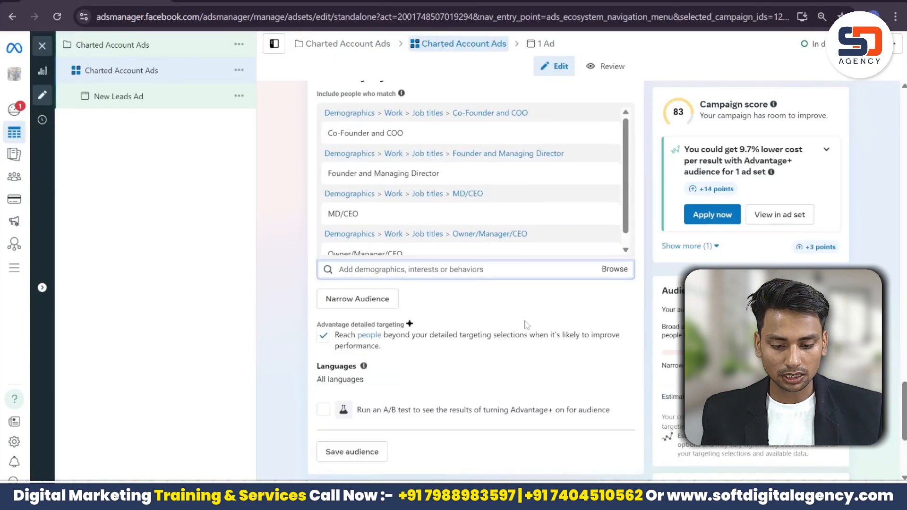
pyautogui.click(534, 269)
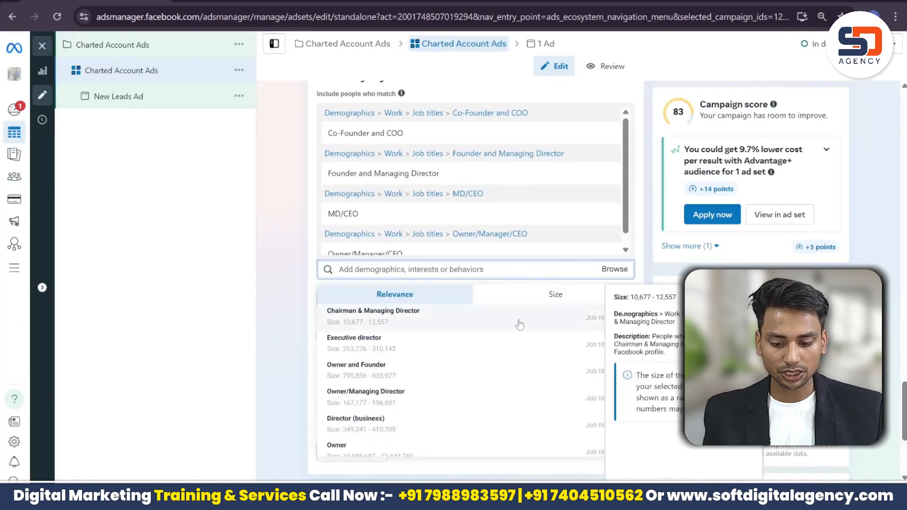
pyautogui.click(473, 312)
pyautogui.click(477, 345)
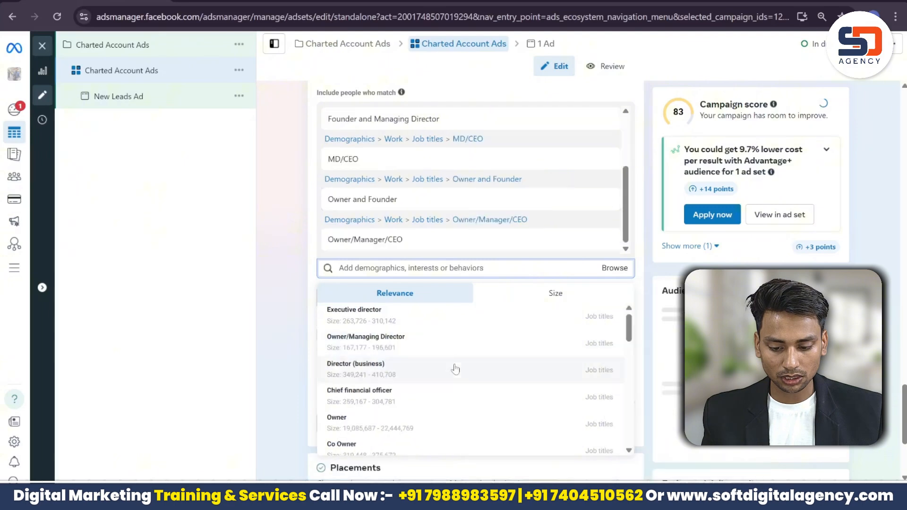
pyautogui.click(460, 366)
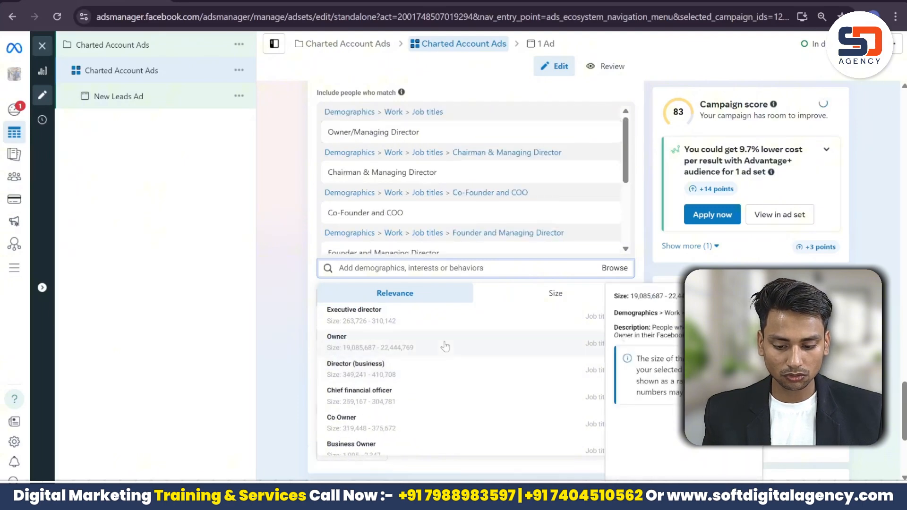
pyautogui.click(445, 347)
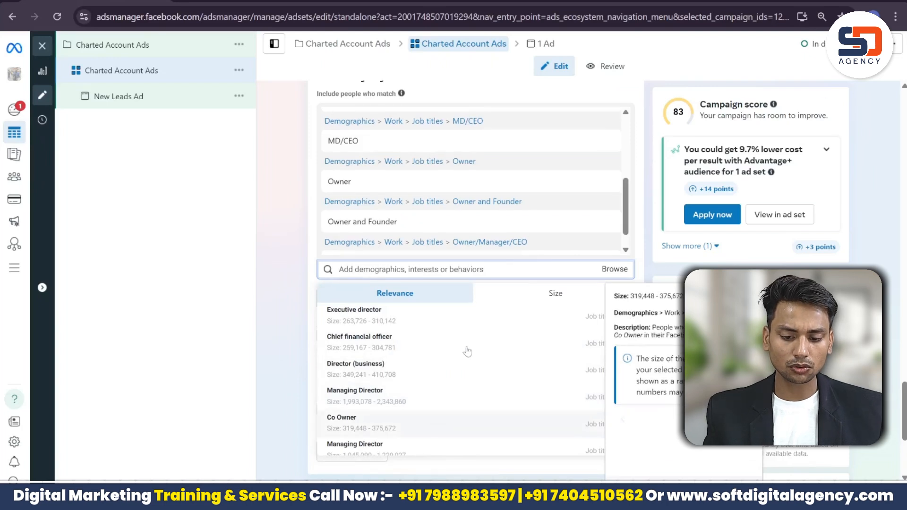
pyautogui.click(435, 420)
# Step: Search 'Business' and add New Active Business (< 6 months) to detailed targeting
pyautogui.write('Business')
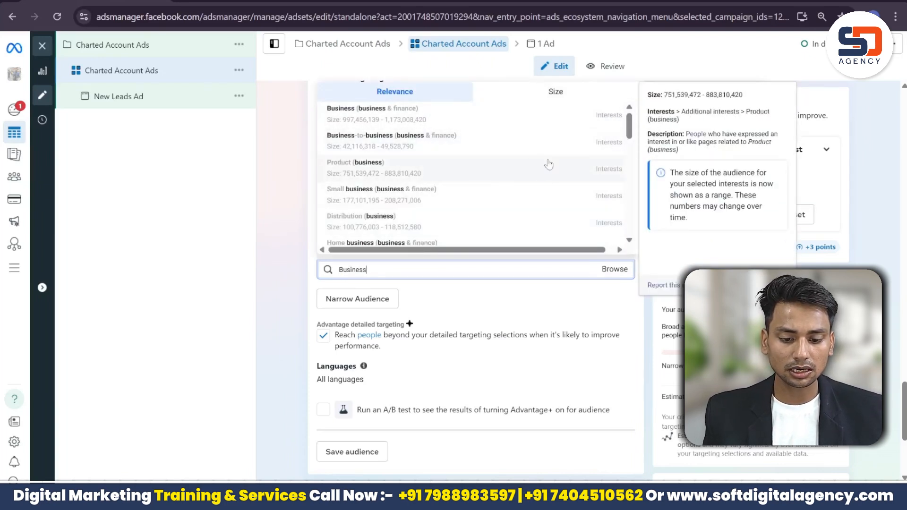
pyautogui.scroll(-1, 482, 227)
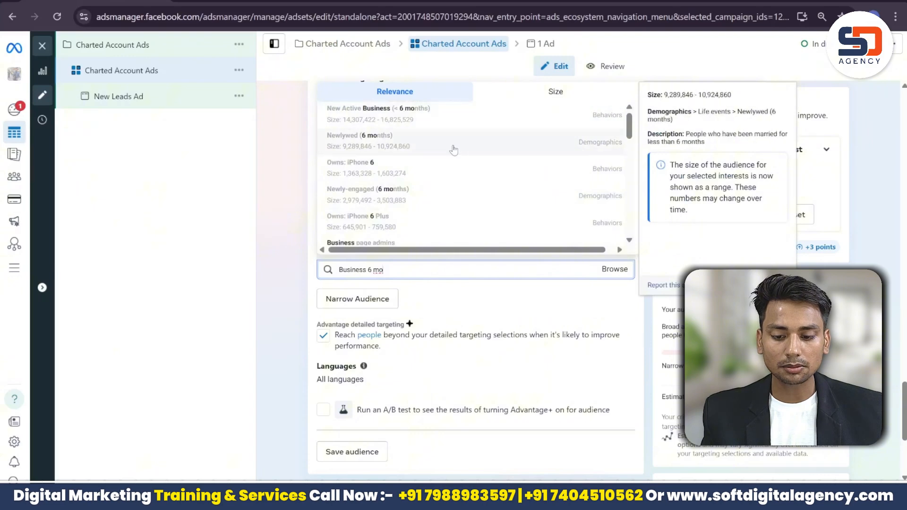
pyautogui.click(466, 125)
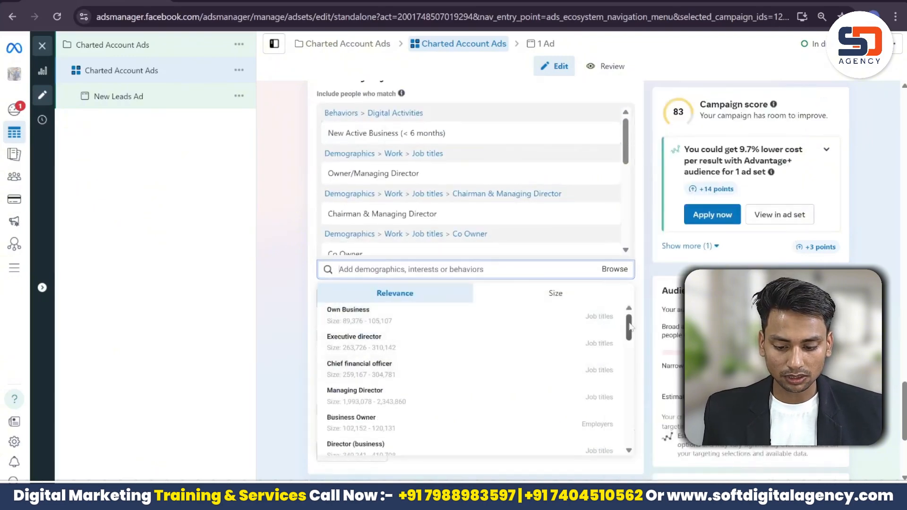
pyautogui.moveTo(630, 327); pyautogui.dragTo(629, 458)
pyautogui.scroll(10, 629, 454)
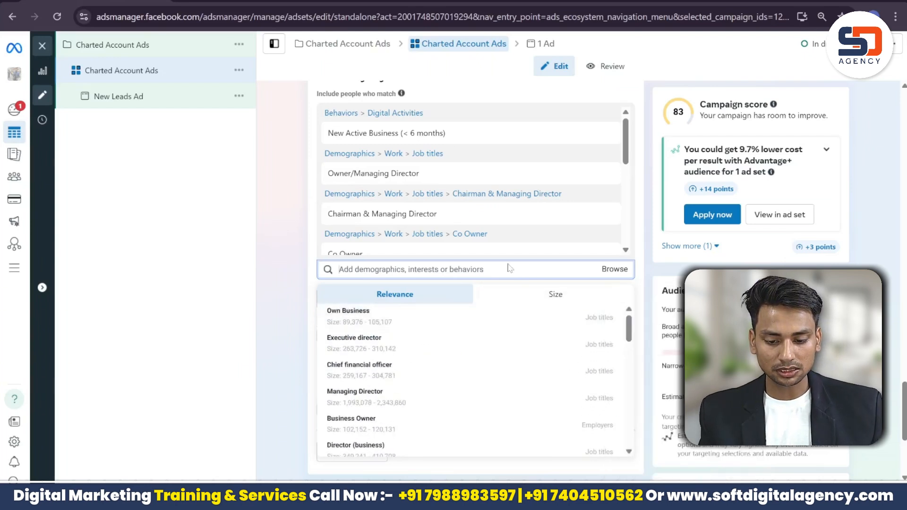
# Step: Search 'new' and add New Active Business (< 12 months) to detailed targeting
pyautogui.write('business')
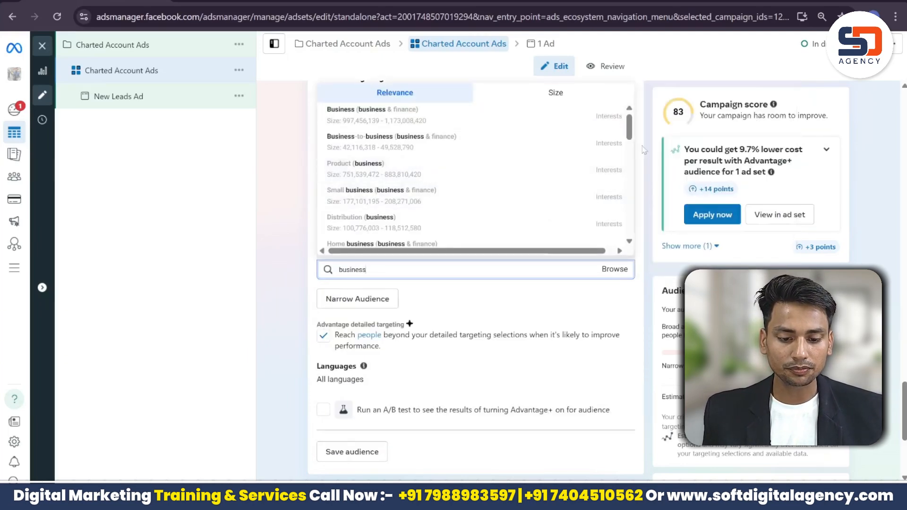
pyautogui.moveTo(630, 137)
pyautogui.mouseDown()
pyautogui.moveTo(639, 241)
pyautogui.moveTo(630, 128)
pyautogui.mouseUp()
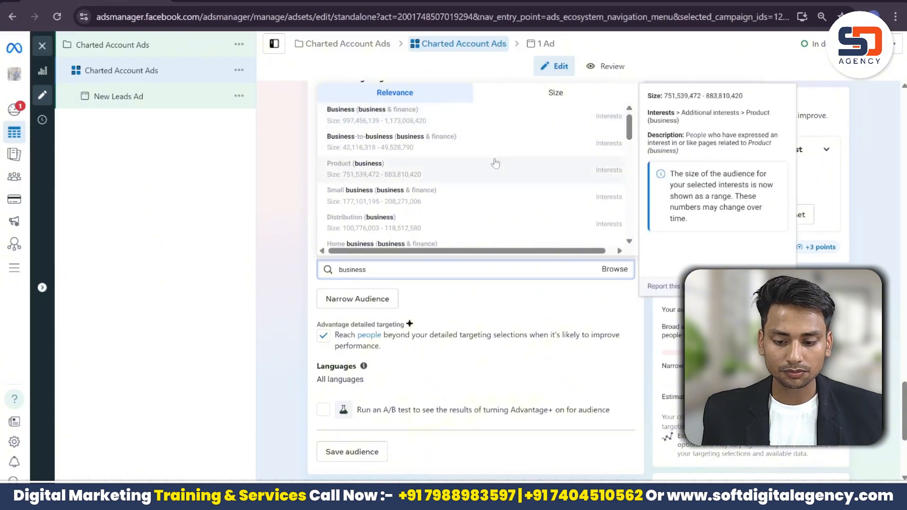
pyautogui.press('BackSpace')
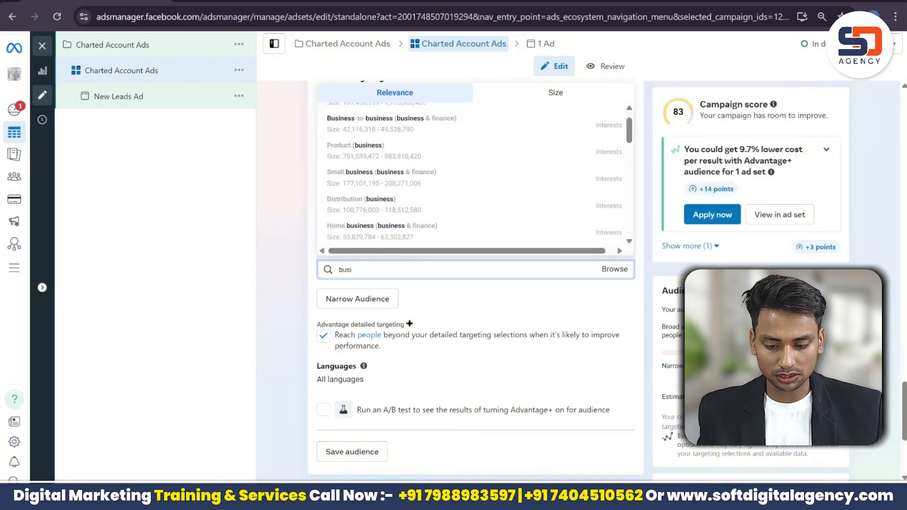
pyautogui.press('BackSpace')
pyautogui.press('BackSpace')
pyautogui.press('BackSpace')
pyautogui.press('BackSpace')
pyautogui.write('new')
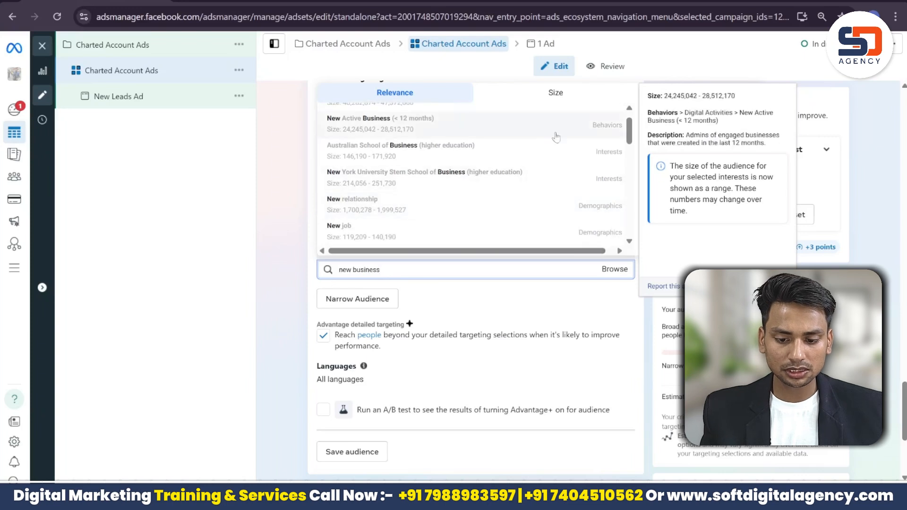
pyautogui.scroll(1, 631, 128)
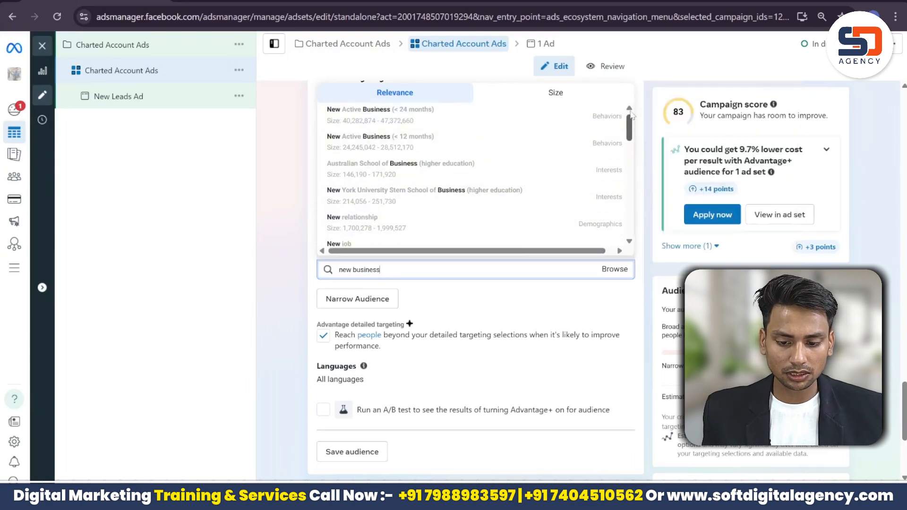
pyautogui.moveTo(591, 144)
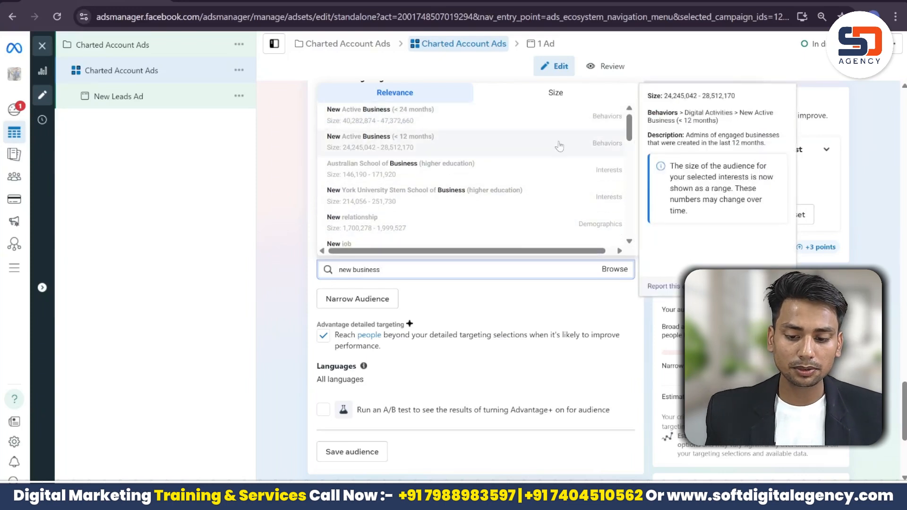
pyautogui.click(560, 147)
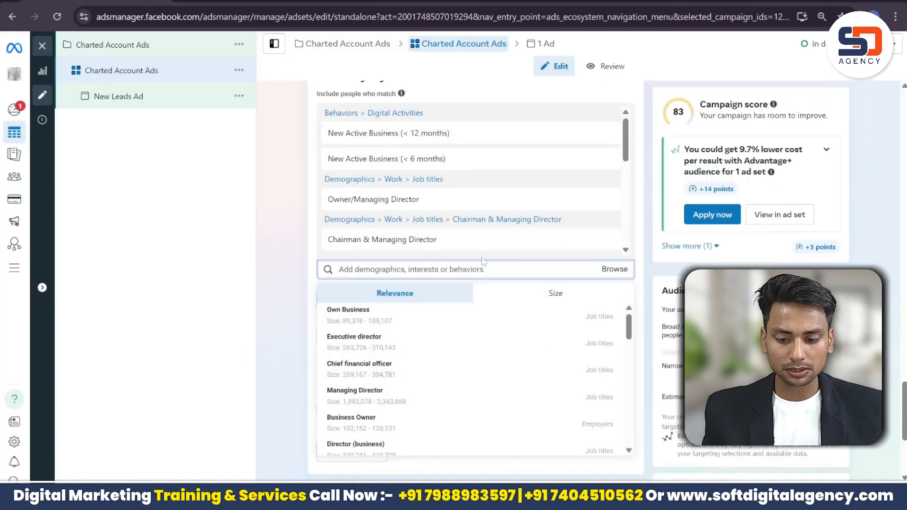
# Step: Add New Active Business (< 24 months) to detailed targeting
pyautogui.write('new active')
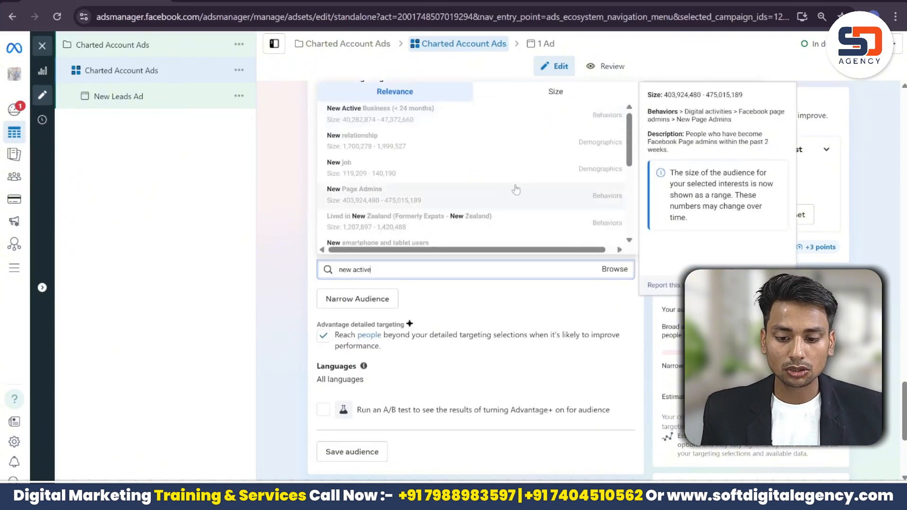
pyautogui.click(504, 124)
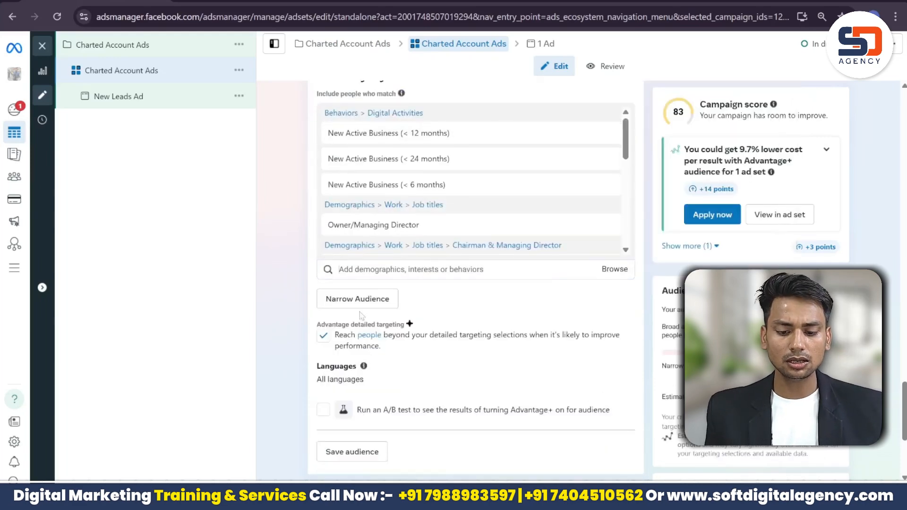
pyautogui.click(529, 269)
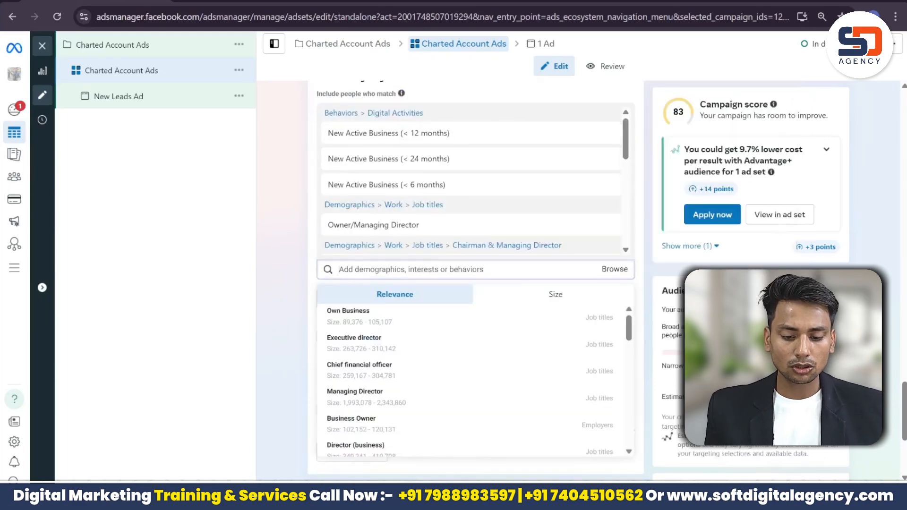
# Step: Include the Own Business, Managing Director and Owner and CEO job titles from suggestions
pyautogui.click(570, 323)
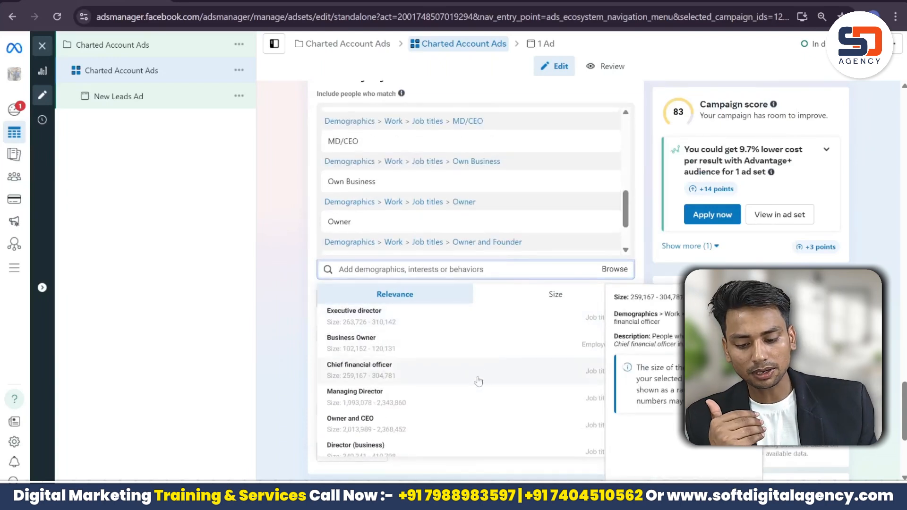
pyautogui.click(480, 393)
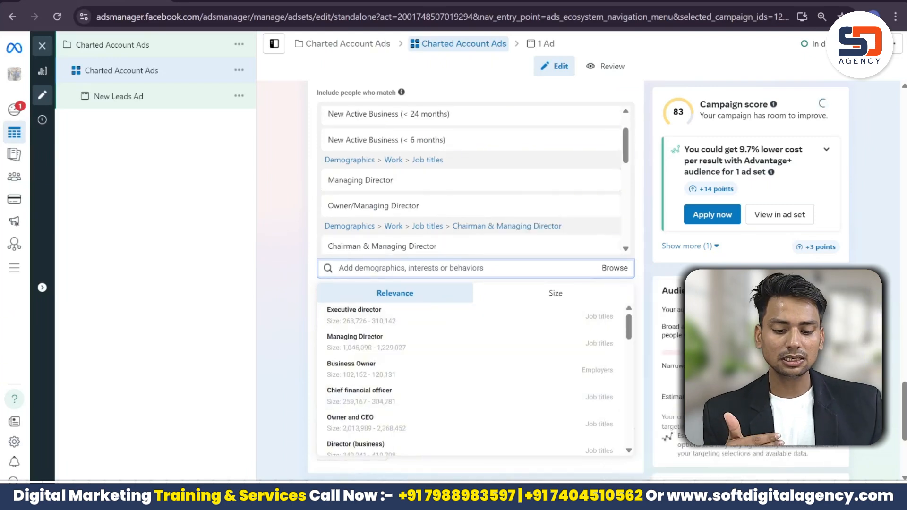
pyautogui.click(530, 425)
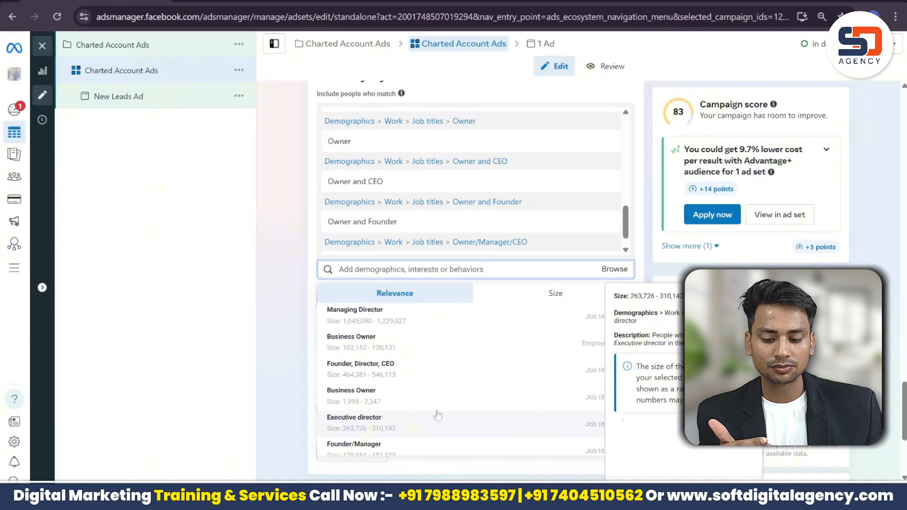
pyautogui.moveTo(402, 348)
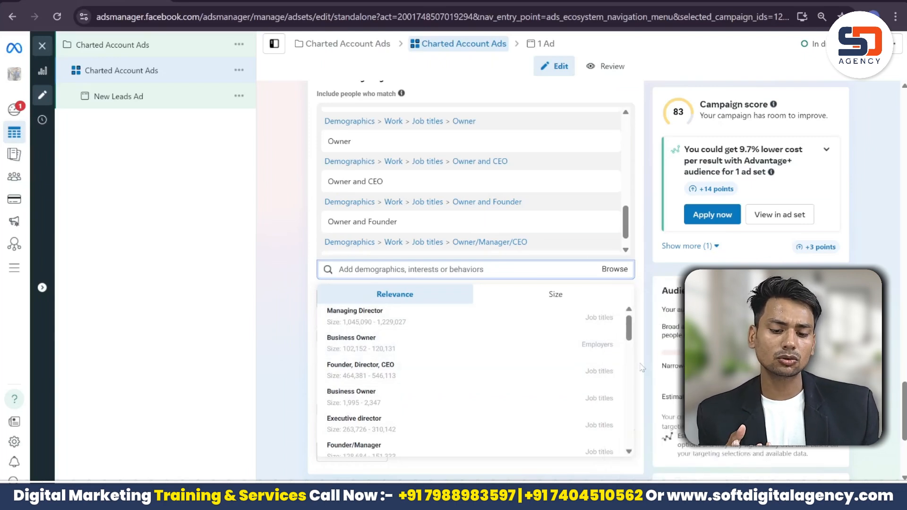
# Step: Search 'school principal', then clear it and add the Teacher job title instead
pyautogui.write('c')
pyautogui.press('BackSpace')
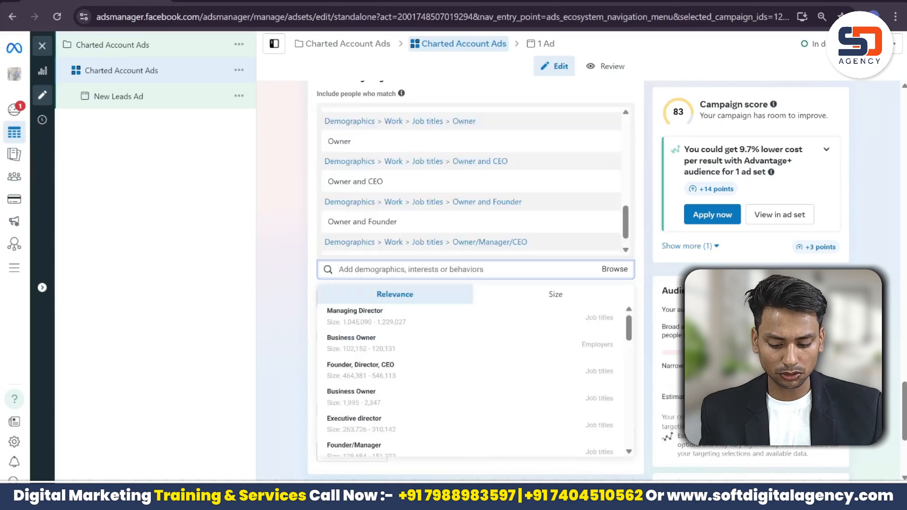
pyautogui.write('sc')
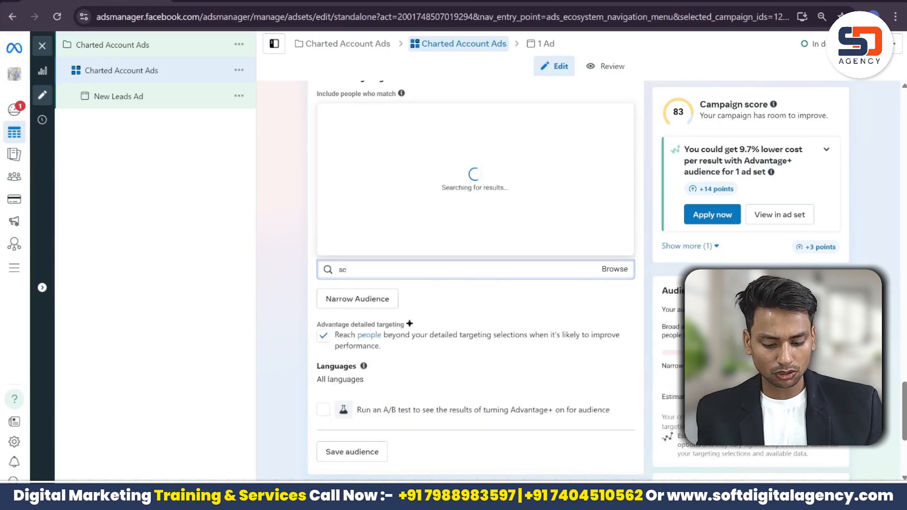
pyautogui.write('hool')
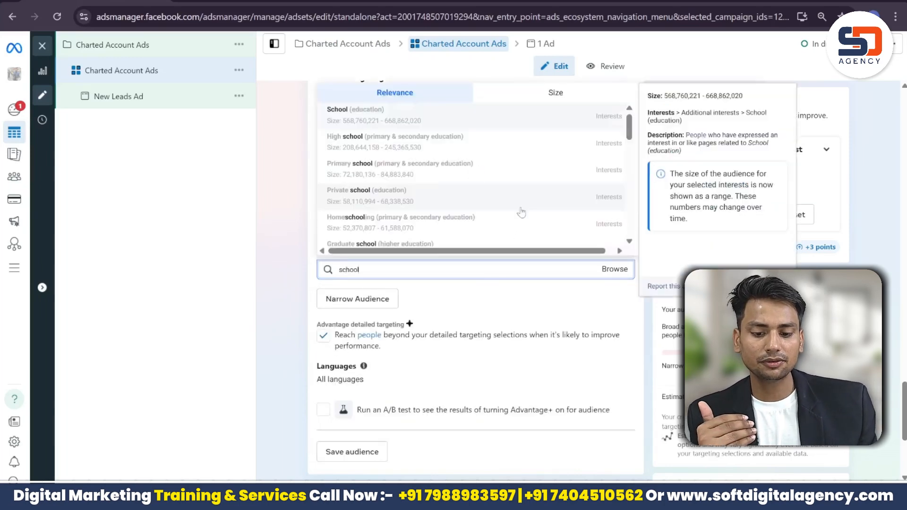
pyautogui.scroll(-1, 552, 219)
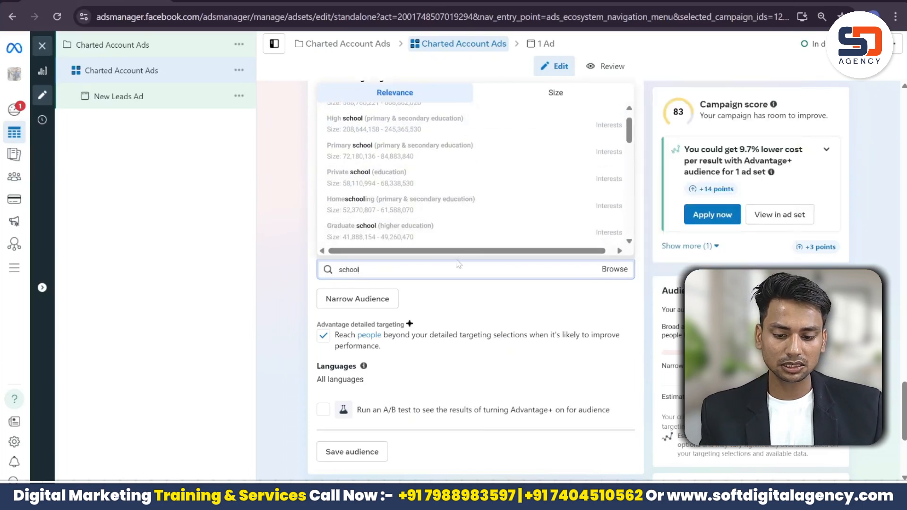
pyautogui.write('princ')
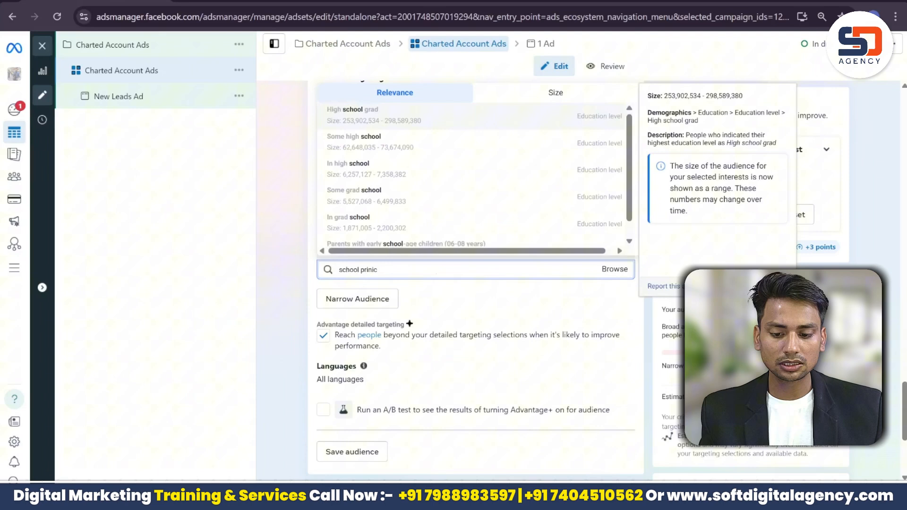
pyautogui.scroll(-1, 596, 137)
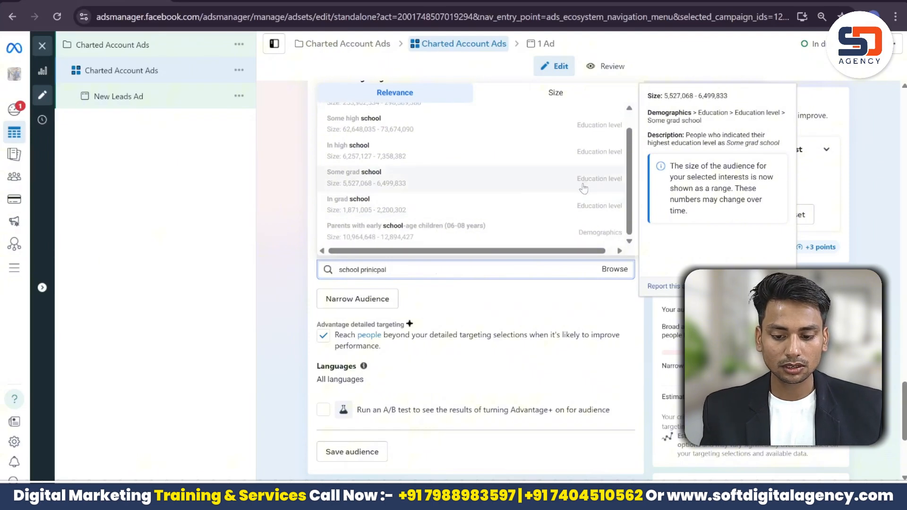
pyautogui.moveTo(633, 135); pyautogui.dragTo(625, 235)
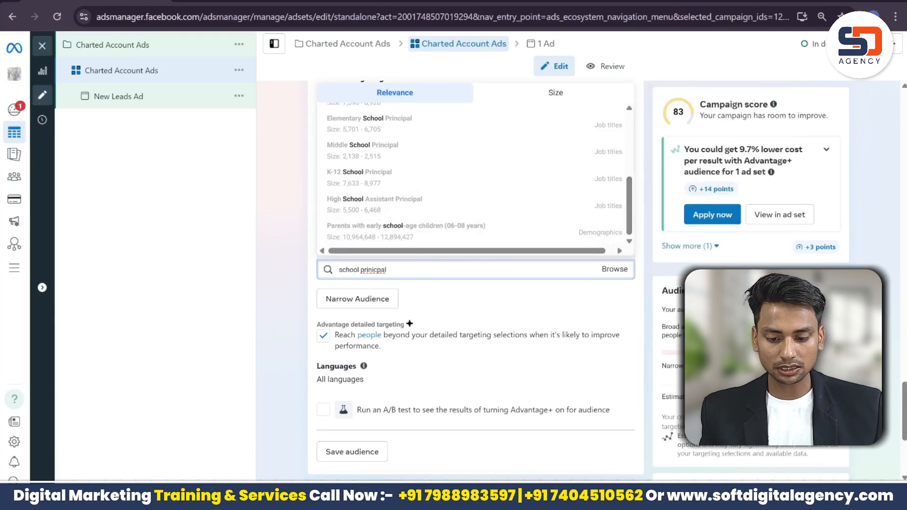
pyautogui.hotkey('ctrl', 'a')
pyautogui.press('BackSpace')
pyautogui.write('Teacher')
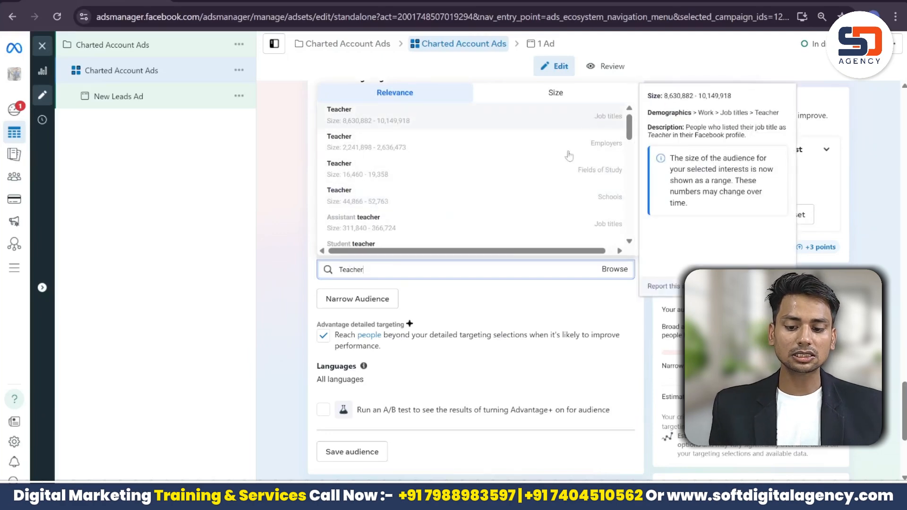
pyautogui.click(594, 117)
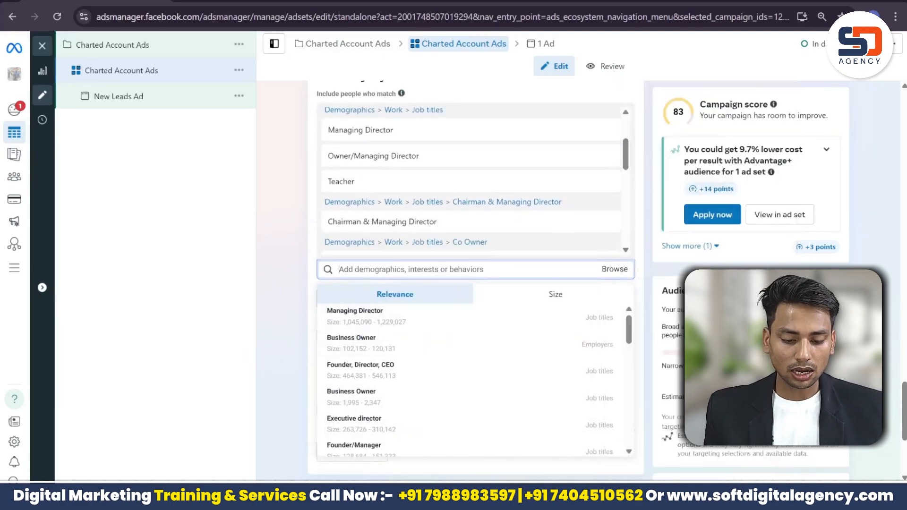
# Step: Try a 'Trans' search, clear it, and dismiss the targeting suggestions list
pyautogui.moveTo(634, 333); pyautogui.dragTo(635, 438)
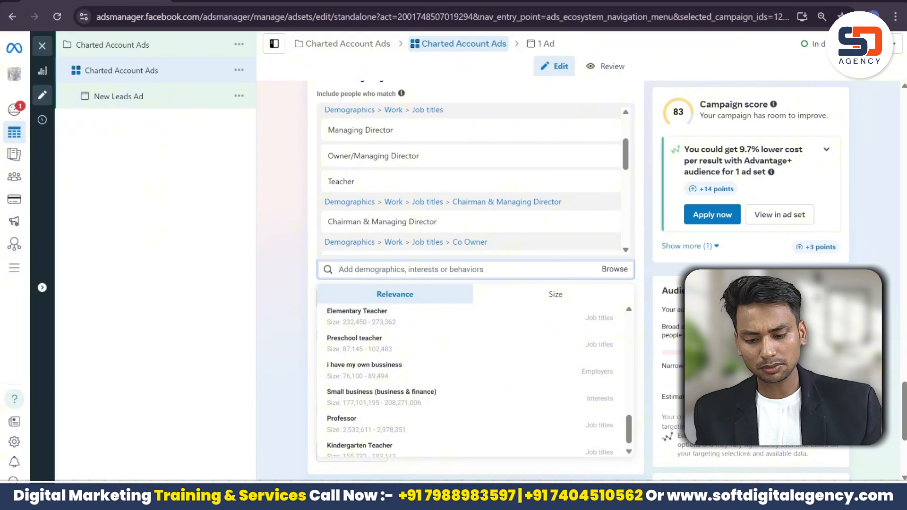
pyautogui.write('Trans')
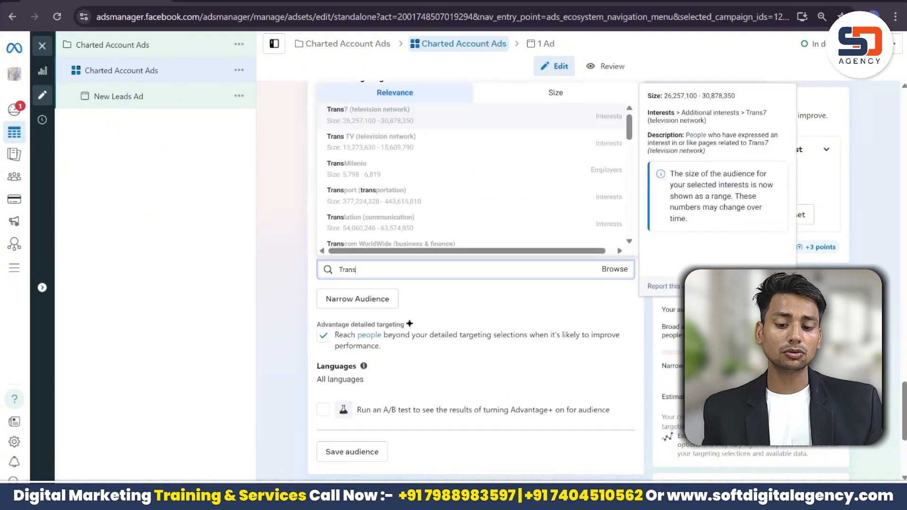
pyautogui.press('BackSpace')
pyautogui.press('BackSpace')
pyautogui.press('BackSpace')
pyautogui.press('BackSpace')
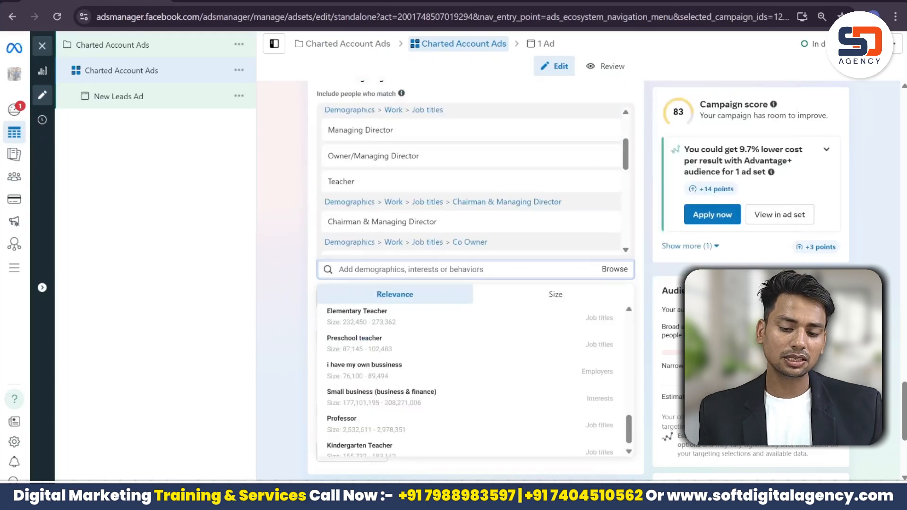
pyautogui.click(569, 176)
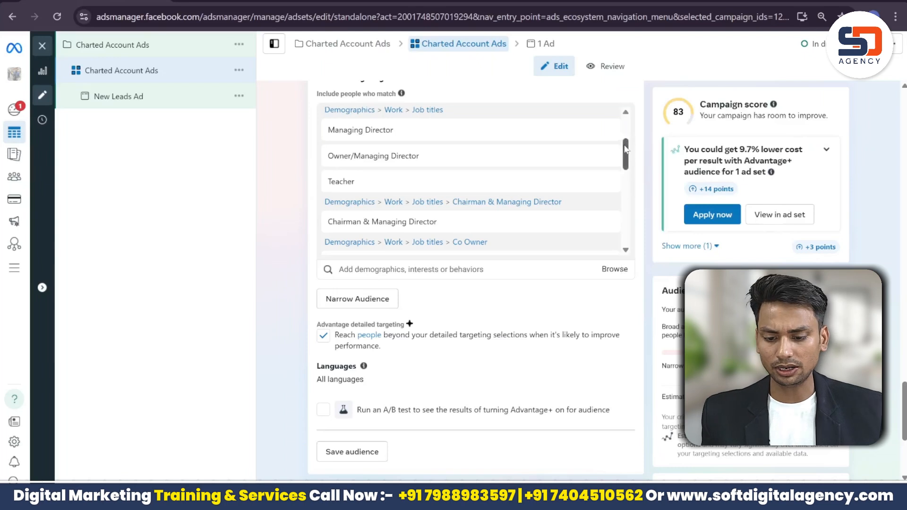
pyautogui.moveTo(627, 144); pyautogui.dragTo(631, 239)
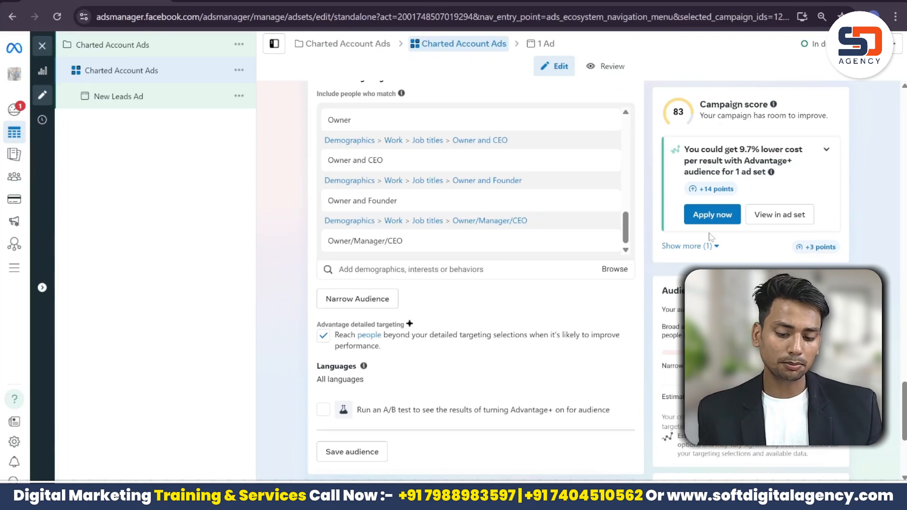
# Step: Switch to manual placements and exclude search results and in-stream video and reels placements
pyautogui.scroll(-4, 473, 279)
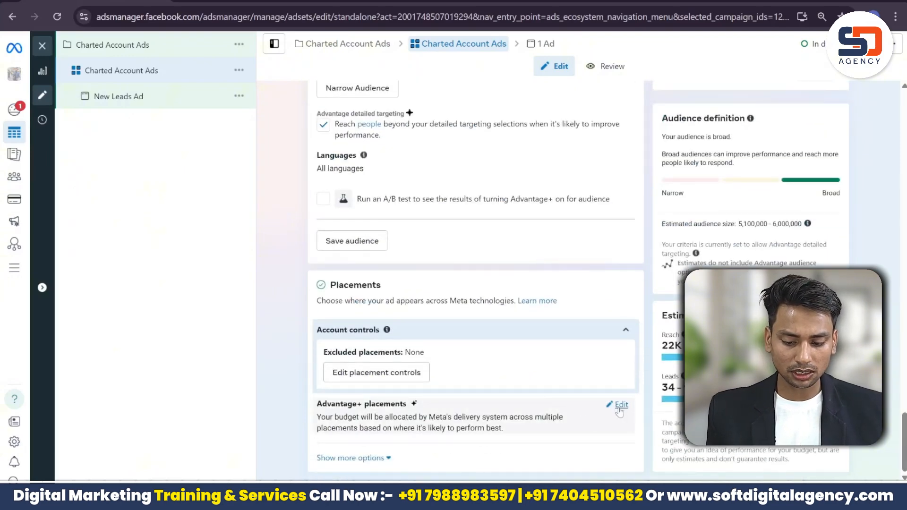
pyautogui.click(615, 405)
pyautogui.scroll(-1, 905, 438)
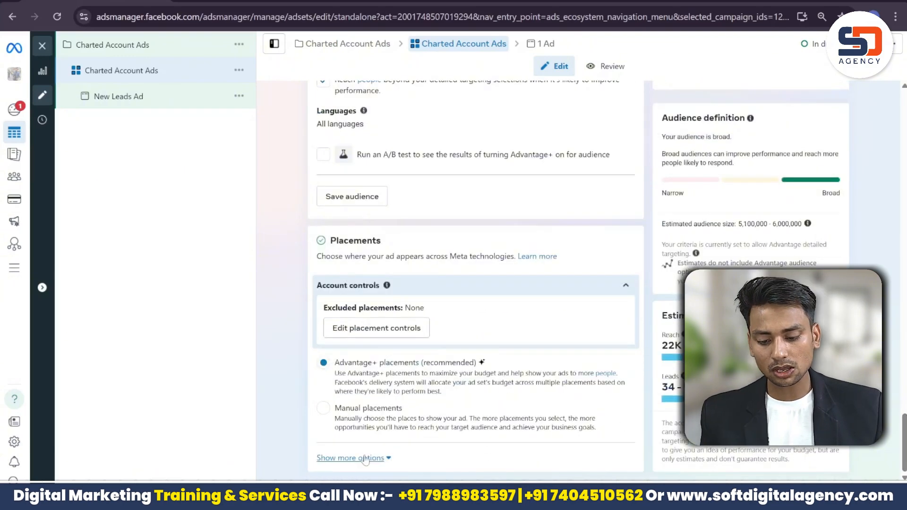
pyautogui.click(357, 421)
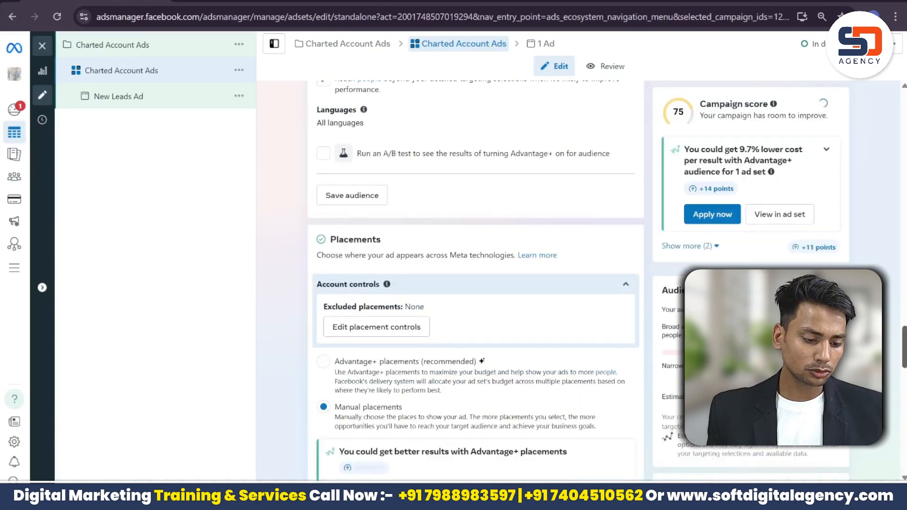
pyautogui.moveTo(905, 363); pyautogui.dragTo(905, 458)
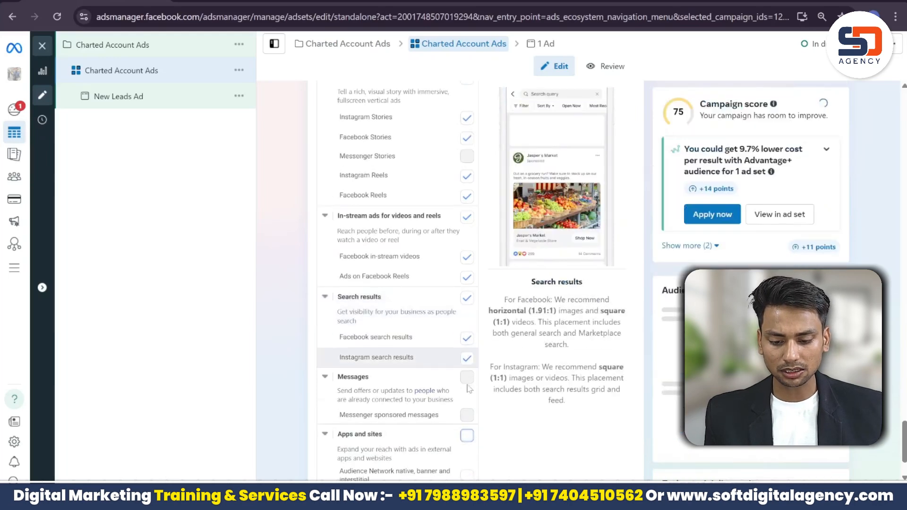
pyautogui.click(469, 301)
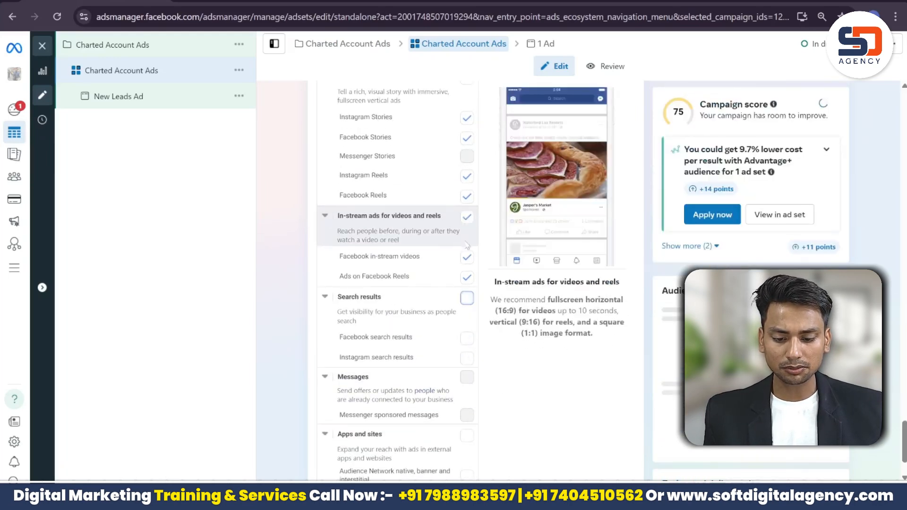
pyautogui.click(466, 218)
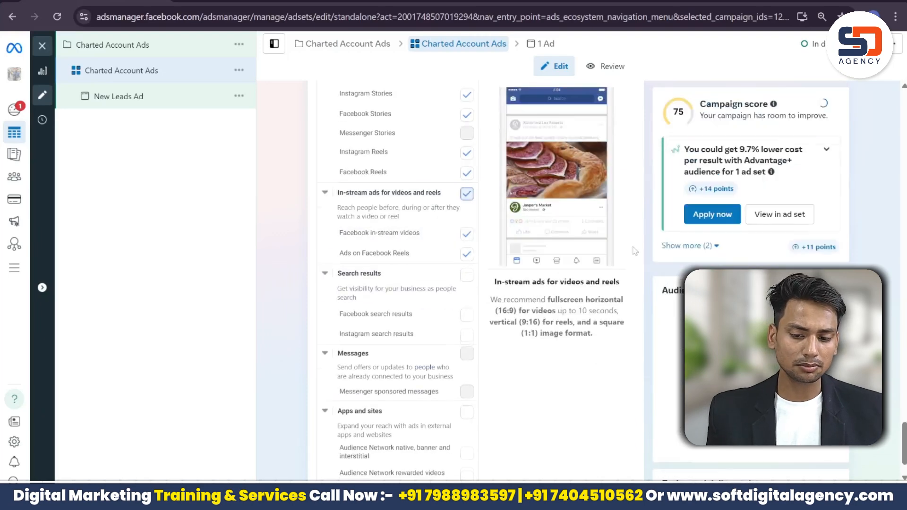
# Step: Turn off Instagram Explore home, Facebook video feeds and Facebook Marketplace, then proceed to the ad level
pyautogui.scroll(5, 397, 284)
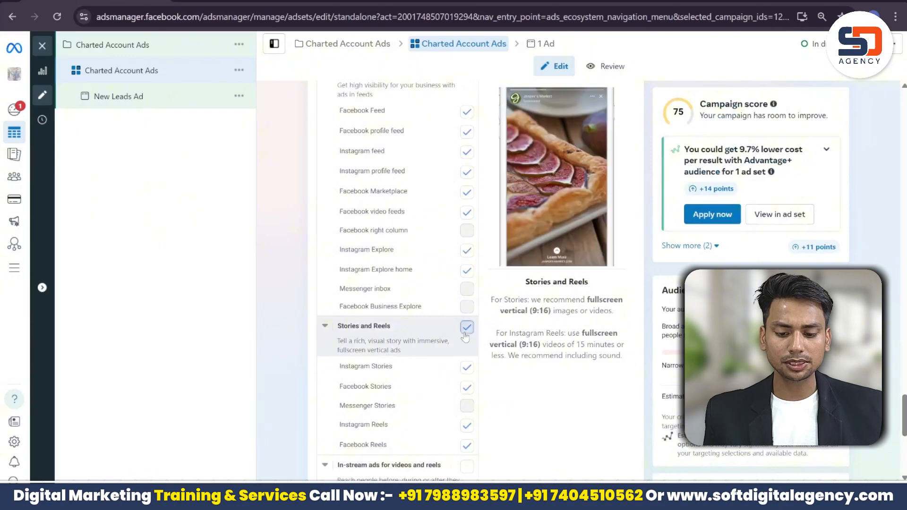
pyautogui.scroll(2, 469, 279)
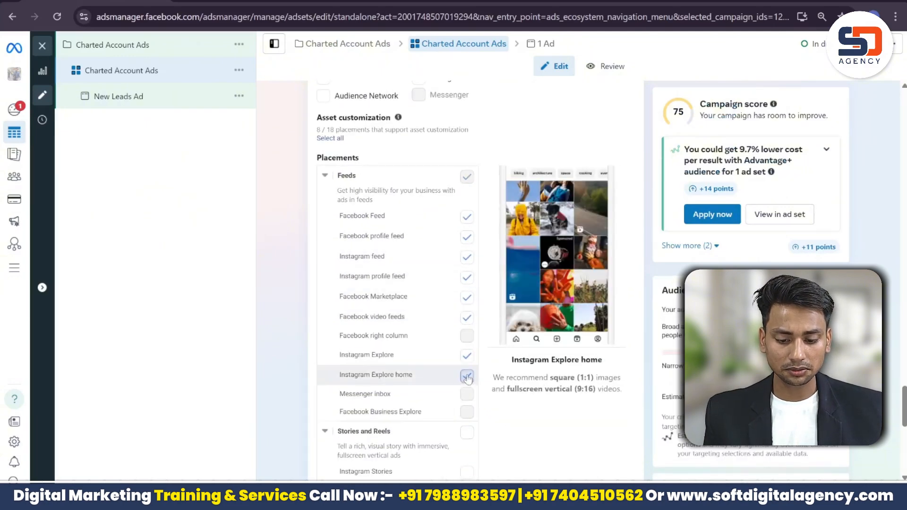
pyautogui.click(467, 377)
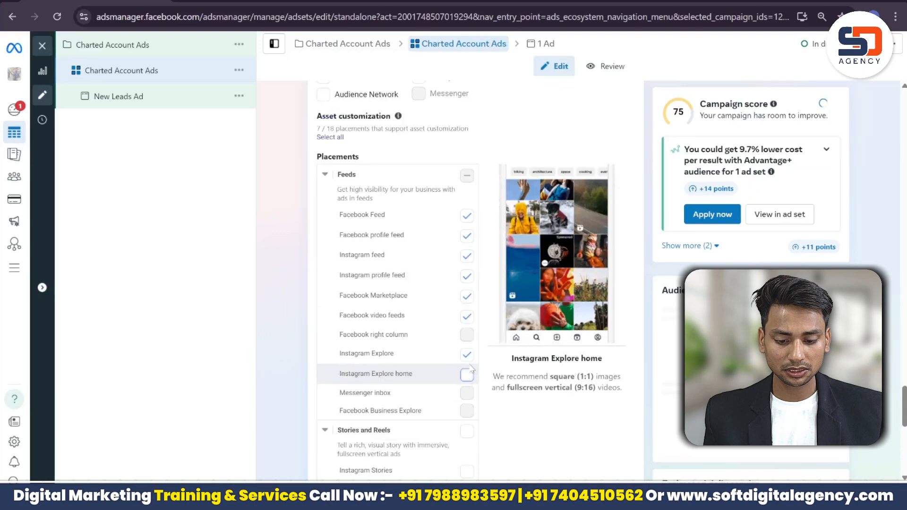
pyautogui.click(467, 318)
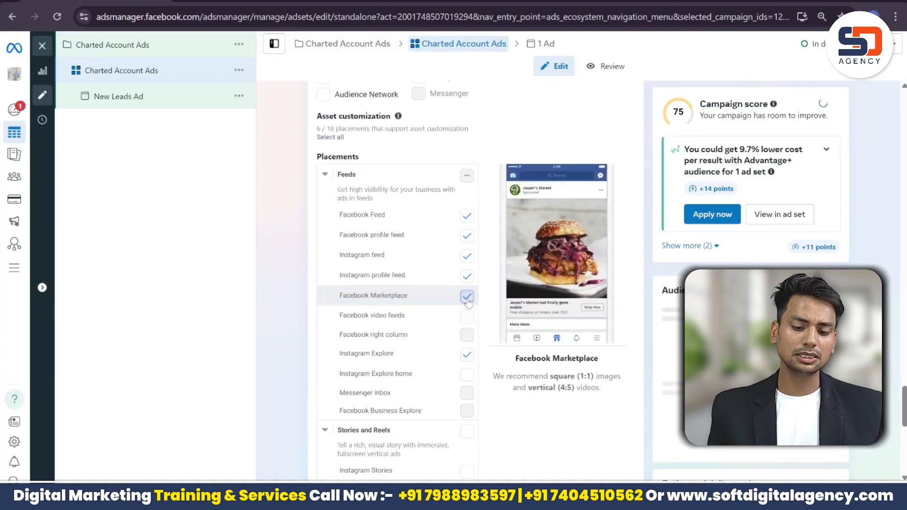
pyautogui.click(467, 296)
pyautogui.scroll(-3, 467, 298)
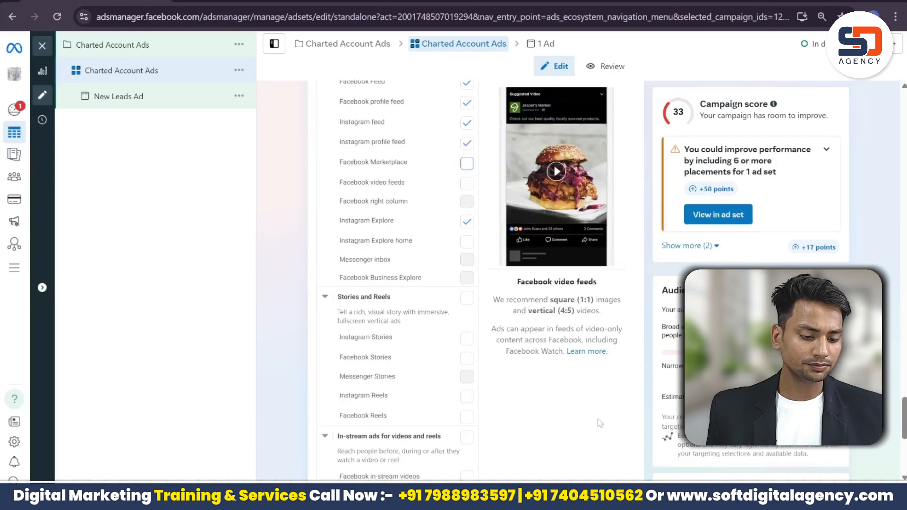
pyautogui.moveTo(905, 419); pyautogui.dragTo(905, 451)
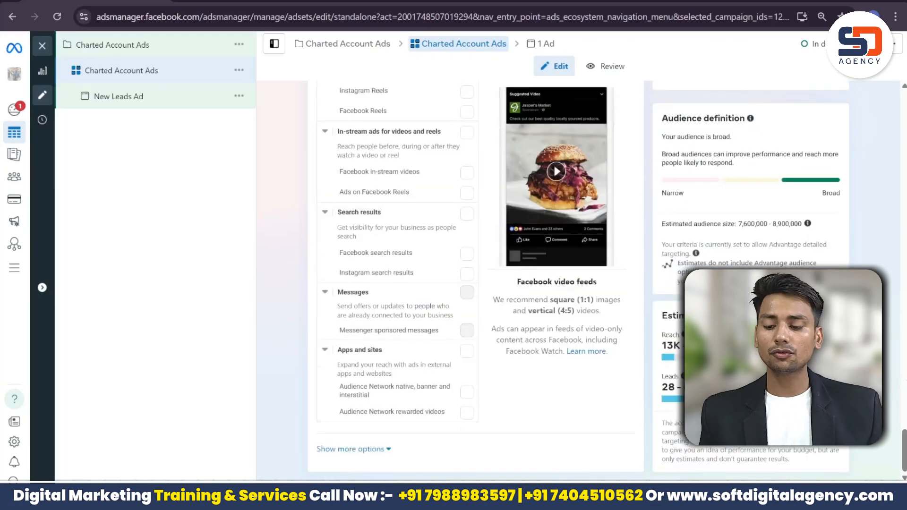
pyautogui.click(832, 496)
# Step: Replace the old ad name with 'Charted Account Ads' in the Ad name field
pyautogui.click(385, 126)
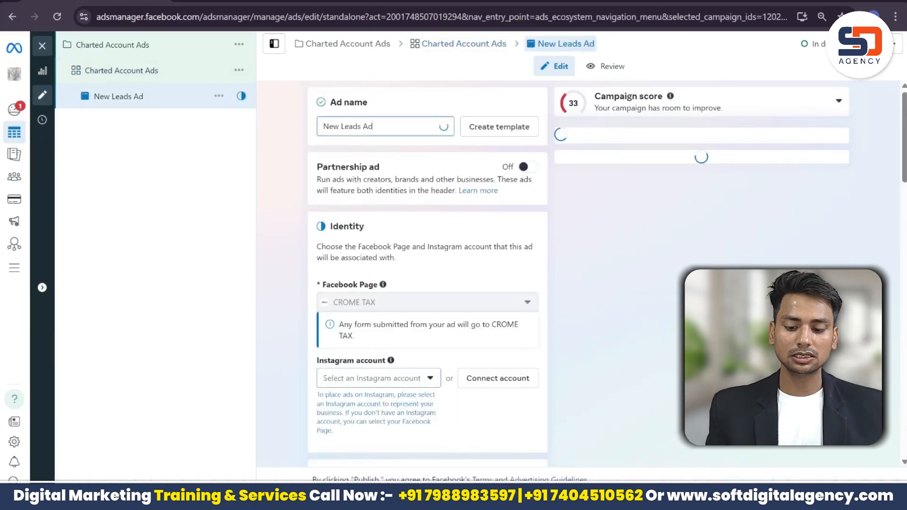
pyautogui.hotkey('ctrl', 'a')
pyautogui.press('BackSpace')
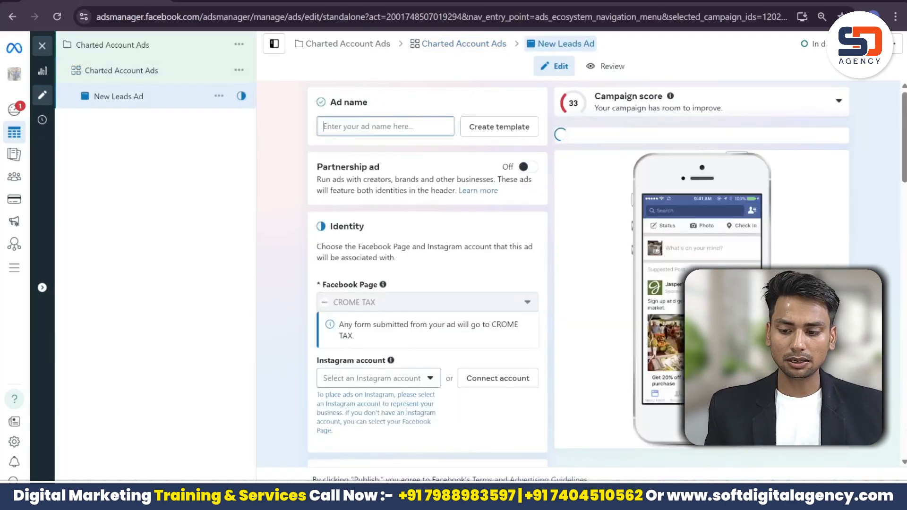
pyautogui.write('Shikohabad, Uttar Pradesh')
pyautogui.write('Char')
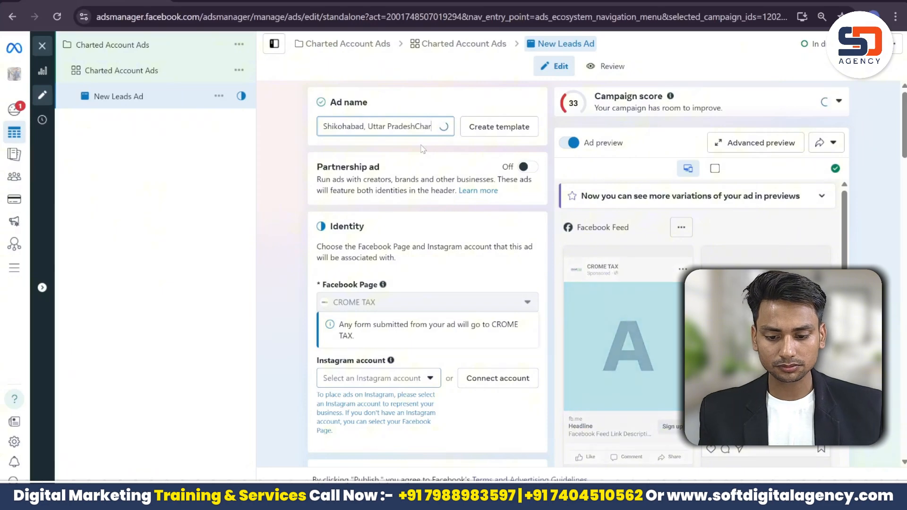
pyautogui.hotkey('ctrl', 'a')
pyautogui.hotkey('ctrl', 'BackSpace')
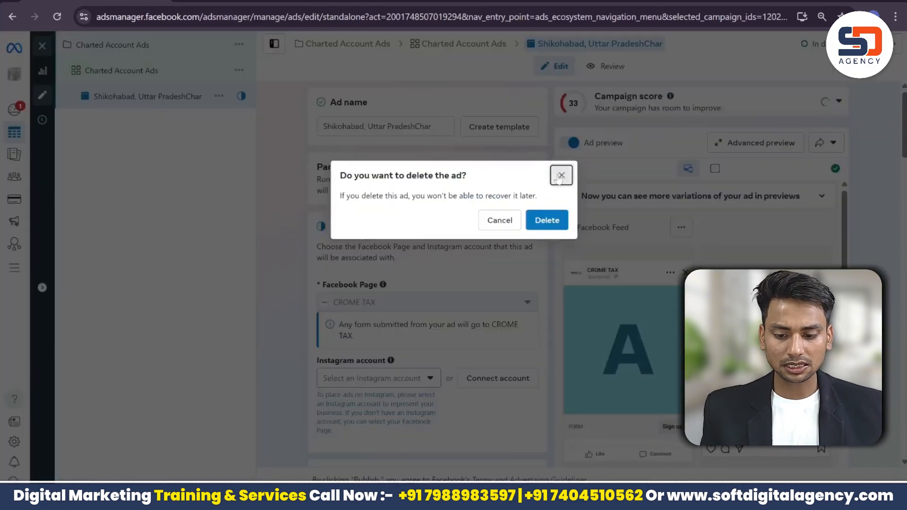
pyautogui.click(560, 176)
pyautogui.press('BackSpace')
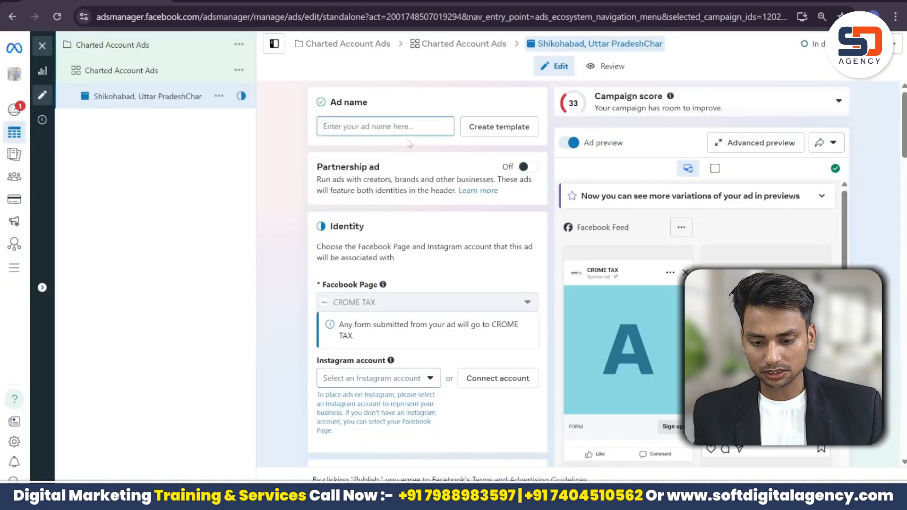
pyautogui.write('Charted Account Ads')
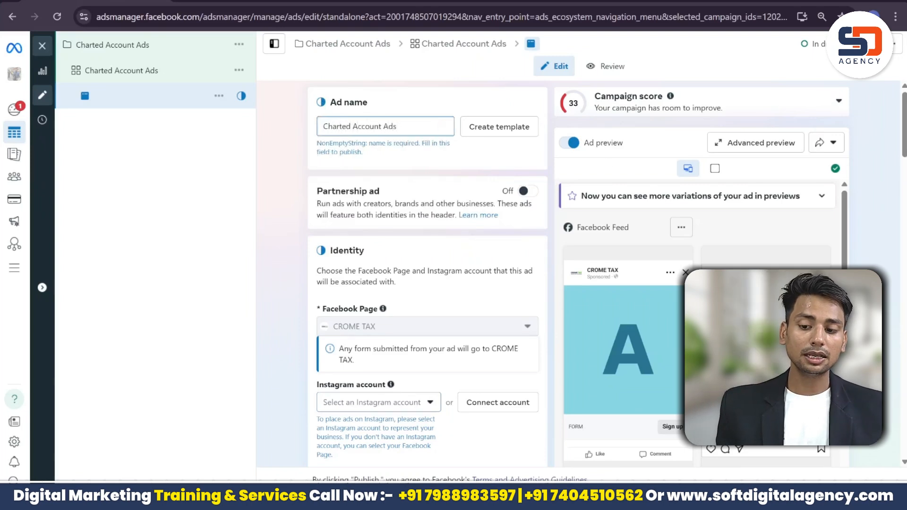
pyautogui.scroll(-15, 428, 274)
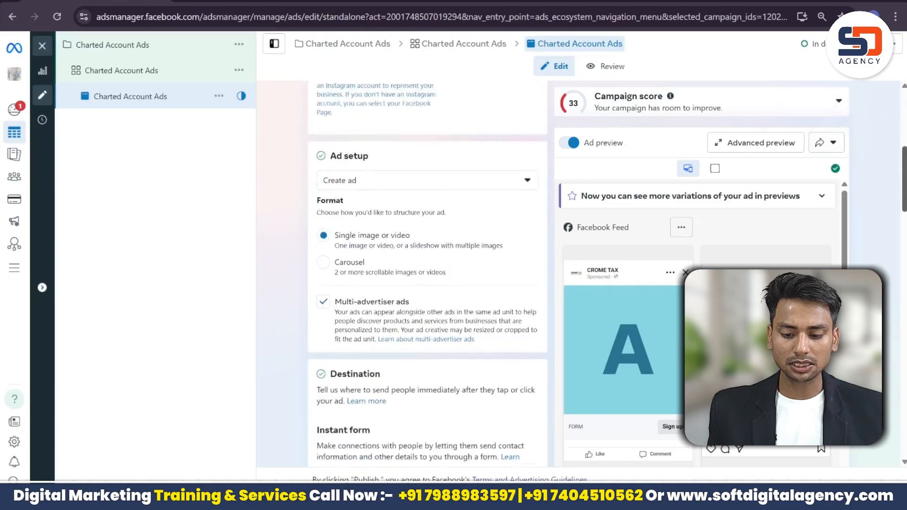
pyautogui.scroll(-6, 428, 274)
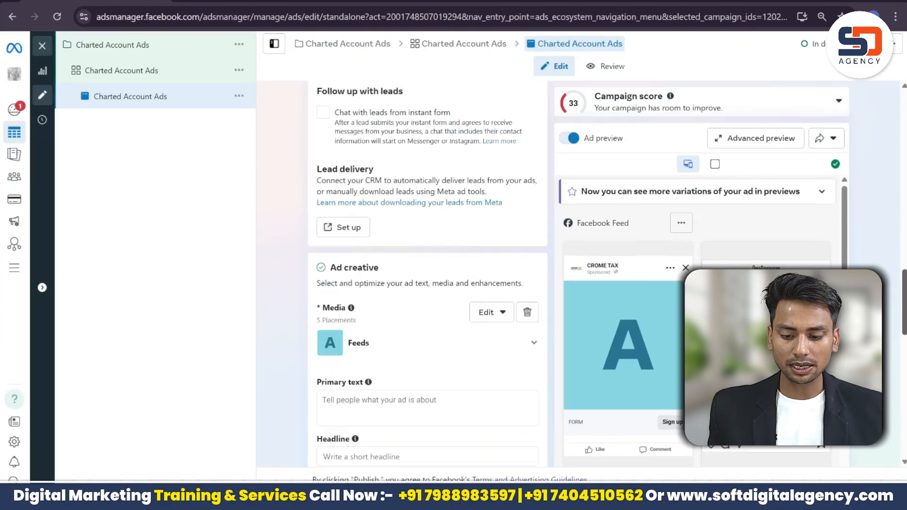
pyautogui.scroll(-10, 427, 274)
pyautogui.scroll(10, 901, 289)
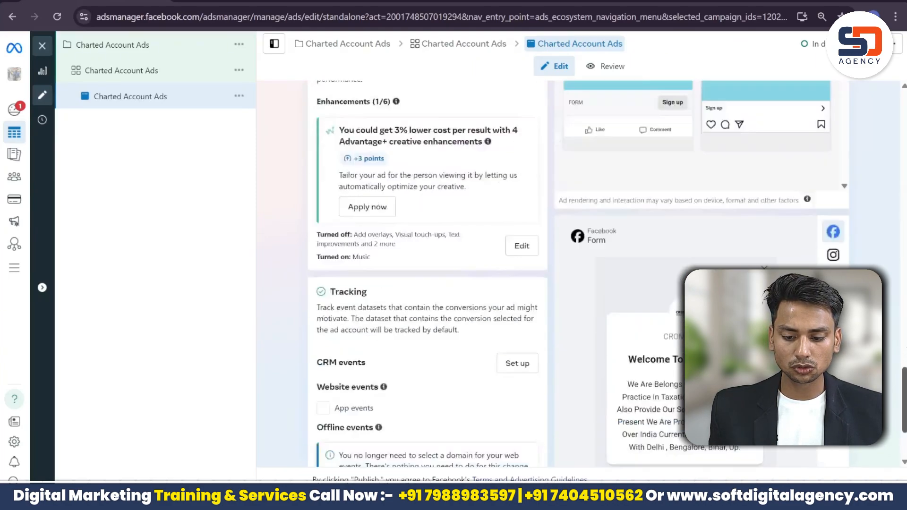
# Step: Replace the placeholder media with the CROME TAX post image as an image ad
pyautogui.moveTo(901, 289); pyautogui.dragTo(898, 273)
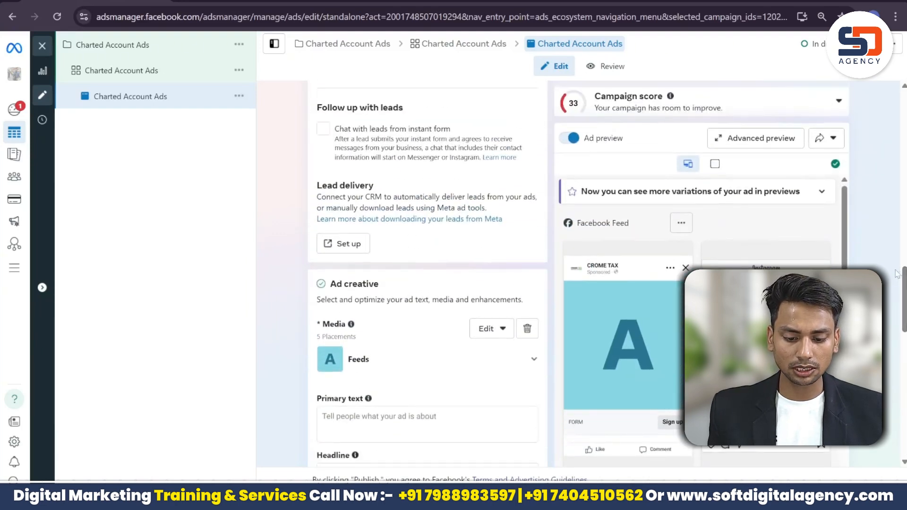
pyautogui.click(528, 328)
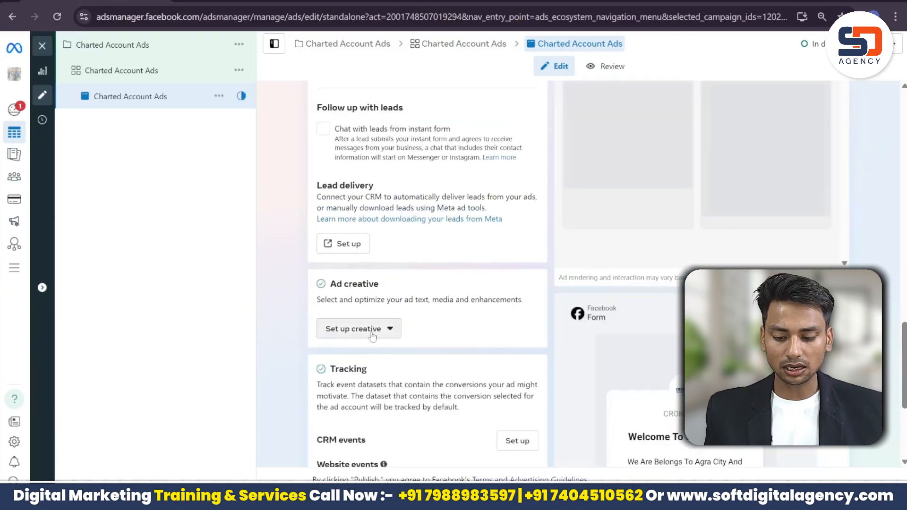
pyautogui.click(372, 331)
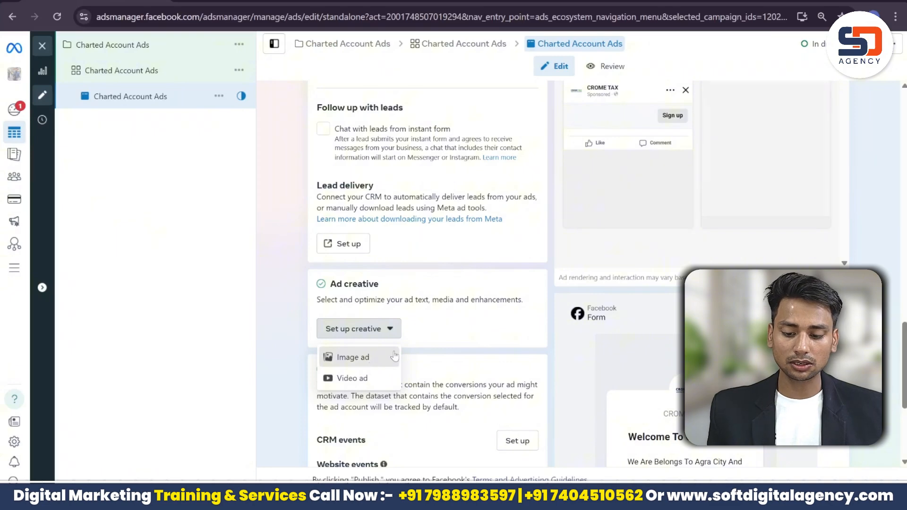
pyautogui.click(359, 357)
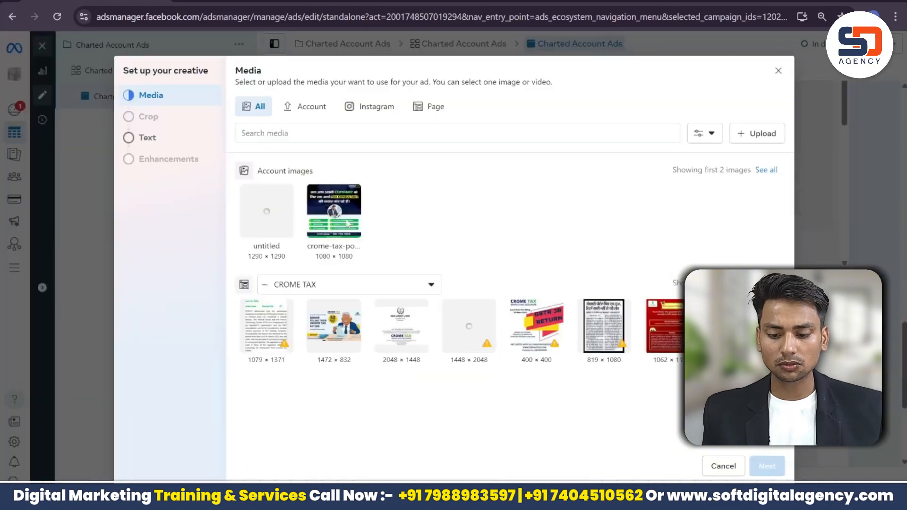
pyautogui.click(347, 224)
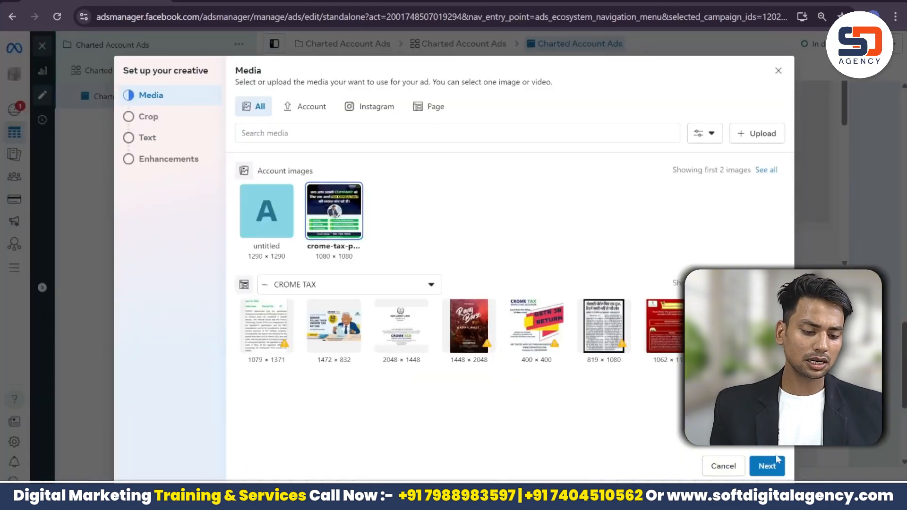
pyautogui.click(768, 466)
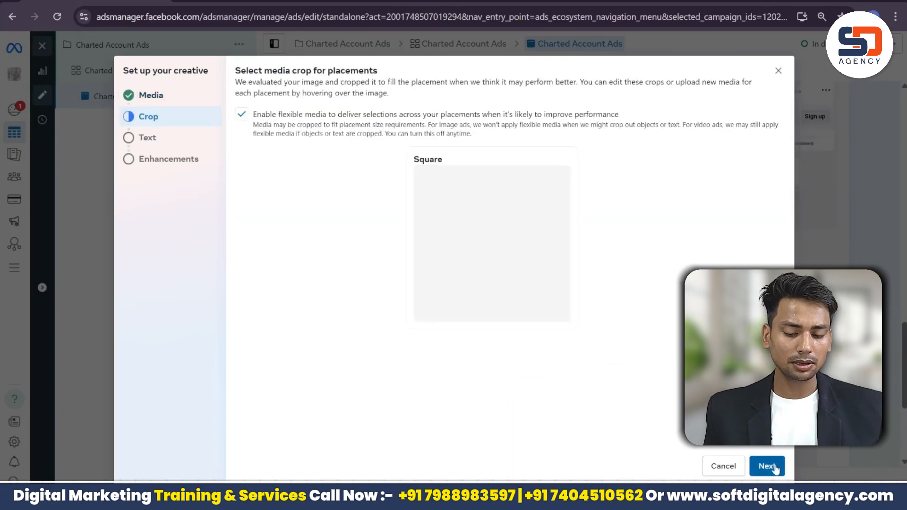
# Step: Keep the default crops, set the call to action to Get quote, and finish the creative
pyautogui.click(769, 467)
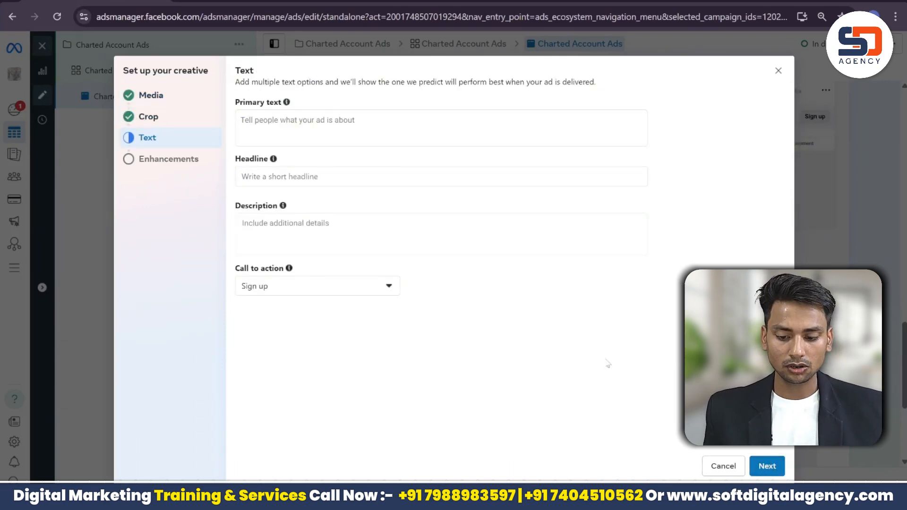
pyautogui.click(379, 286)
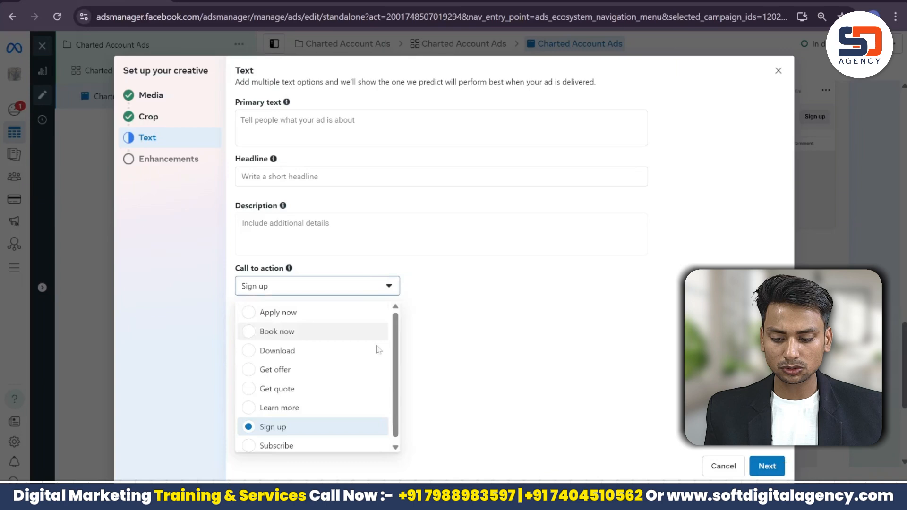
pyautogui.click(361, 389)
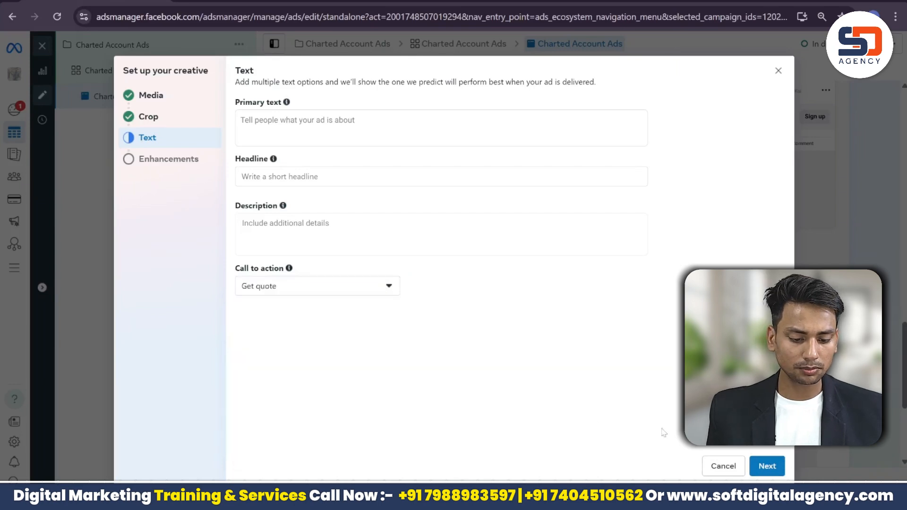
pyautogui.click(767, 466)
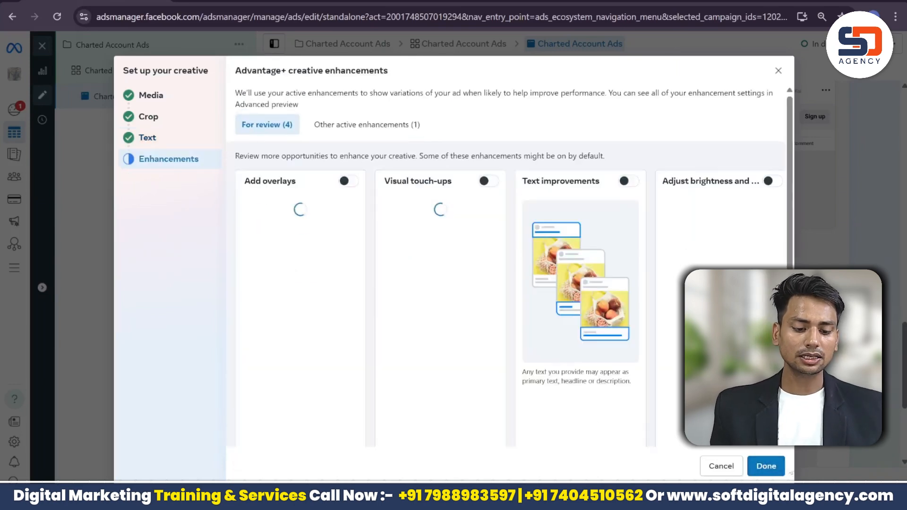
pyautogui.click(775, 469)
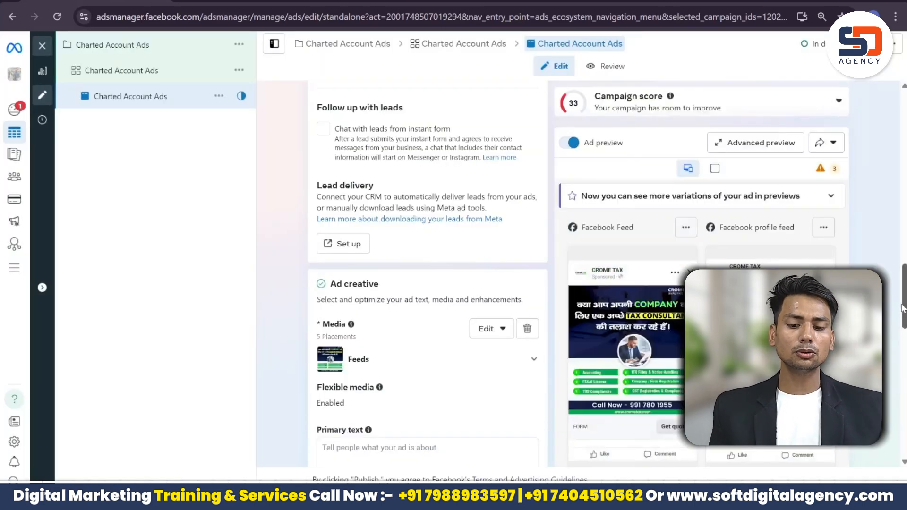
pyautogui.scroll(-1, 903, 293)
pyautogui.scroll(-2, 903, 293)
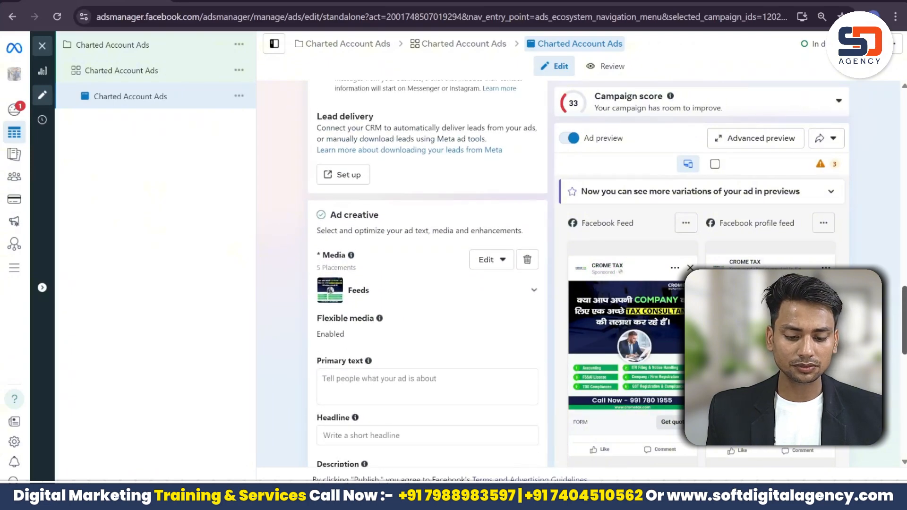
pyautogui.scroll(3, 427, 274)
pyautogui.scroll(-6, 428, 274)
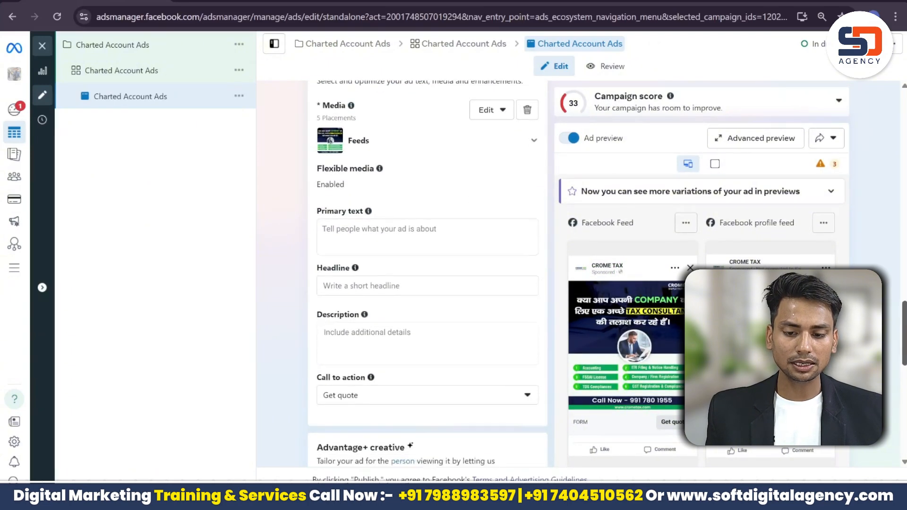
# Step: Search Google for an image to text converter and open imagetotext.info
pyautogui.hotkey('ctrl', 't')
pyautogui.write('8m')
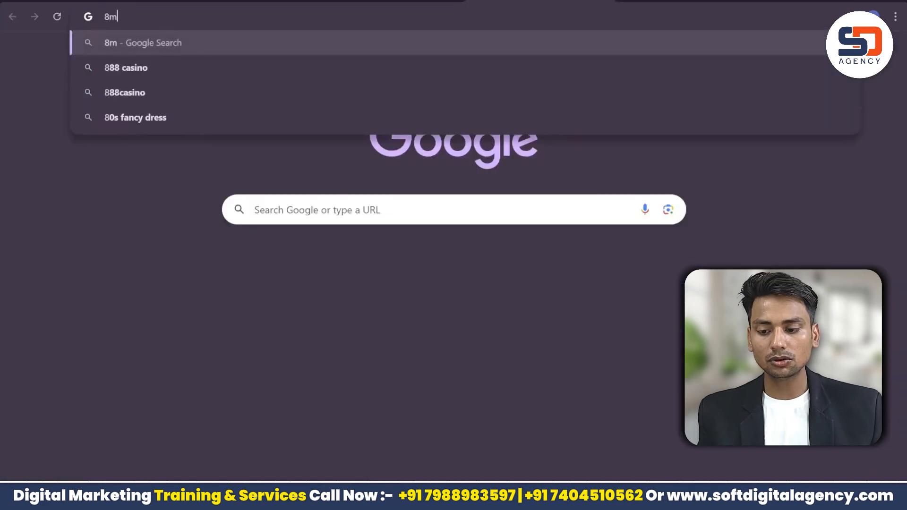
pyautogui.press('BackSpace')
pyautogui.press('BackSpace')
pyautogui.write('iam')
pyautogui.press('Down')
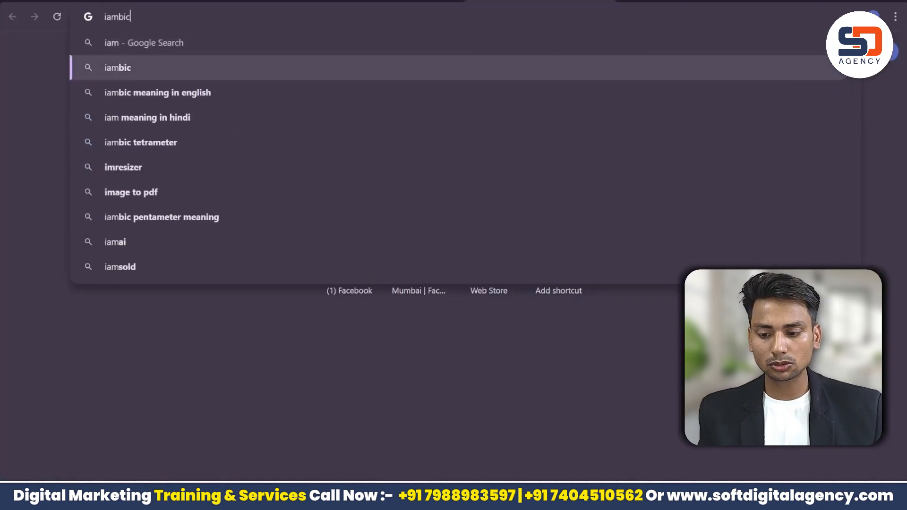
pyautogui.press('BackSpace')
pyautogui.press('BackSpace')
pyautogui.press('BackSpace')
pyautogui.press('BackSpace')
pyautogui.press('BackSpace')
pyautogui.press('BackSpace')
pyautogui.write('imag')
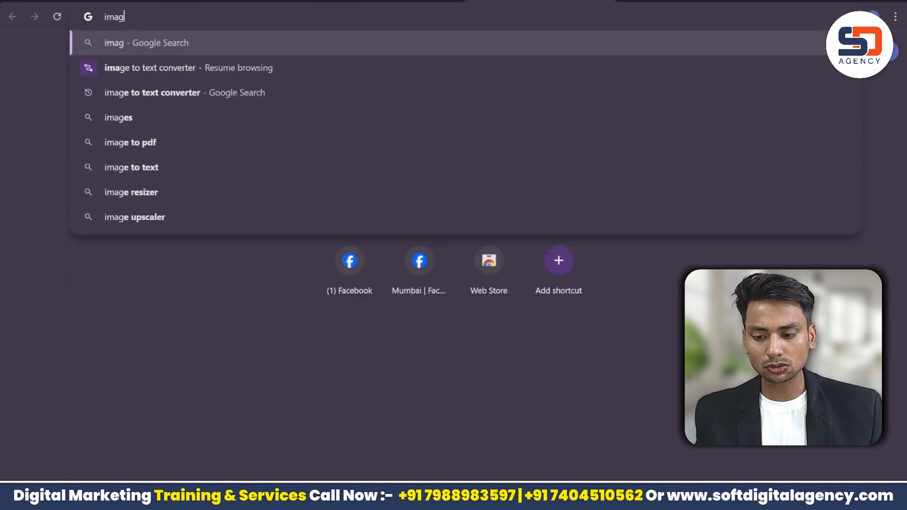
pyautogui.write('e')
pyautogui.press('Down')
pyautogui.press('Down')
pyautogui.press('Return')
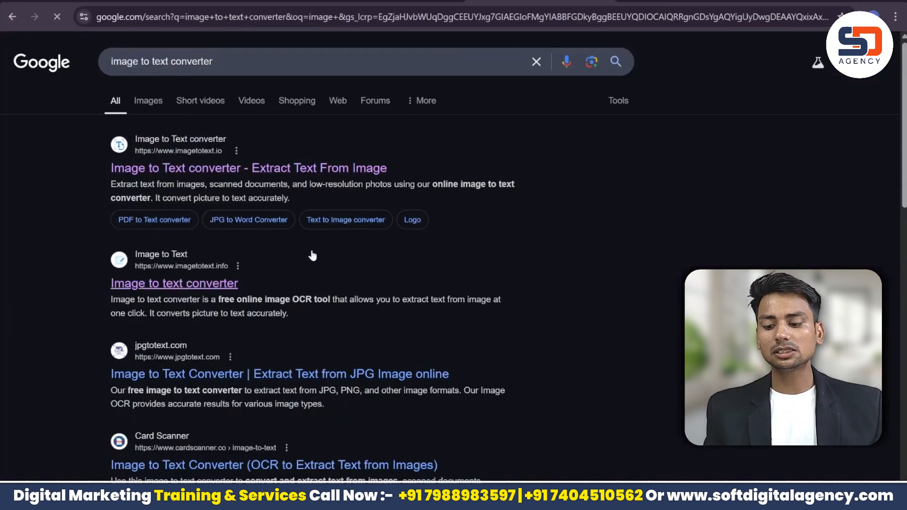
pyautogui.click(308, 282)
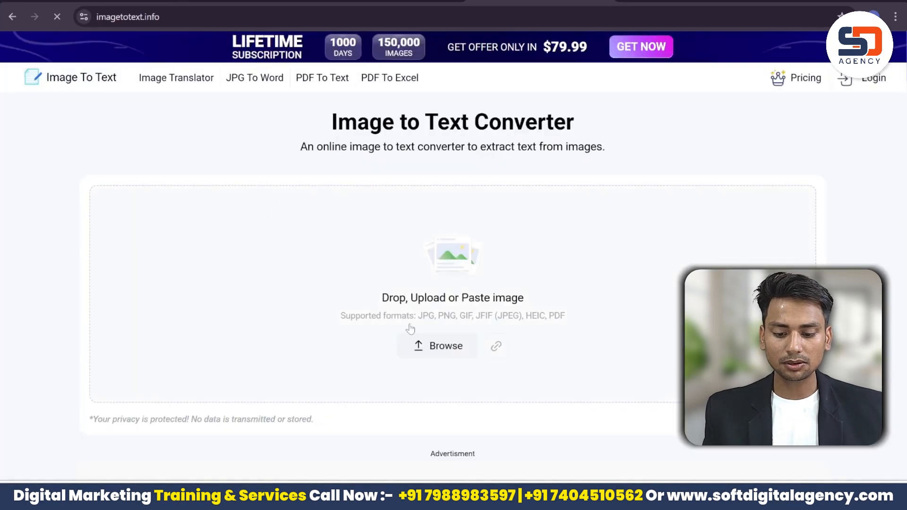
# Step: Extract text from the crome-tax-post-company-tax image and select the Hindi sentence
pyautogui.click(438, 346)
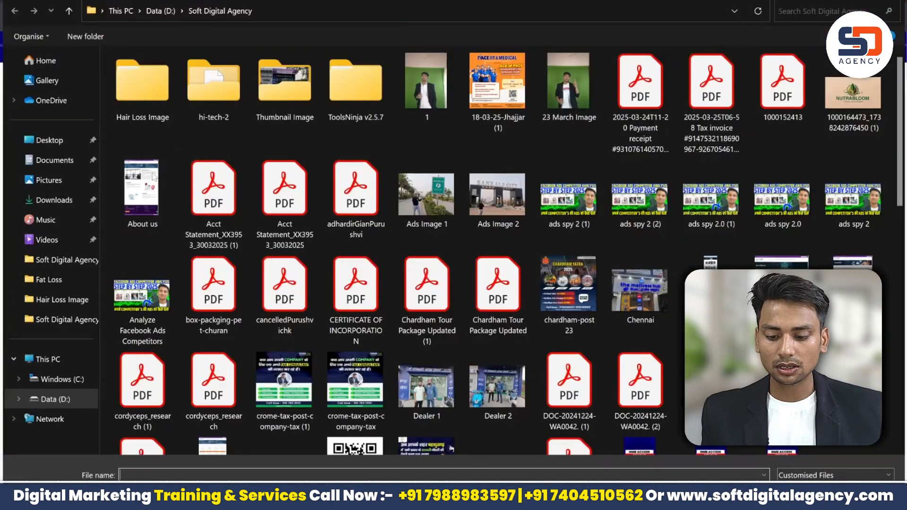
pyautogui.click(348, 385)
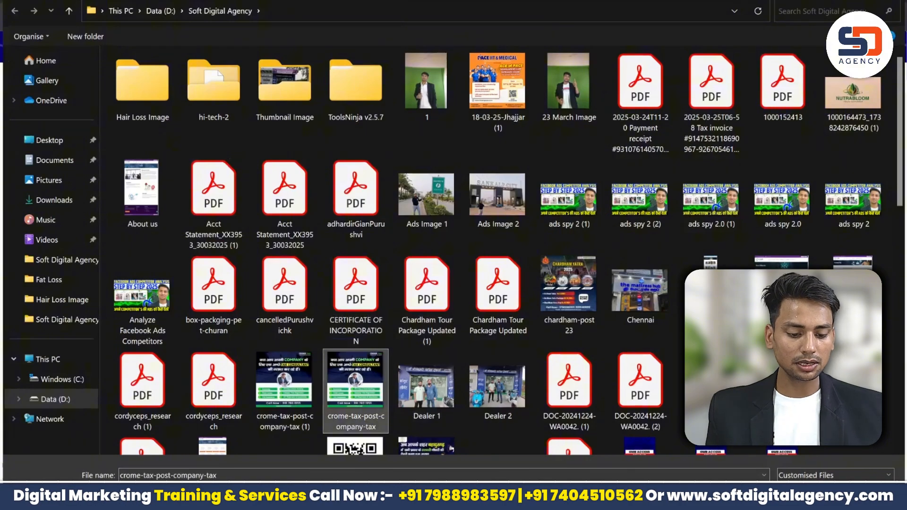
pyautogui.click(807, 496)
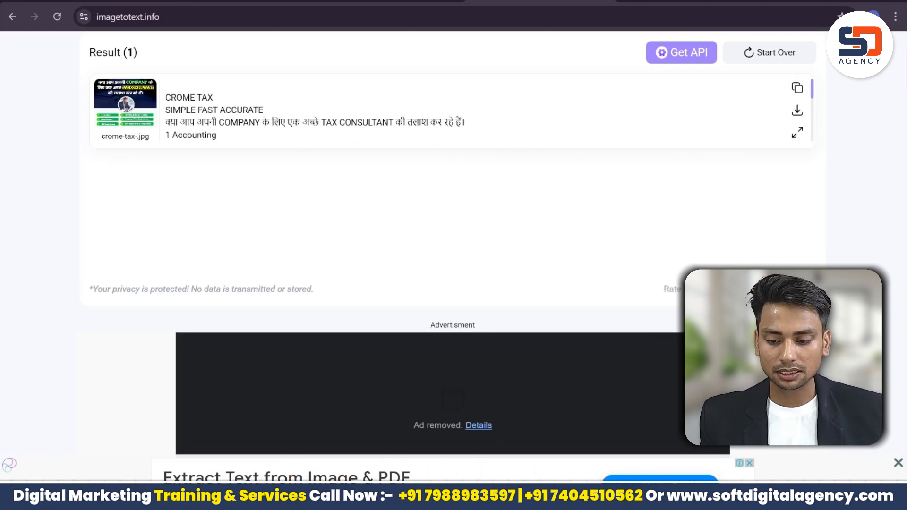
pyautogui.moveTo(454, 122); pyautogui.dragTo(230, 122)
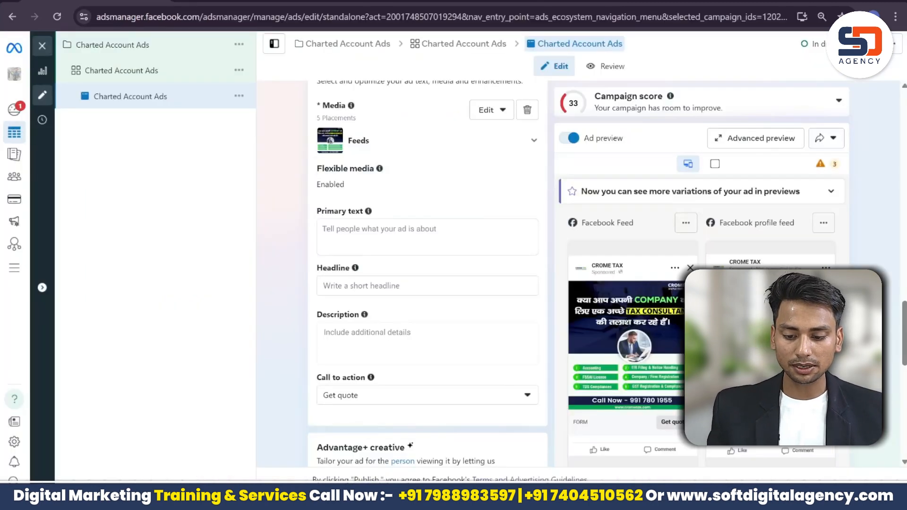
# Step: Paste the Hindi sentence into Primary text, recasing COMPANY and CONSULTANT as Company and Consultant
pyautogui.write('क्या आप अपनी COMPANY के लिए एक अच्छे TAX CONSULTANT की तलाश कर रहे हैं।')
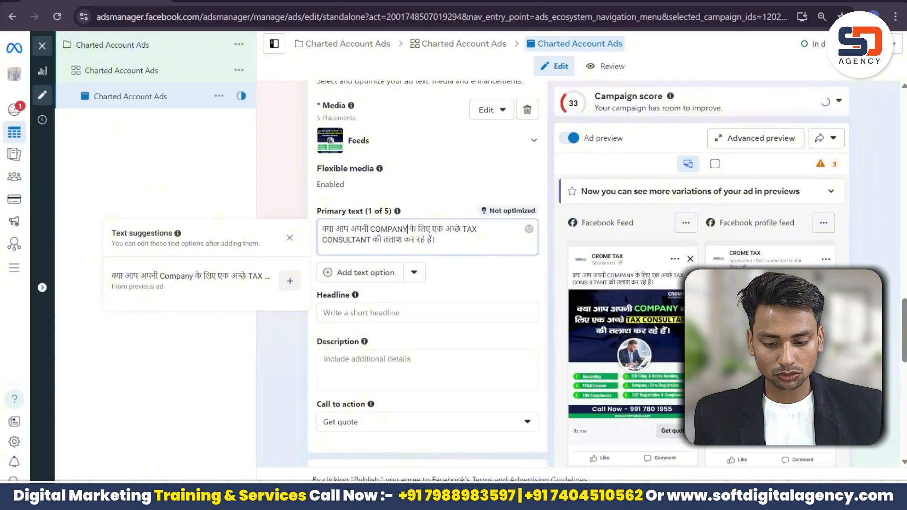
pyautogui.press('BackSpace')
pyautogui.press('BackSpace')
pyautogui.press('BackSpace')
pyautogui.press('BackSpace')
pyautogui.press('BackSpace')
pyautogui.press('BackSpace')
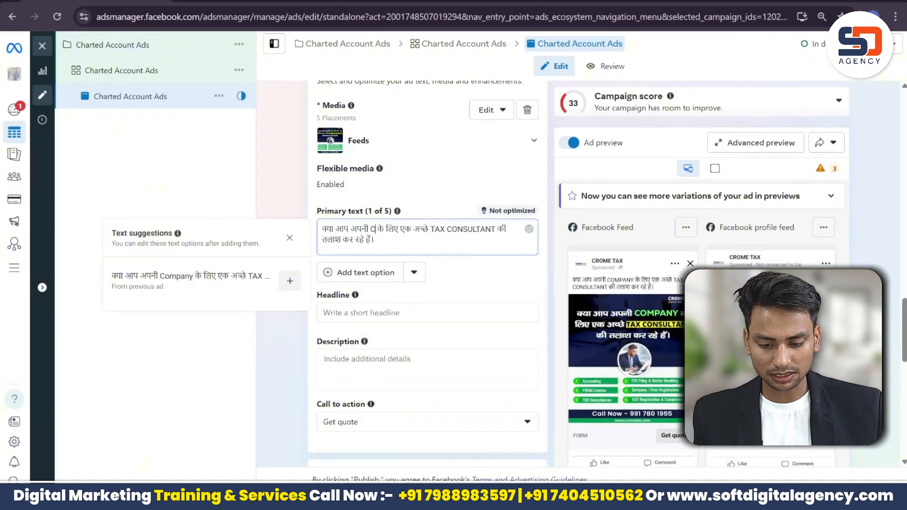
pyautogui.write('ompany')
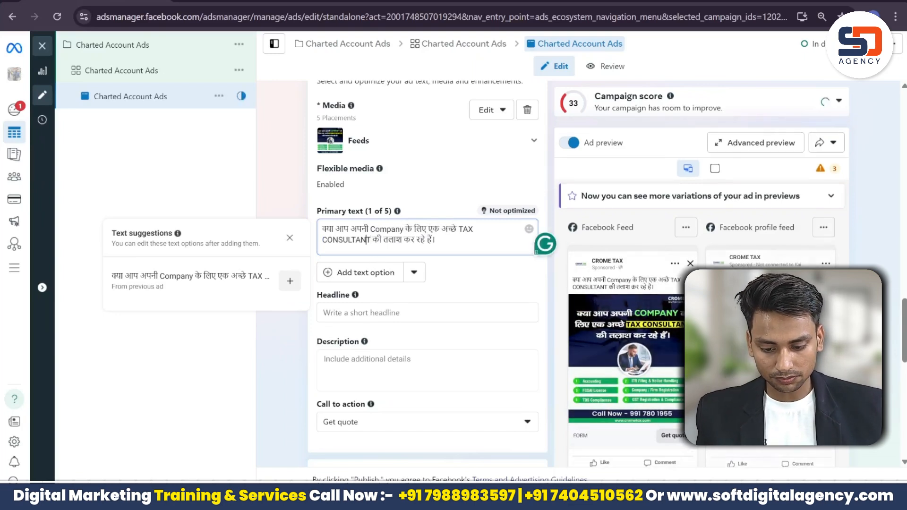
pyautogui.press('BackSpace')
pyautogui.press('BackSpace')
pyautogui.press('BackSpace')
pyautogui.press('BackSpace')
pyautogui.press('BackSpace')
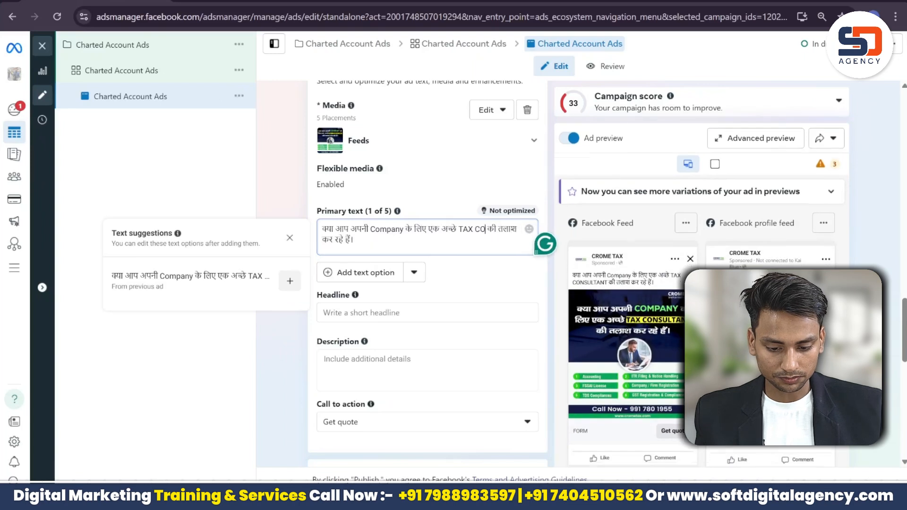
pyautogui.write('nsu')
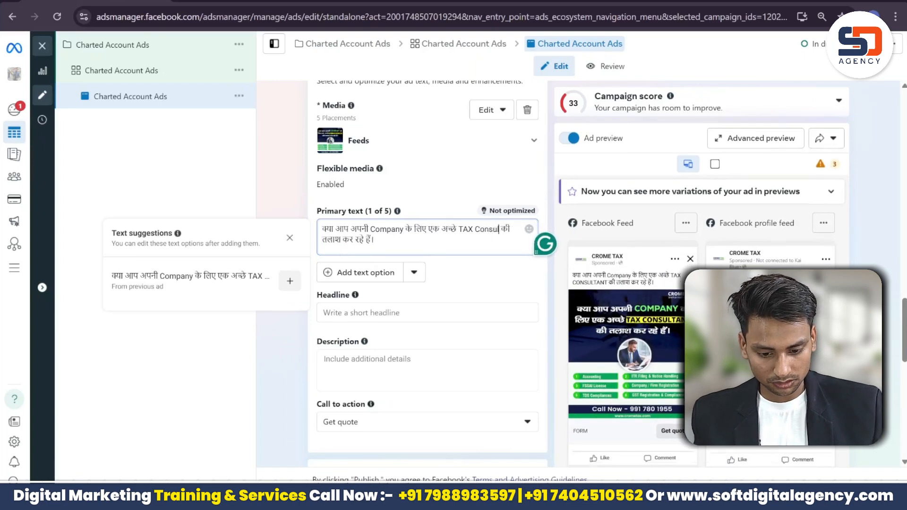
pyautogui.write('ltant')
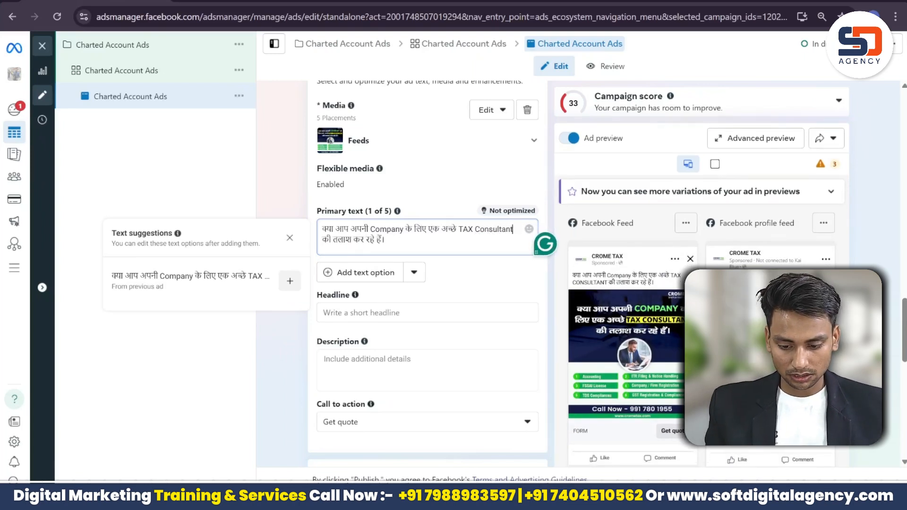
pyautogui.click(371, 313)
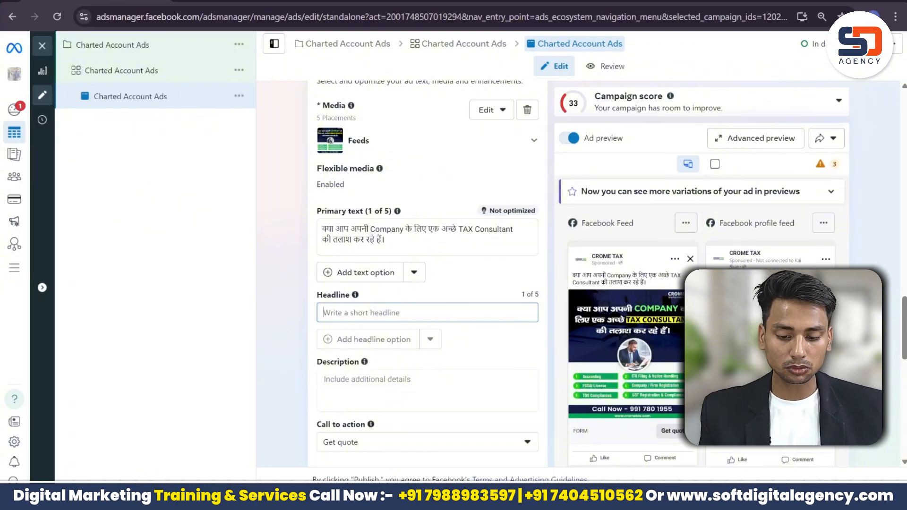
# Step: Add a Call Now line with the phone number from the extracted image text
pyautogui.click(391, 242)
pyautogui.press('Return')
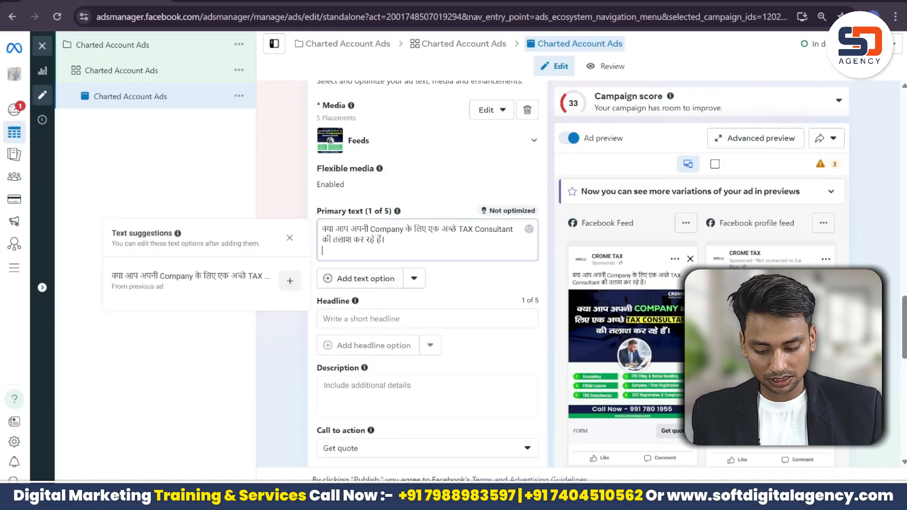
pyautogui.write('Cal')
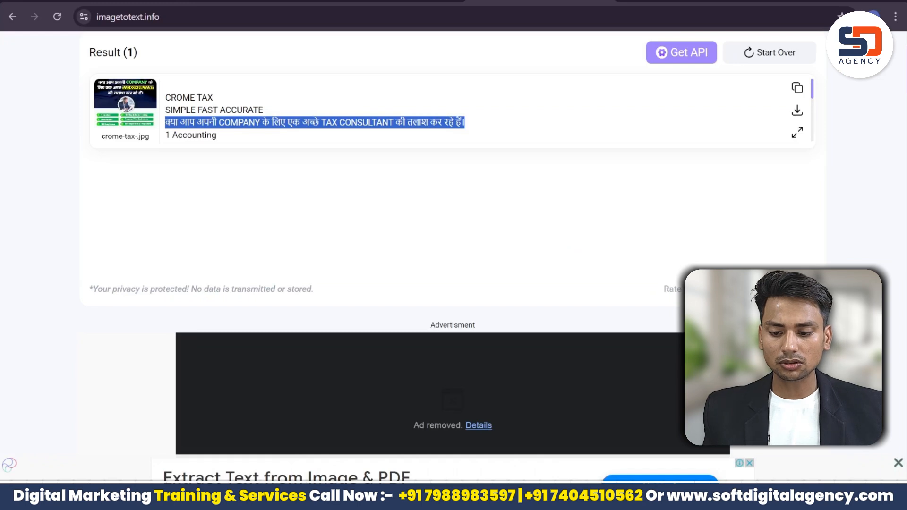
pyautogui.click(264, 110)
pyautogui.press('Down')
pyautogui.press('Down')
pyautogui.press('Down')
pyautogui.press('Down')
pyautogui.press('Down')
pyautogui.press('Down')
pyautogui.press('Down')
pyautogui.press('Down')
pyautogui.press('Down')
pyautogui.press('Down')
pyautogui.press('Down')
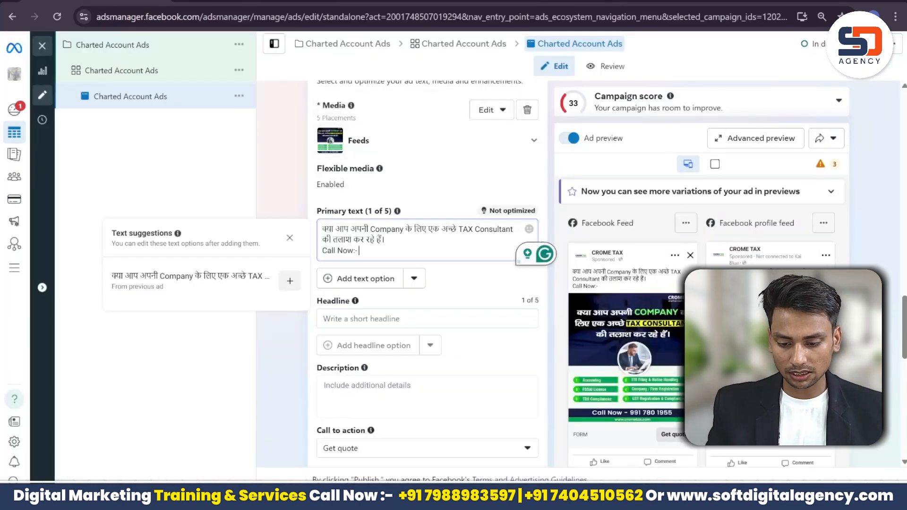
pyautogui.press('Return')
pyautogui.press('Return')
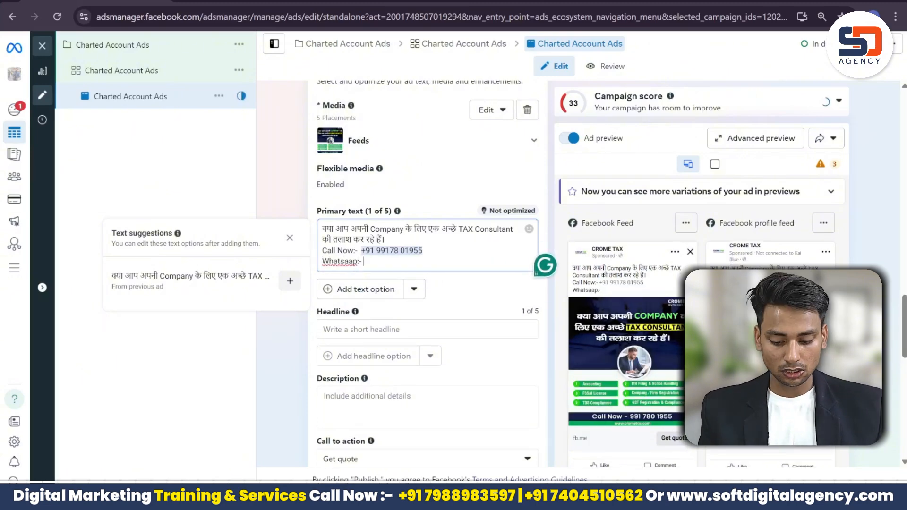
pyautogui.hotkey('ctrl', 't')
# Step: Search for a WhatsApp link generator and open create.wa.link
pyautogui.write('wht')
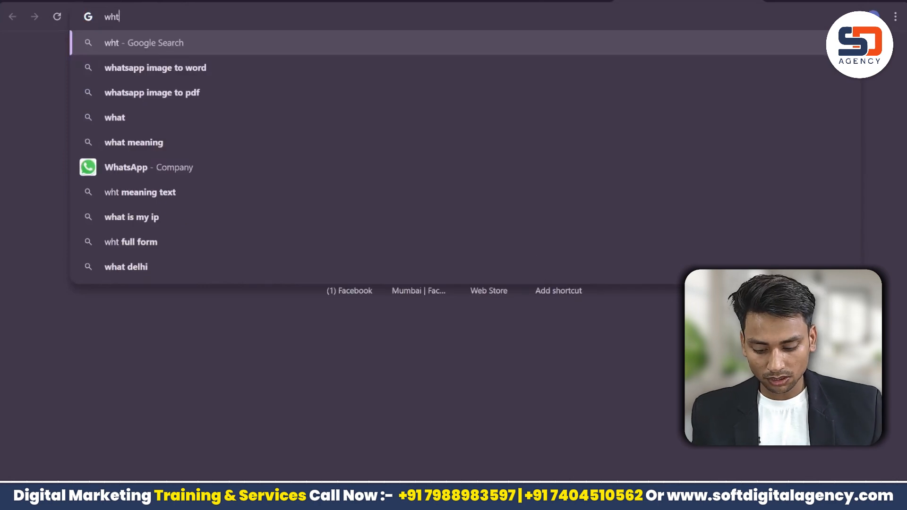
pyautogui.press('BackSpace')
pyautogui.write('sat')
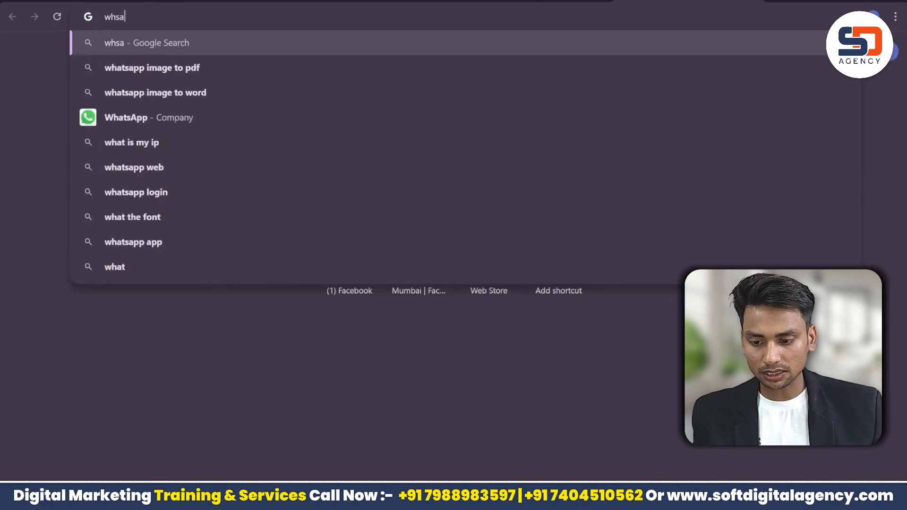
pyautogui.press('BackSpace')
pyautogui.press('BackSpace')
pyautogui.press('BackSpace')
pyautogui.write('hatsa')
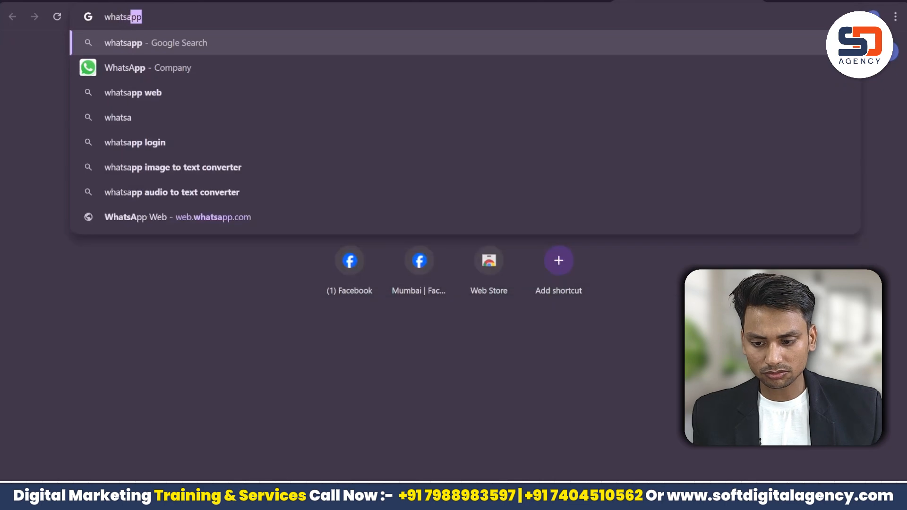
pyautogui.write('pp to')
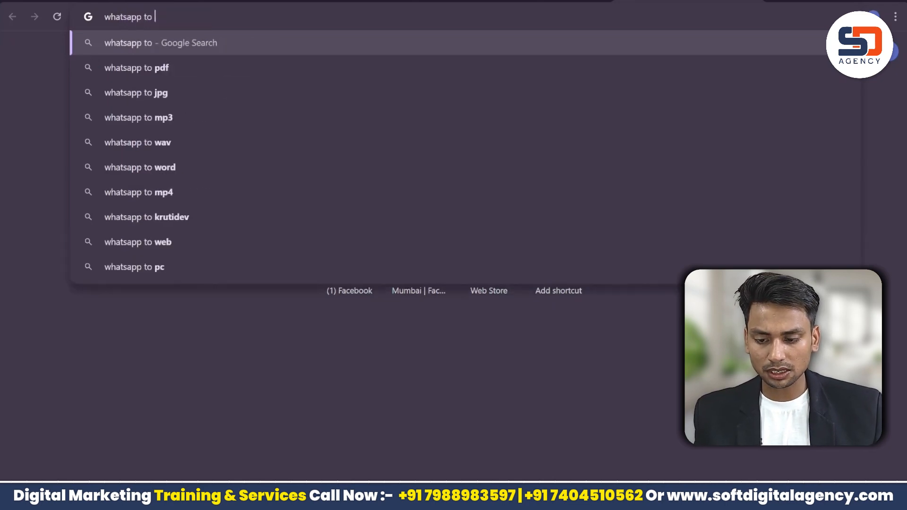
pyautogui.press('BackSpace')
pyautogui.press('BackSpace')
pyautogui.press('BackSpace')
pyautogui.press('BackSpace')
pyautogui.write('lin')
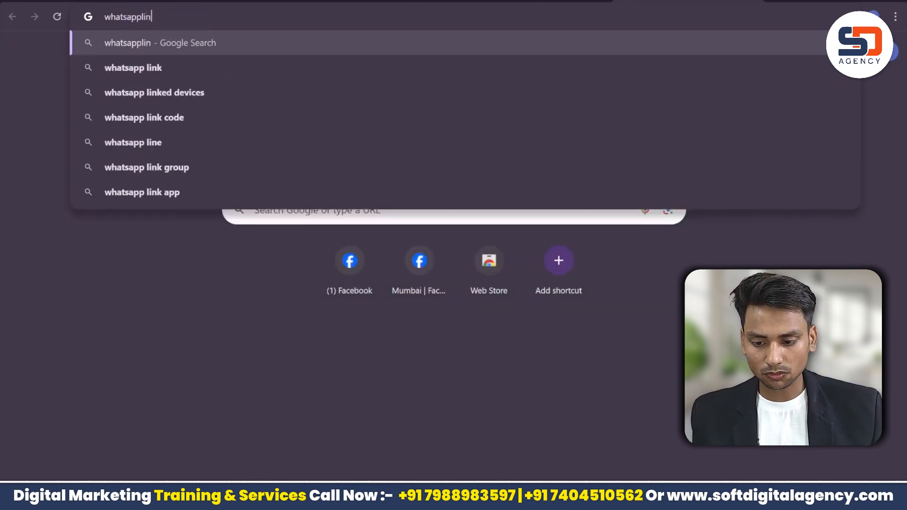
pyautogui.press('Down')
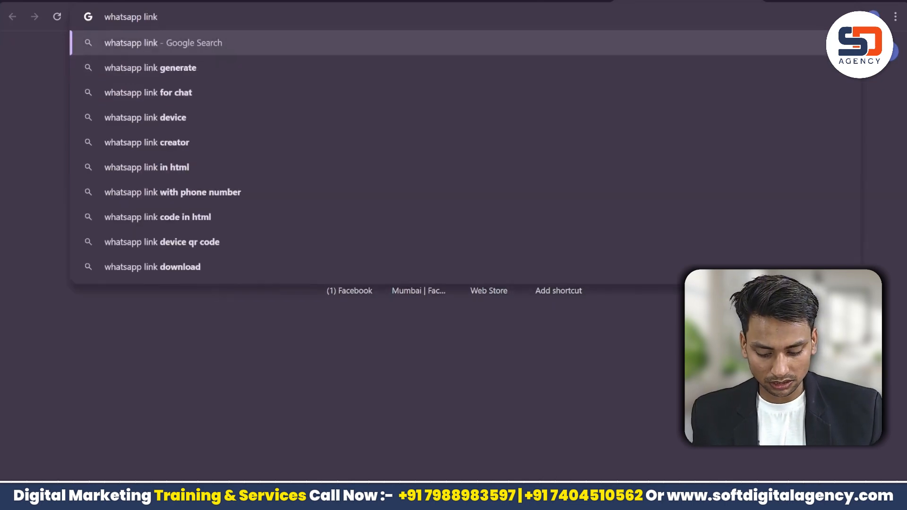
pyautogui.write('gen')
pyautogui.press('Return')
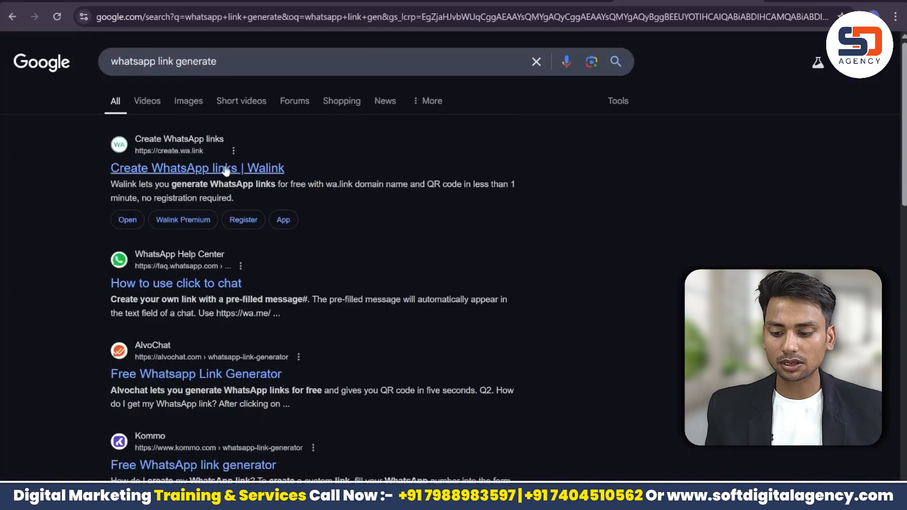
pyautogui.click(226, 171)
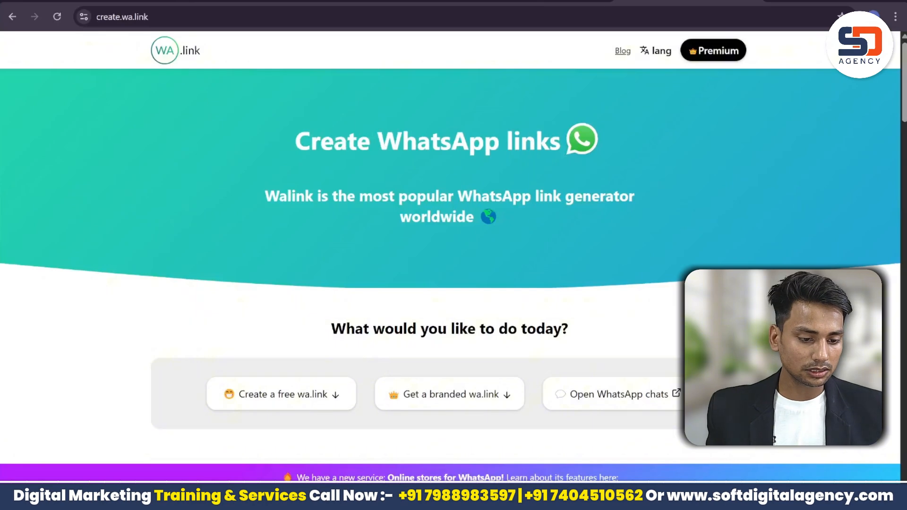
# Step: Enter the business WhatsApp number after +91 and generate the wa.link
pyautogui.scroll(-12, 386, 281)
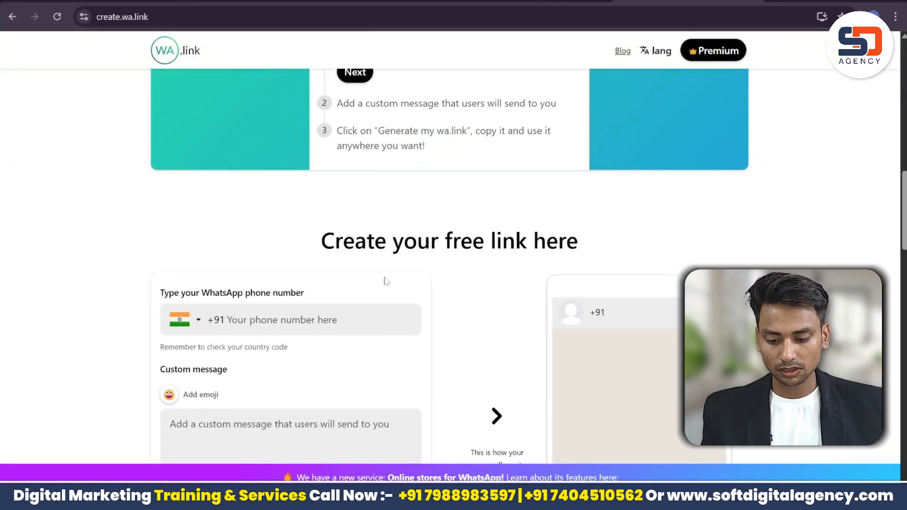
pyautogui.click(321, 320)
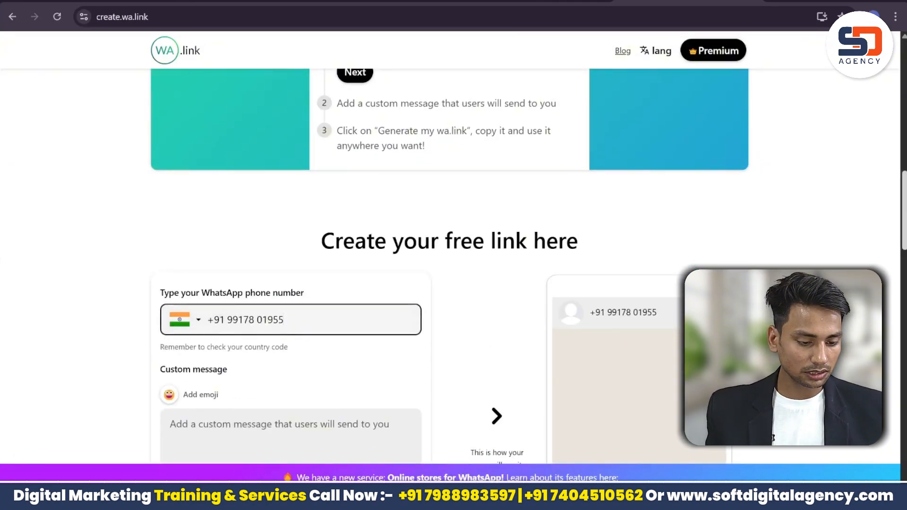
pyautogui.scroll(-7, 369, 265)
pyautogui.click(364, 264)
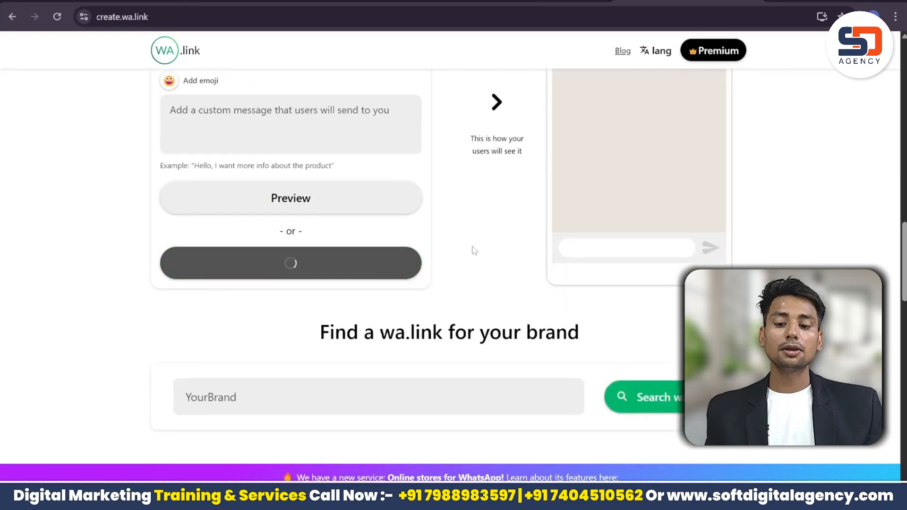